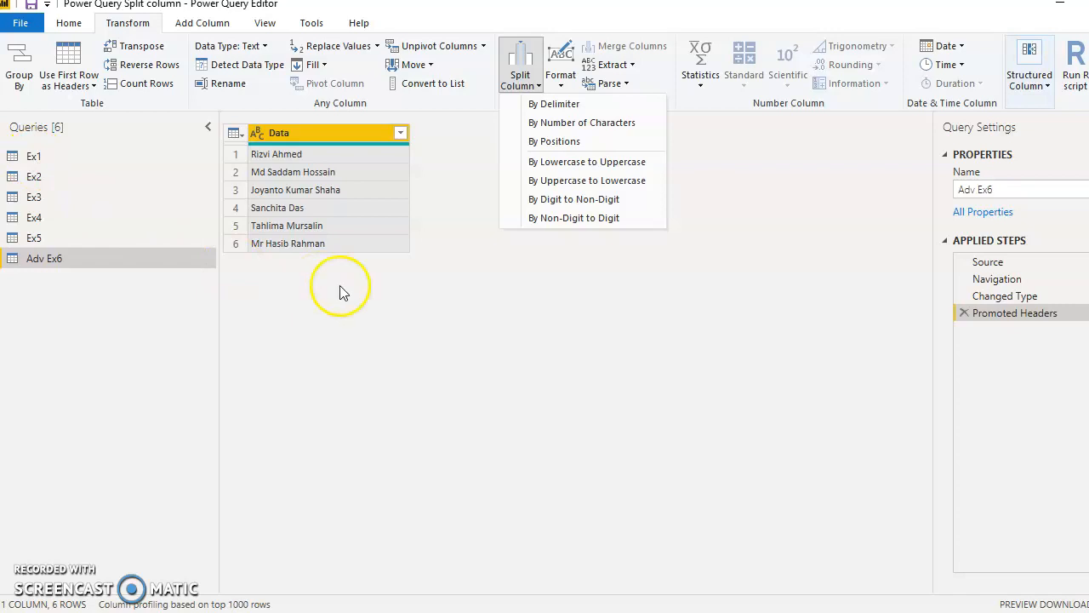
- Split the Data column of the Adv Ex6 query by delimiter, at each occurrence of a space
left_click(384, 321)
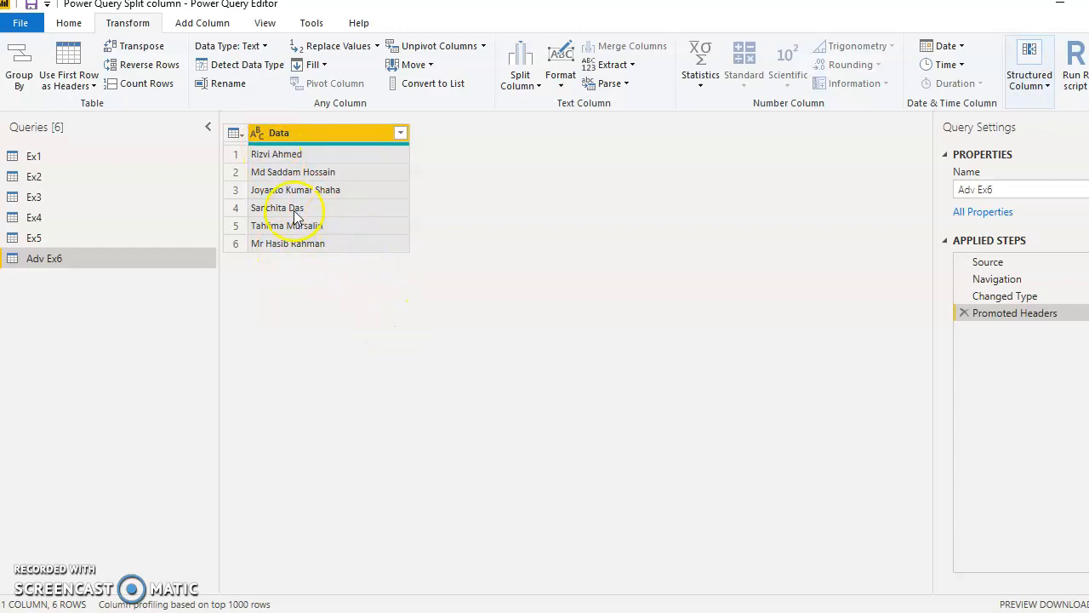
left_click(514, 96)
left_click(544, 102)
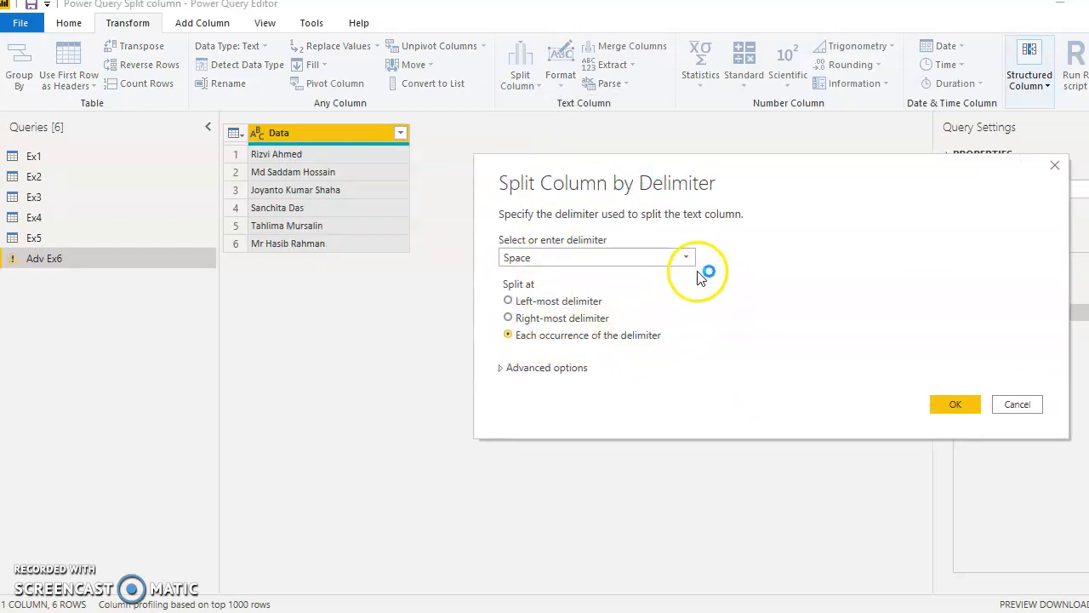
left_click(955, 405)
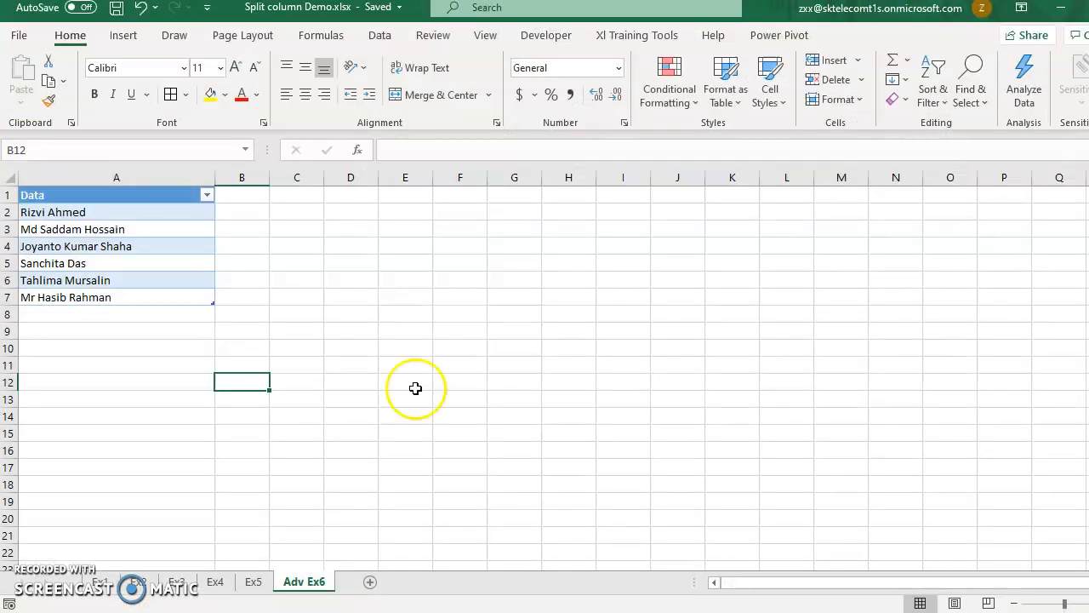
- In the Split column Demo.xlsx workbook, add the entry "Power Bi Bangladesh Dhaka" in cell A8 below the Data table on sheet Adv Ex6
left_click(142, 292)
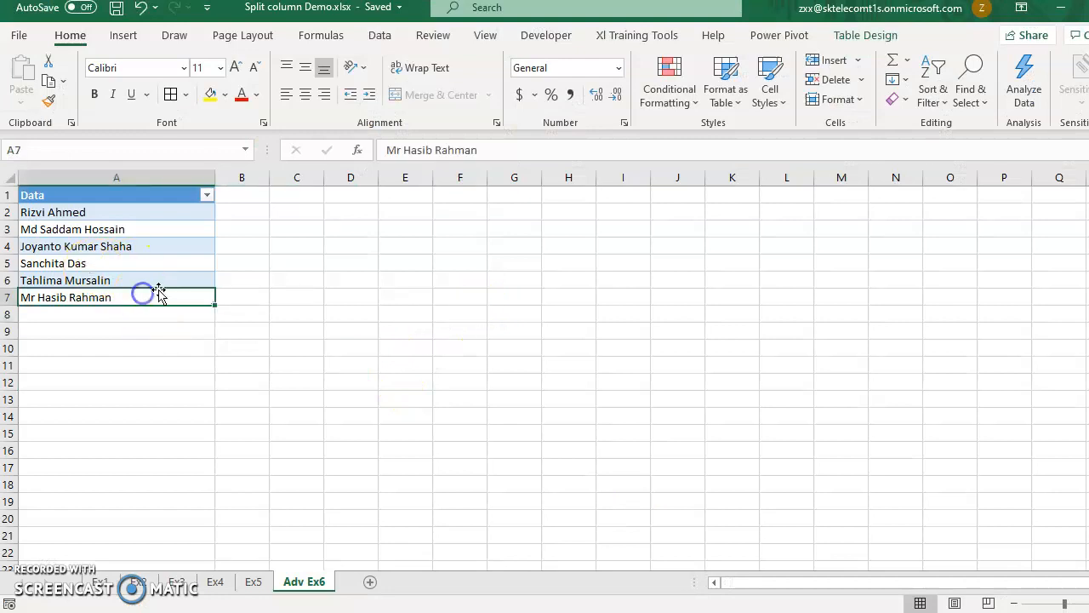
left_click(151, 311)
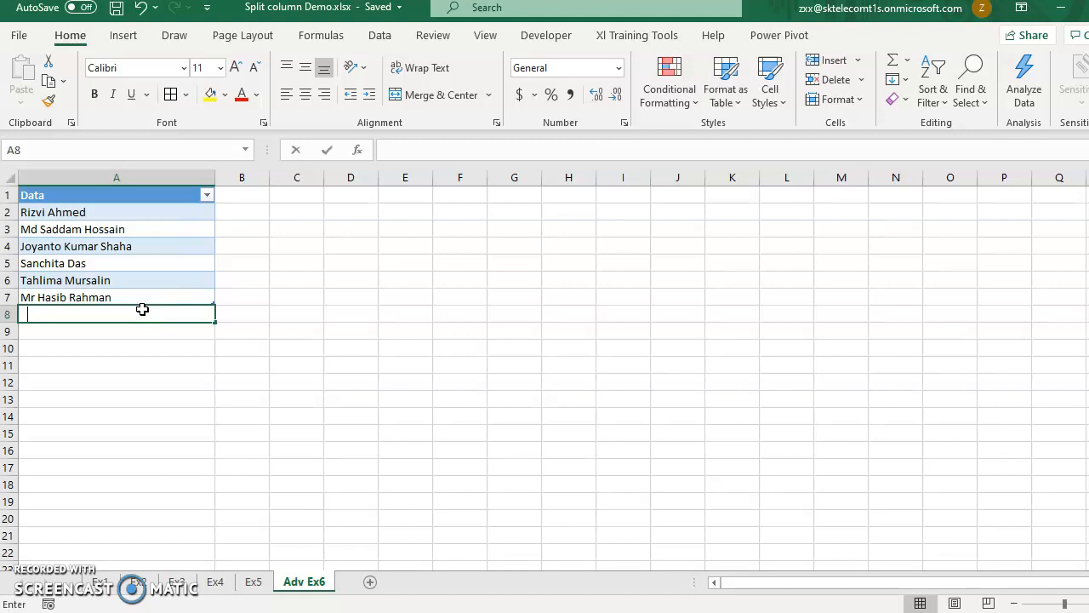
type("Power Bi Bangladesh Dhaka")
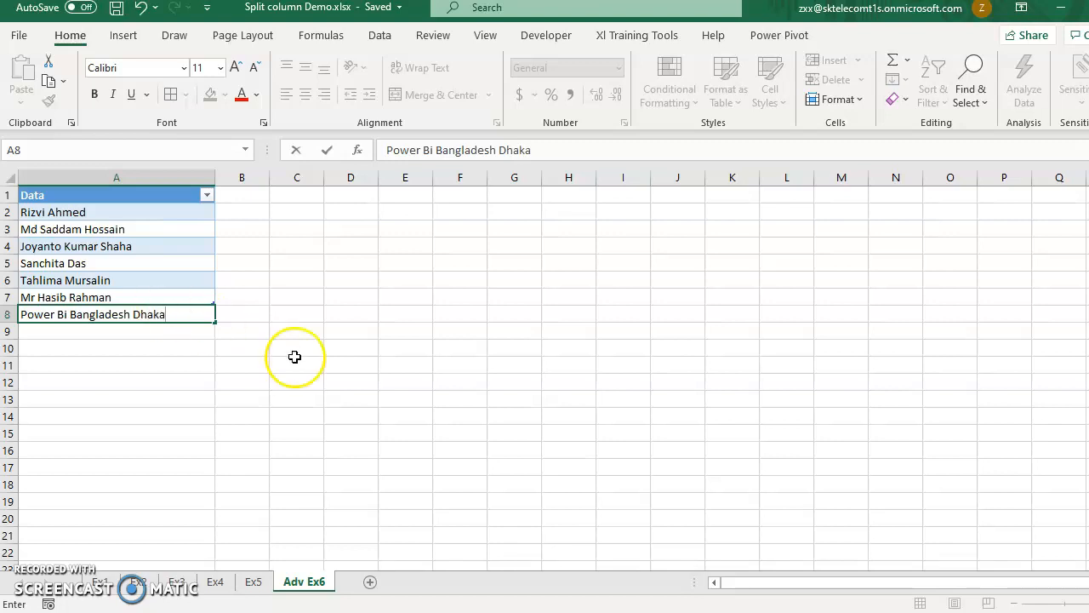
left_click(373, 435)
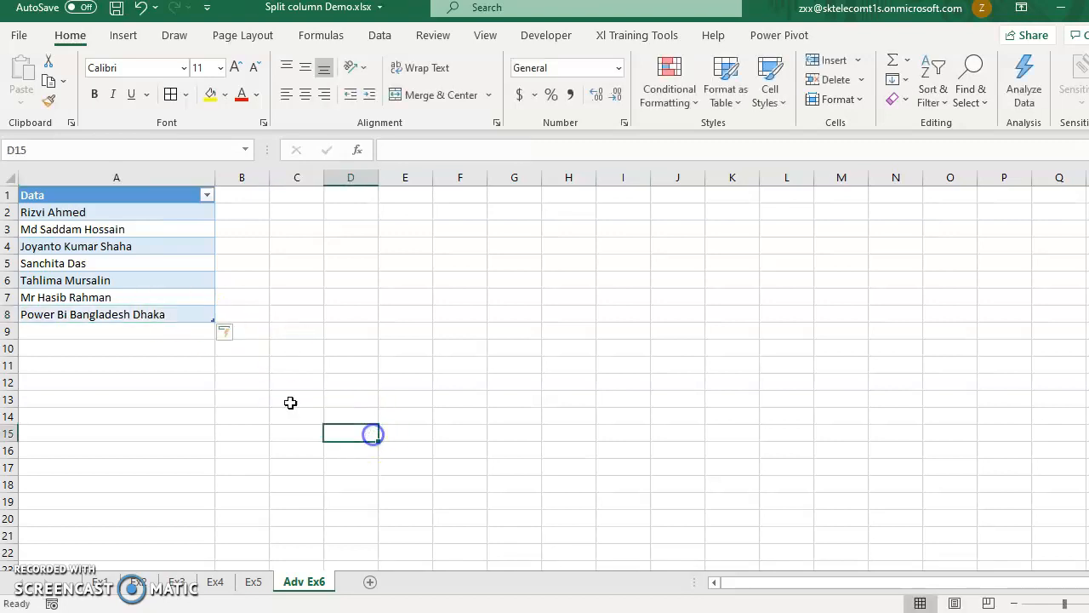
left_click(134, 269)
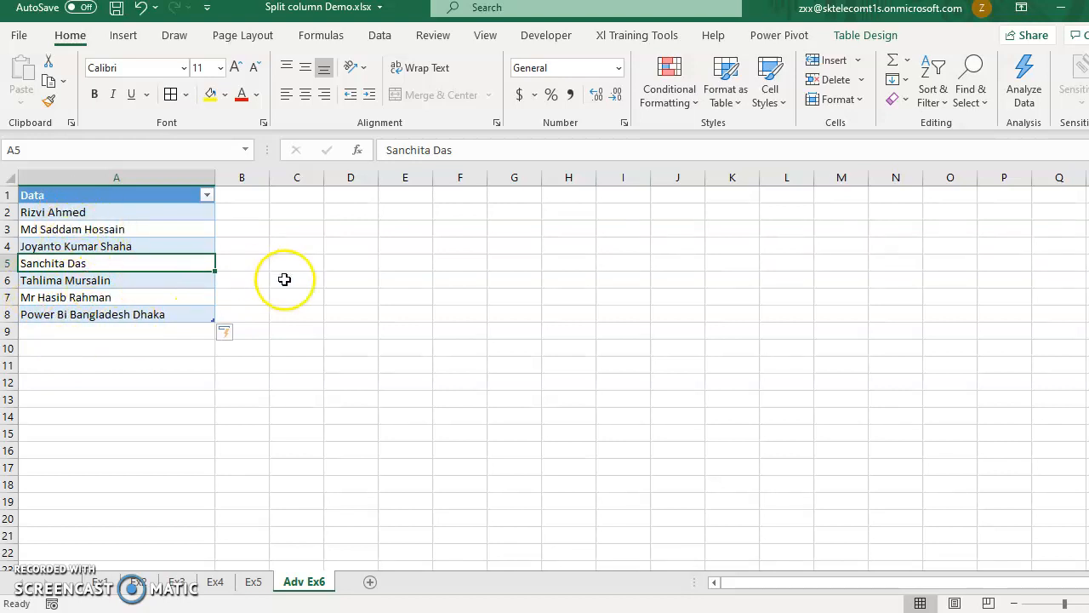
- Switch back to Power Query Editor and refresh the preview of the Adv Ex6 query
left_click(851, 611)
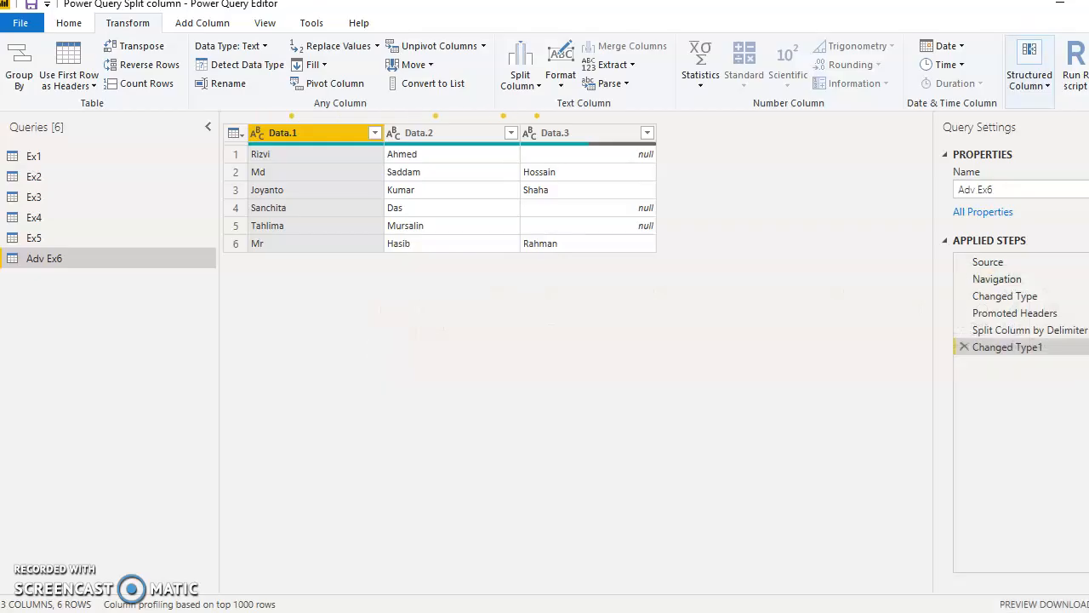
left_click(473, 209)
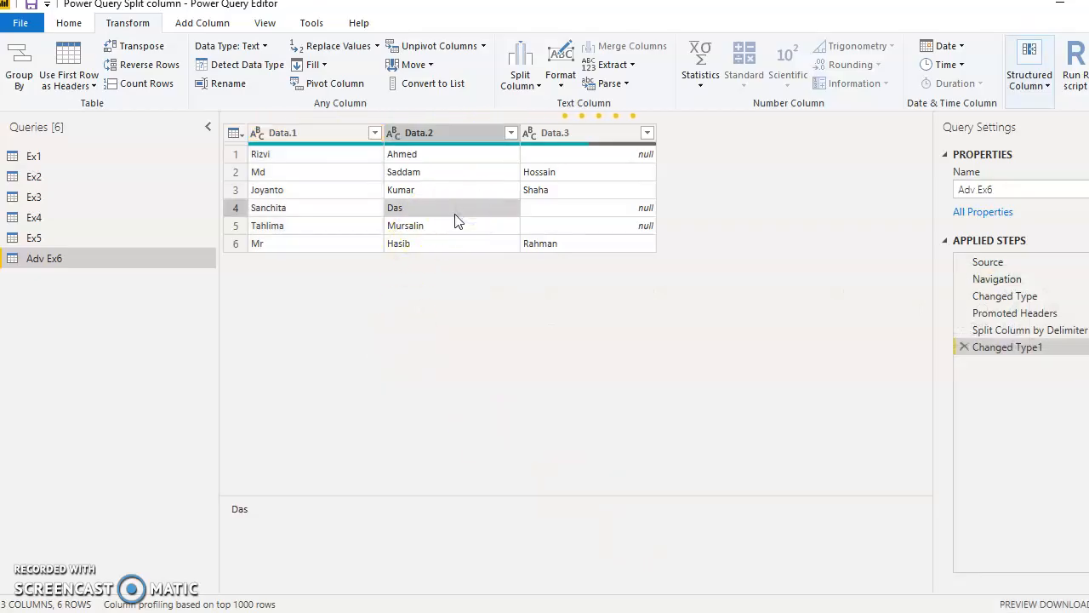
left_click(838, 611)
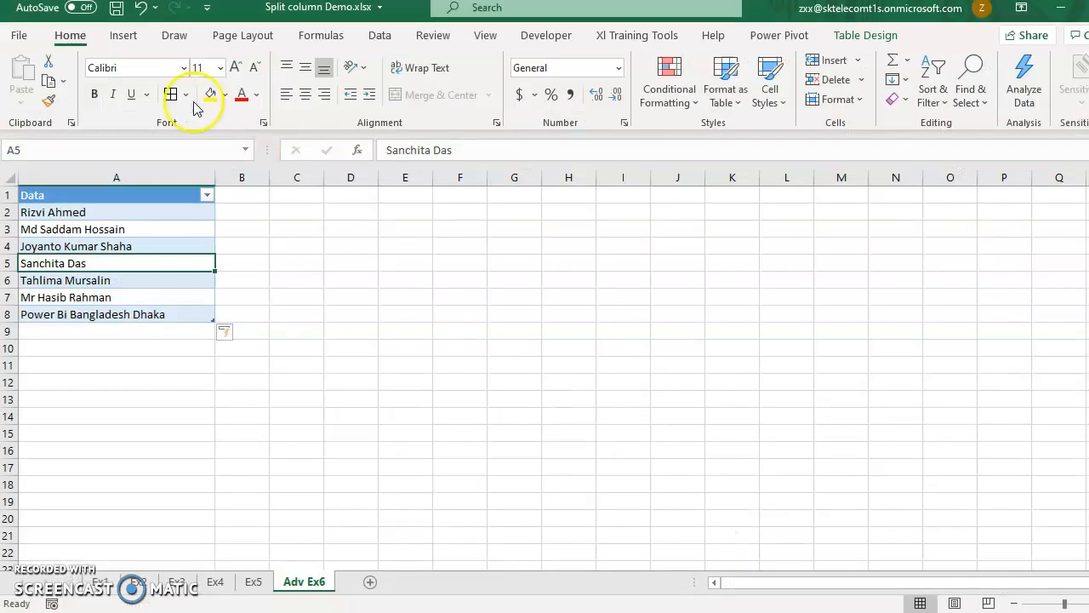
left_click(429, 268)
mouse_move(752, 612)
left_click(827, 548)
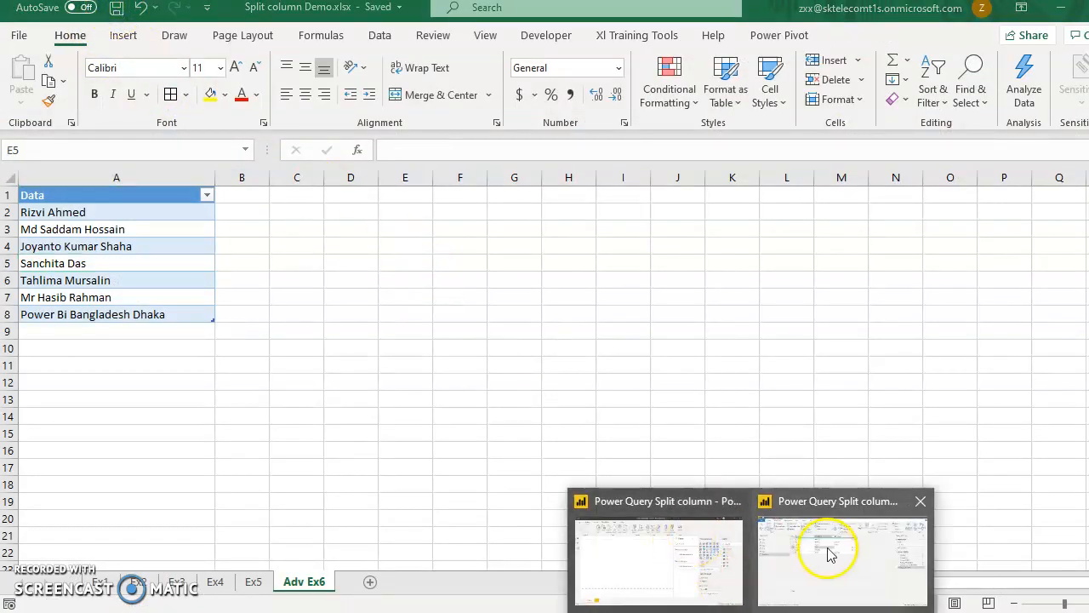
left_click(331, 172)
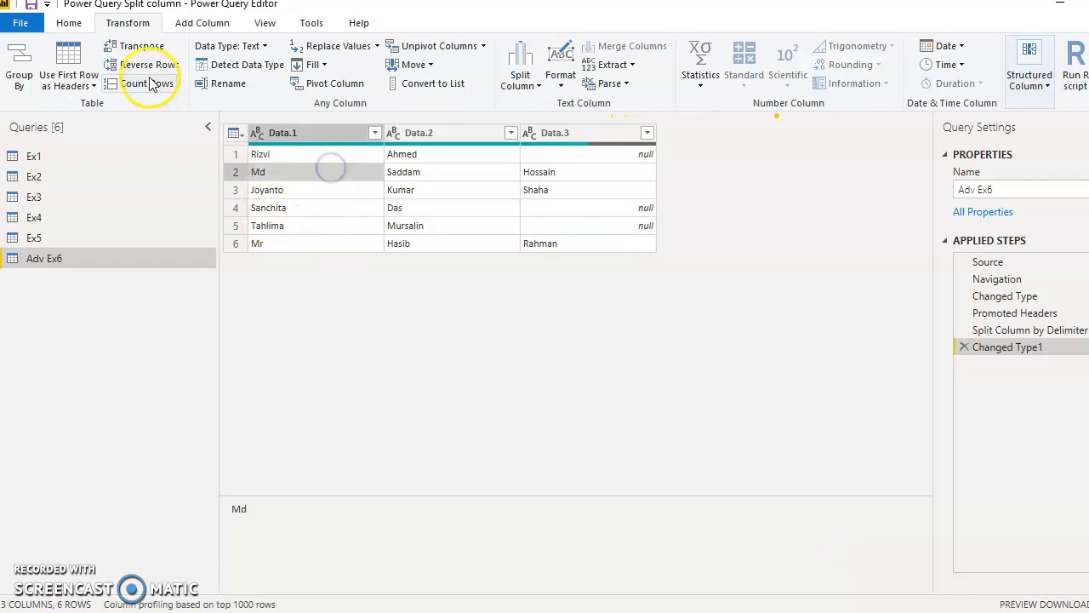
left_click(69, 23)
left_click(337, 81)
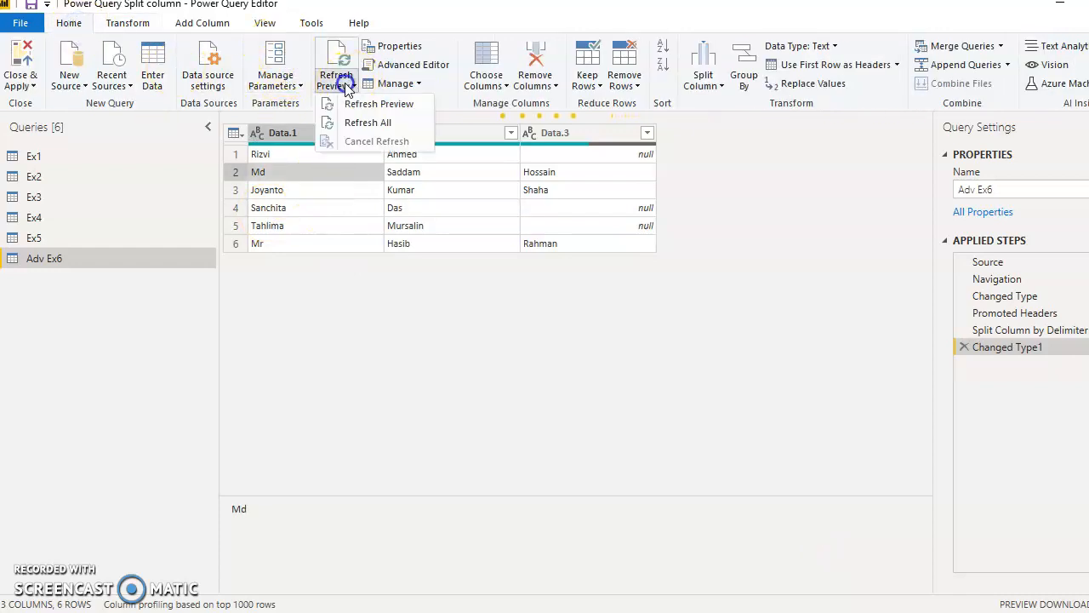
left_click(374, 109)
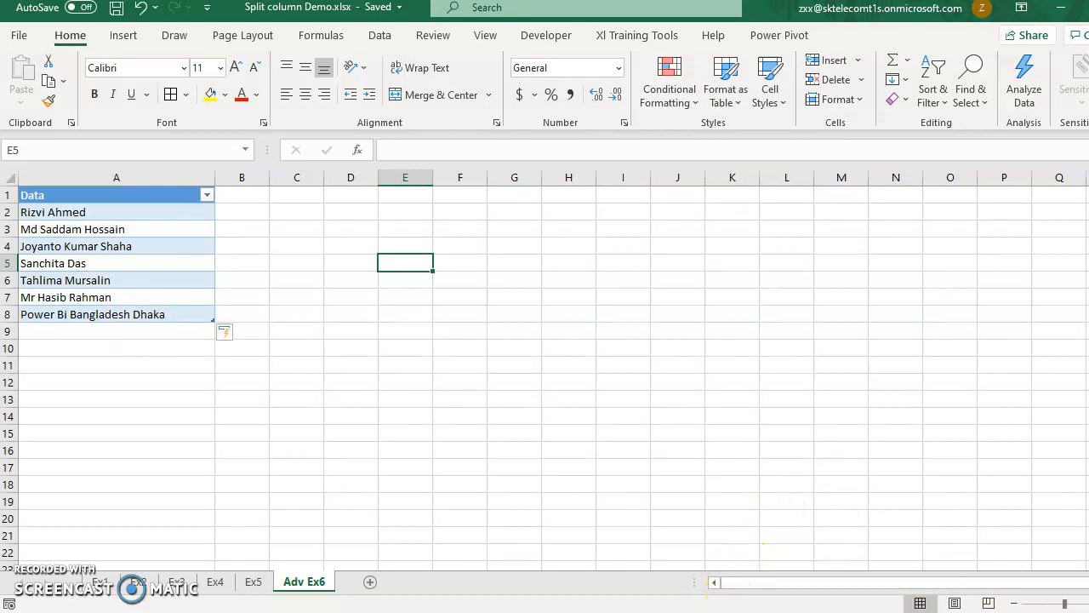
- Return to Power Query Editor and delete the applied steps Changed Type1 and Split Column by Delimiter from Adv Ex6
mouse_move(758, 610)
left_click(826, 548)
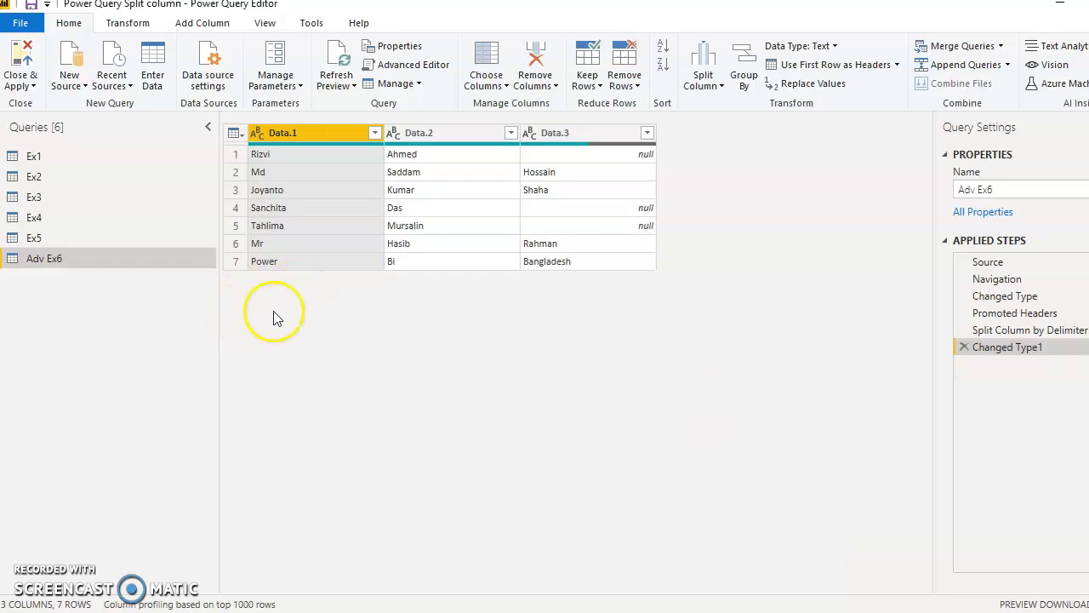
left_click(963, 346)
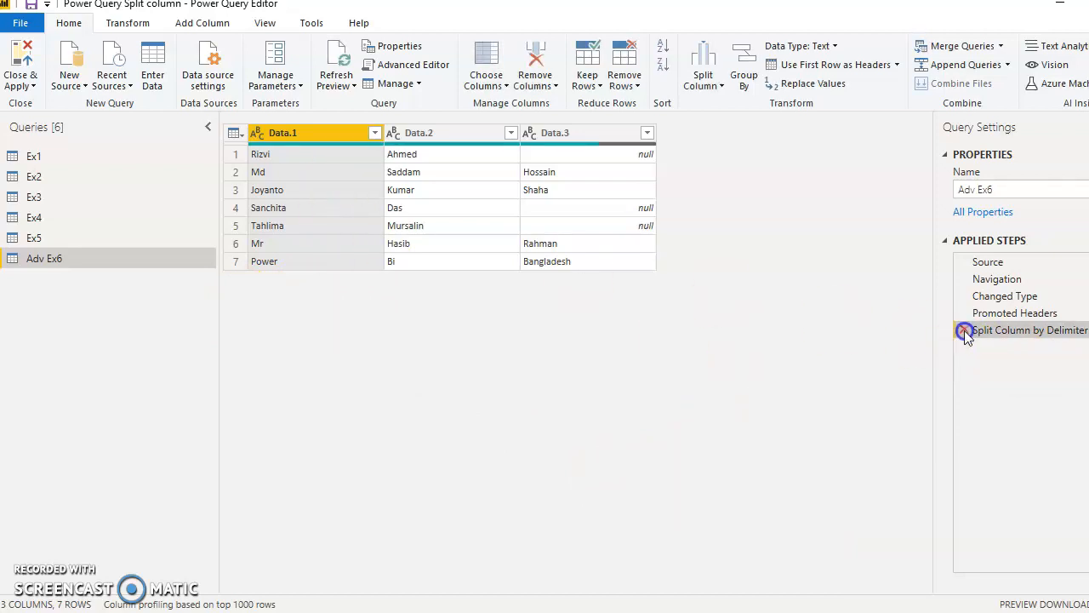
left_click(964, 331)
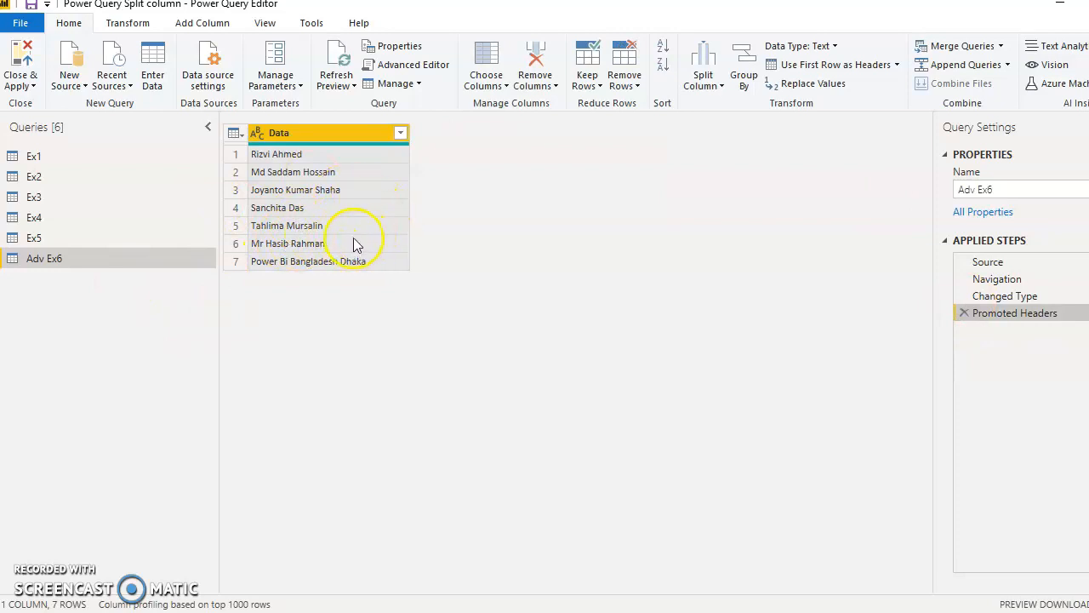
left_click(332, 134)
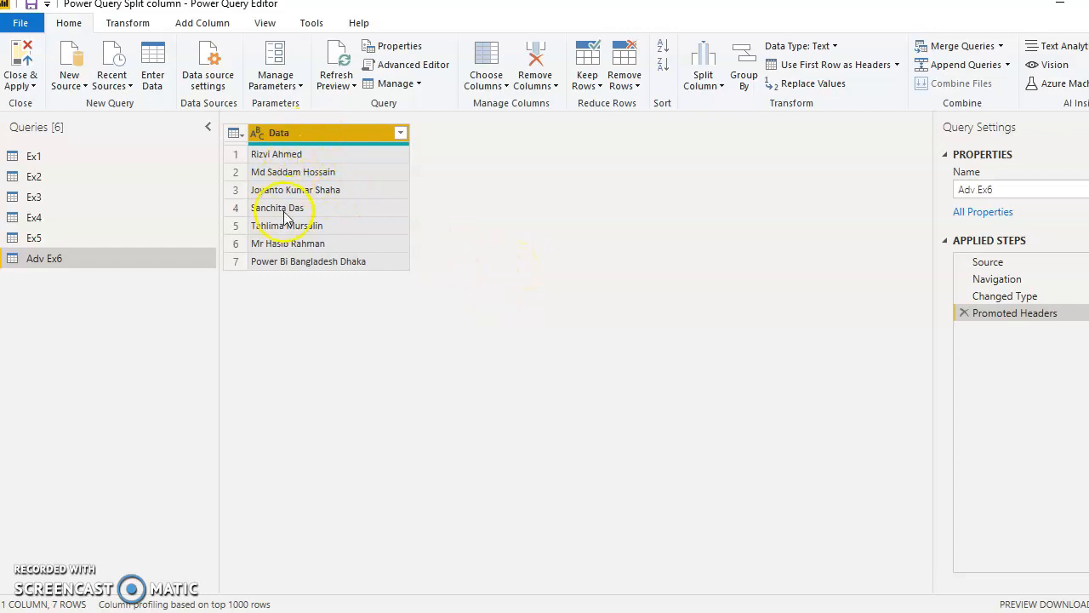
mouse_move(269, 150)
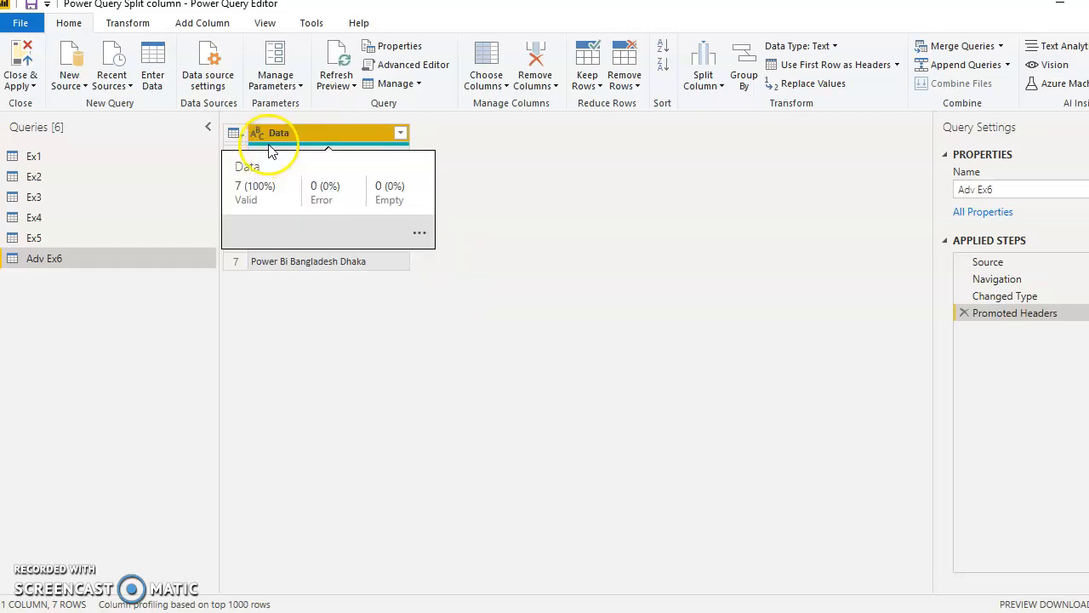
left_click(362, 420)
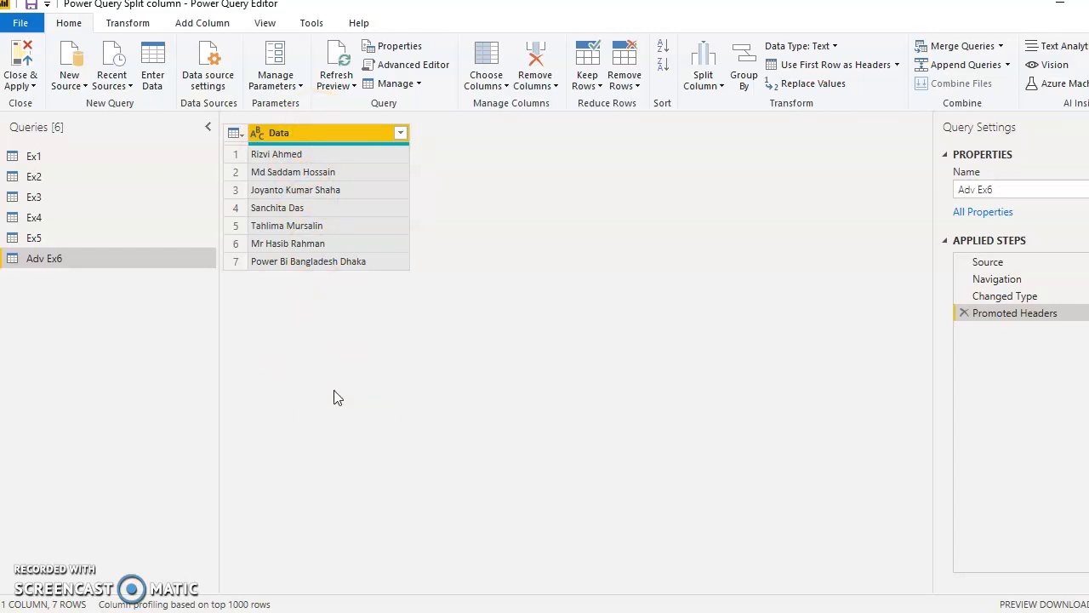
- Examine the advanced options for splitting the Data column by delimiter, especially the number of columns to split into, and cancel the split
left_click(325, 132)
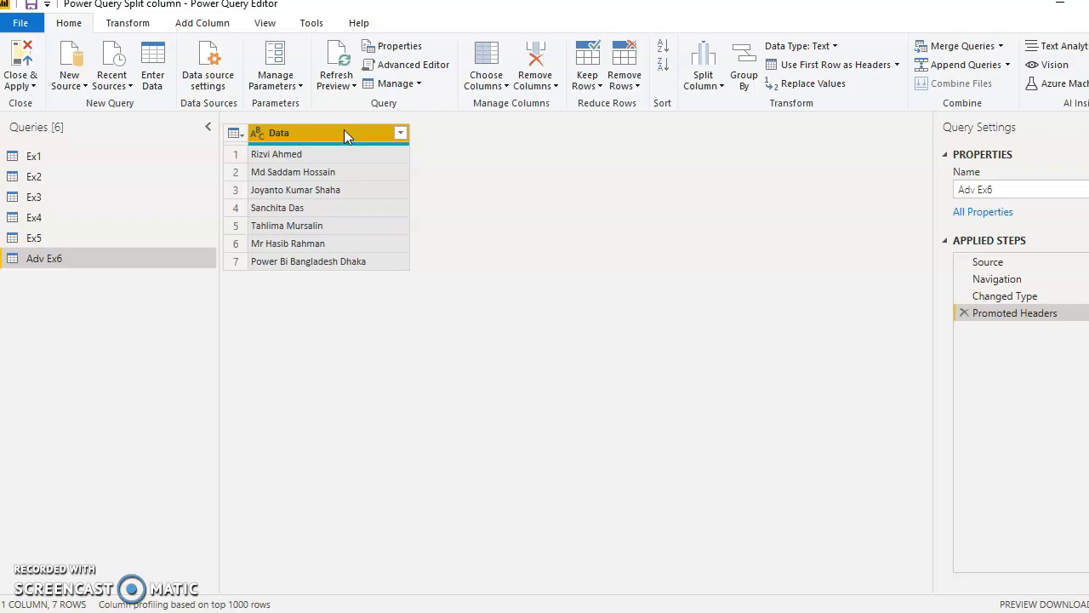
left_click(125, 25)
left_click(520, 79)
left_click(560, 106)
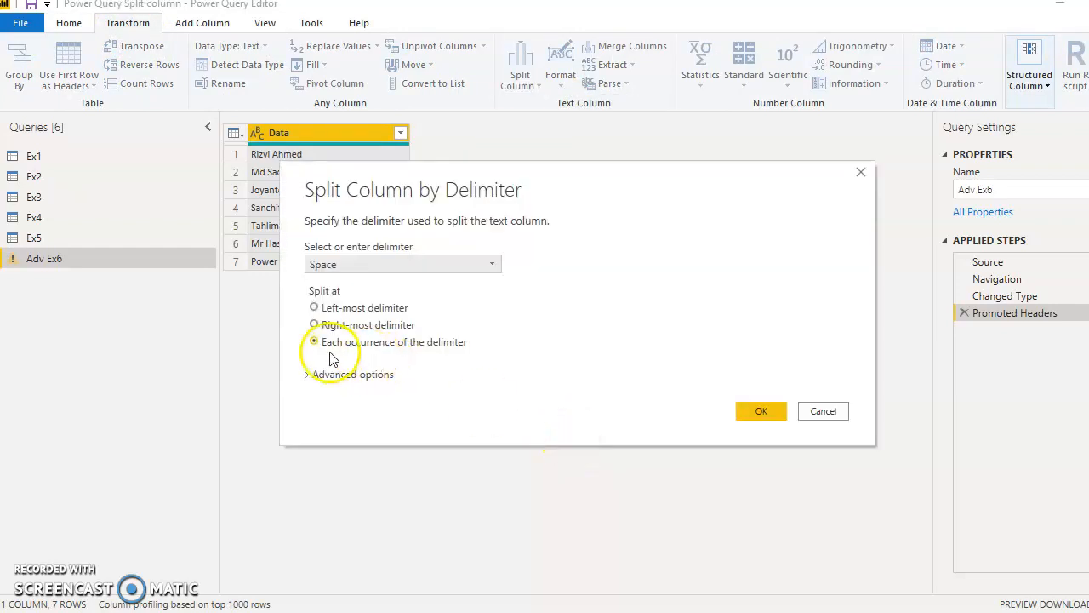
left_click(336, 374)
left_click_drag(487, 196, 744, 59)
left_click(654, 325)
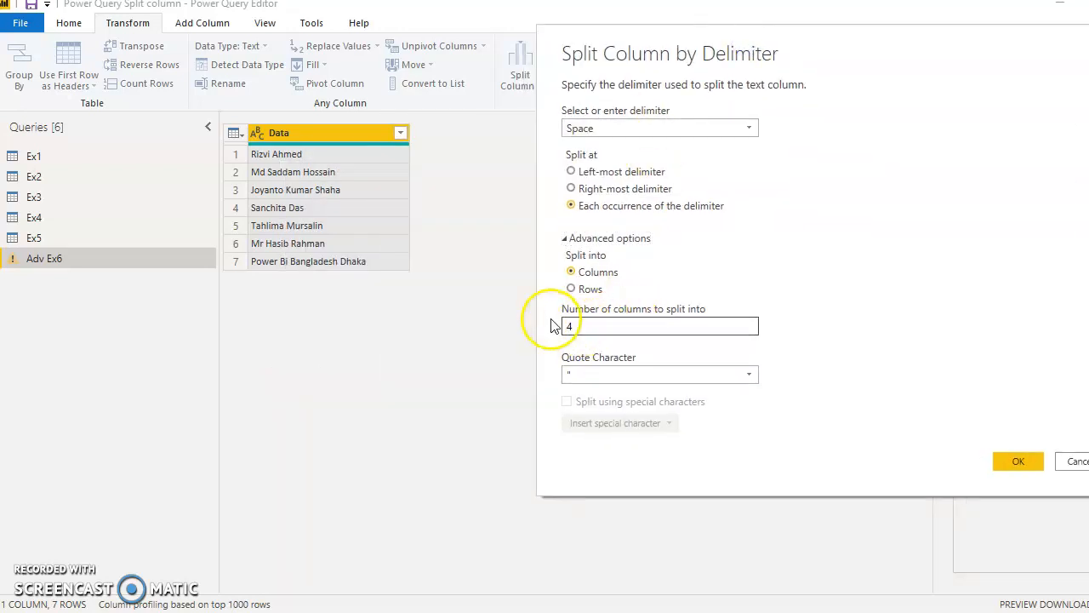
left_click_drag(586, 326, 531, 325)
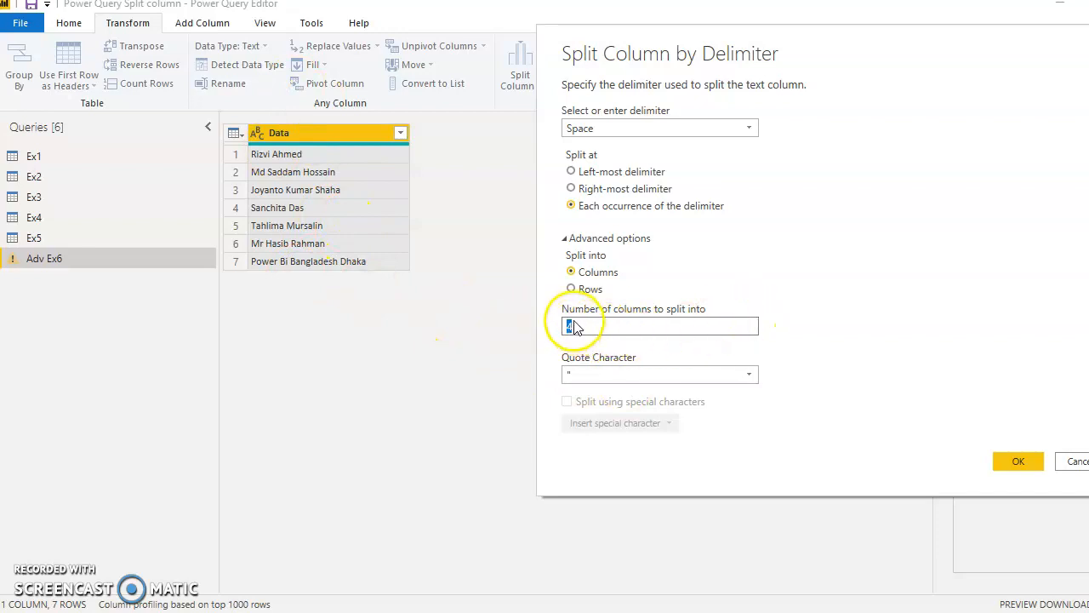
left_click(600, 325)
left_click_drag(596, 327, 545, 326)
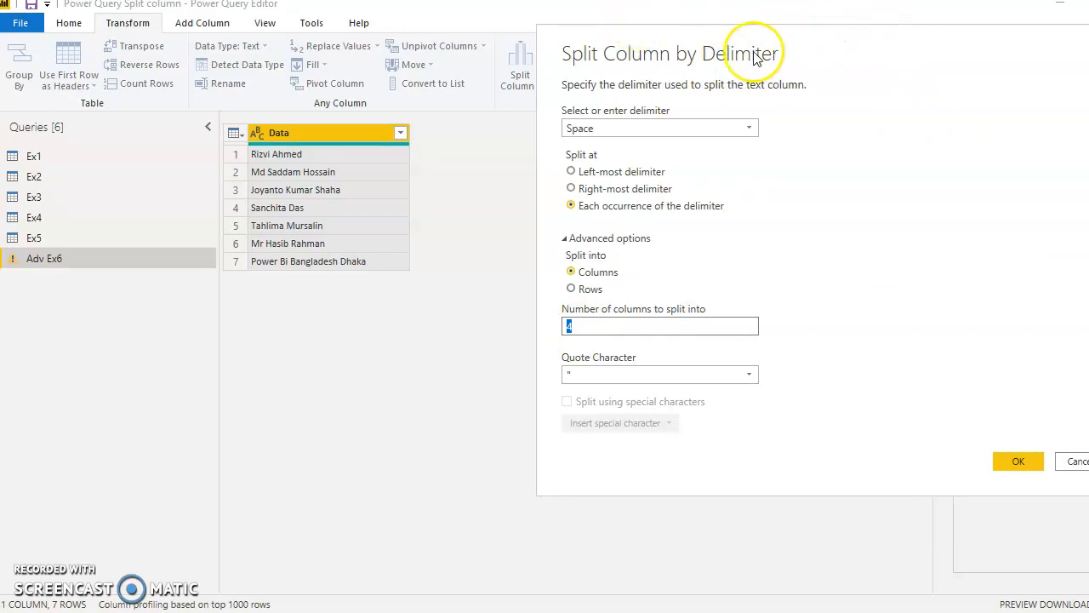
left_click(1071, 465)
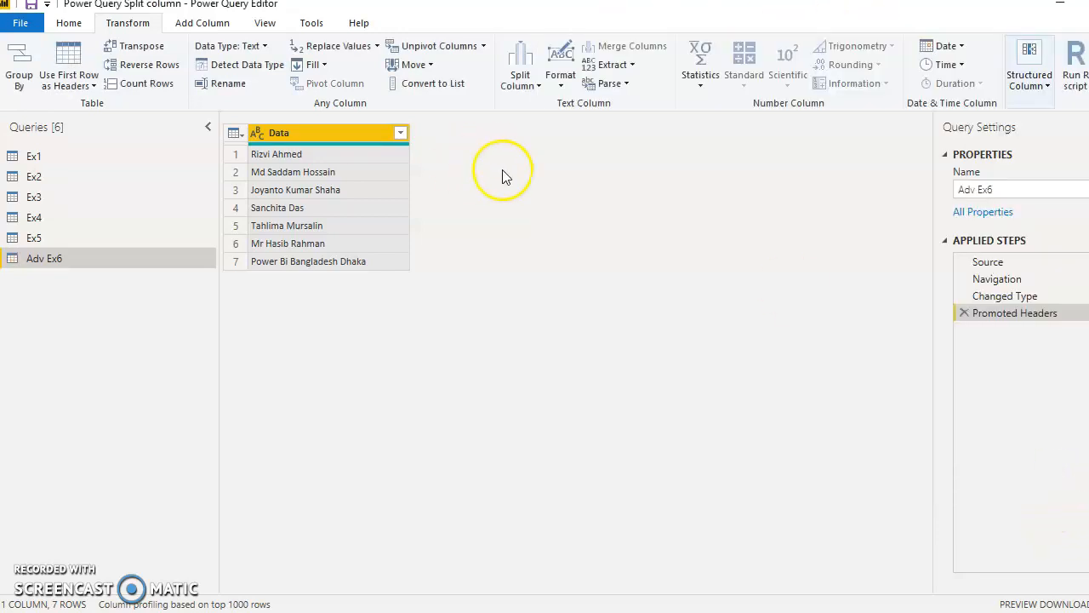
- Start a custom column named Custom whose formula opens with Text.Split and takes the Data column as its text argument
left_click(337, 134)
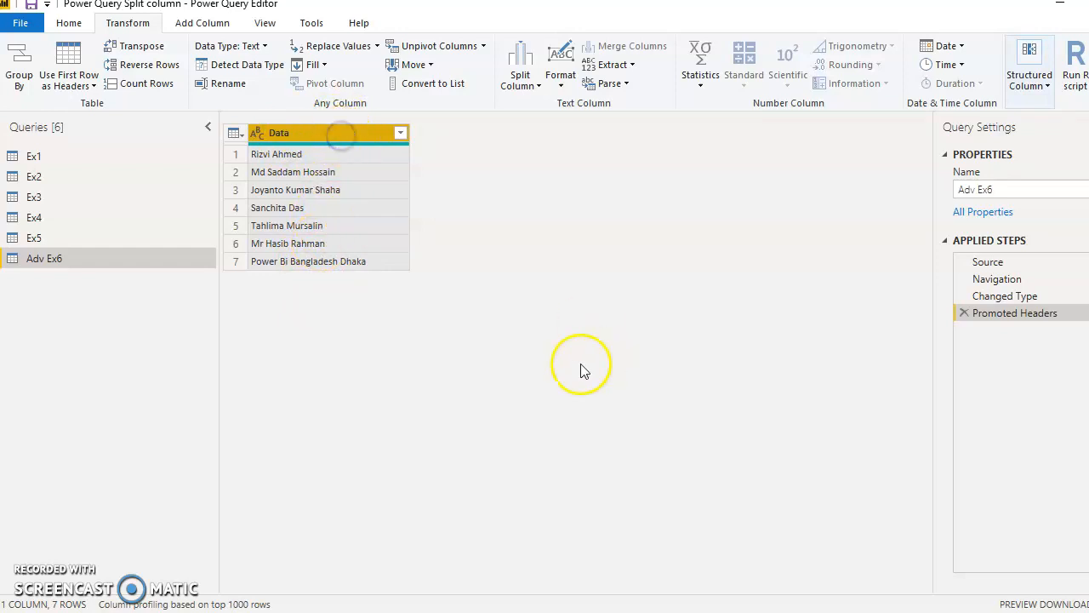
left_click(213, 19)
left_click(83, 64)
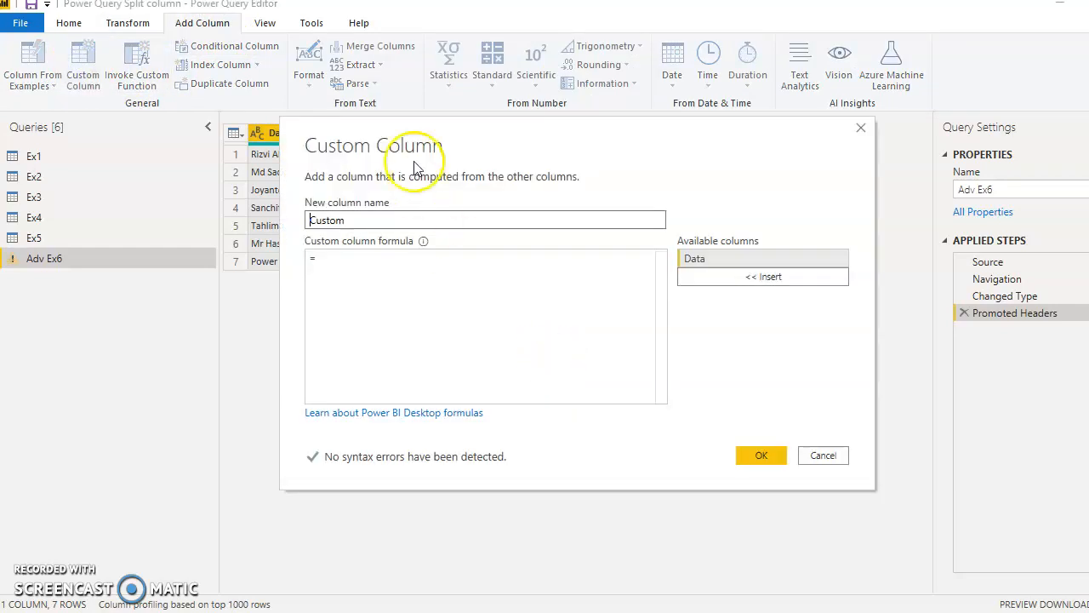
left_click_drag(426, 140, 469, 316)
left_click(382, 443)
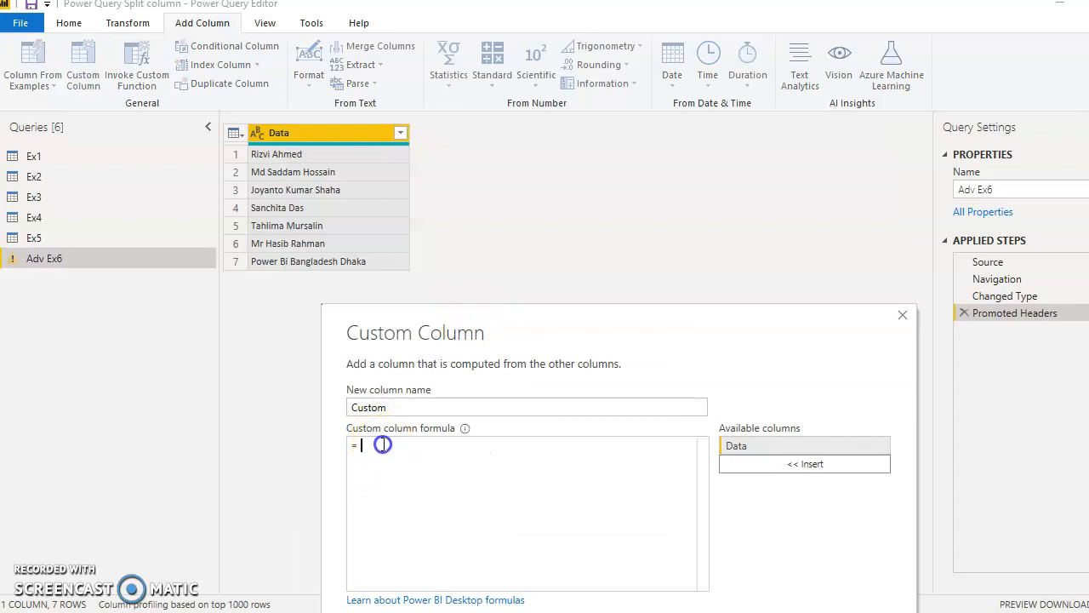
type("Tex")
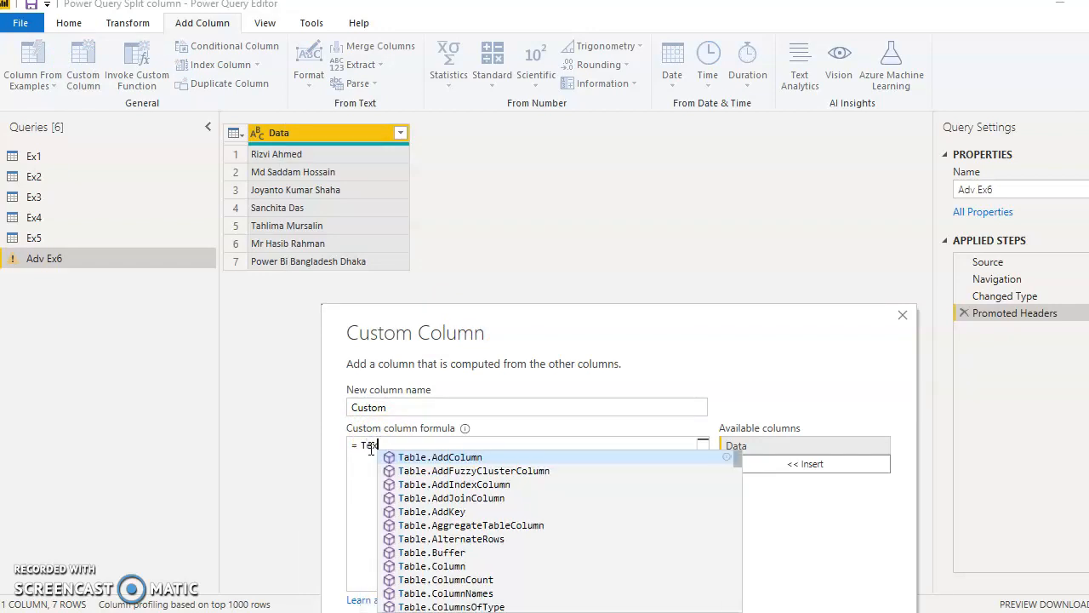
type("t.Split")
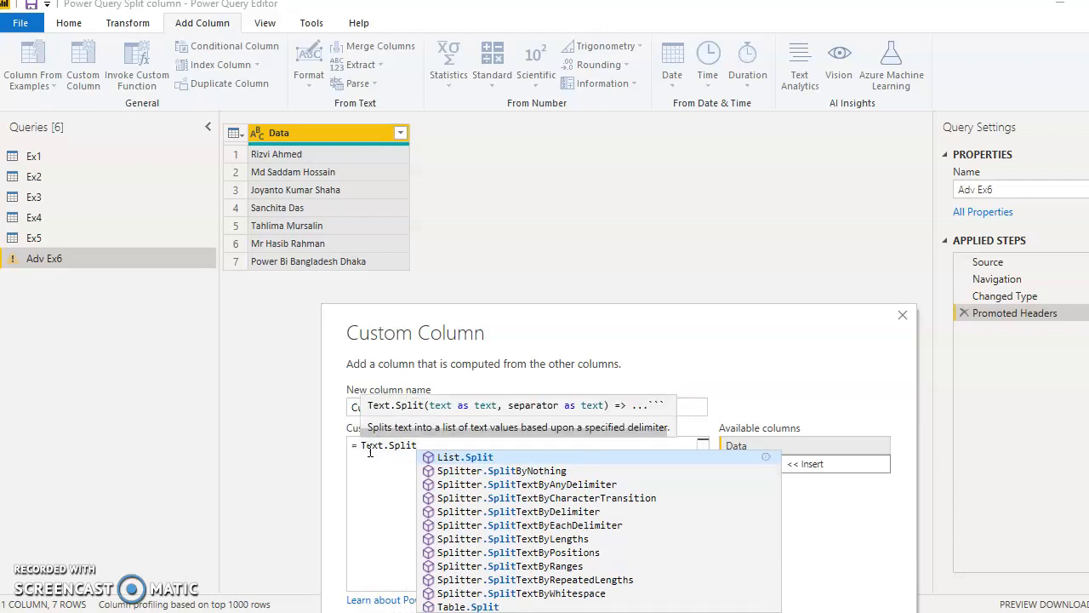
type("(")
left_click(426, 464)
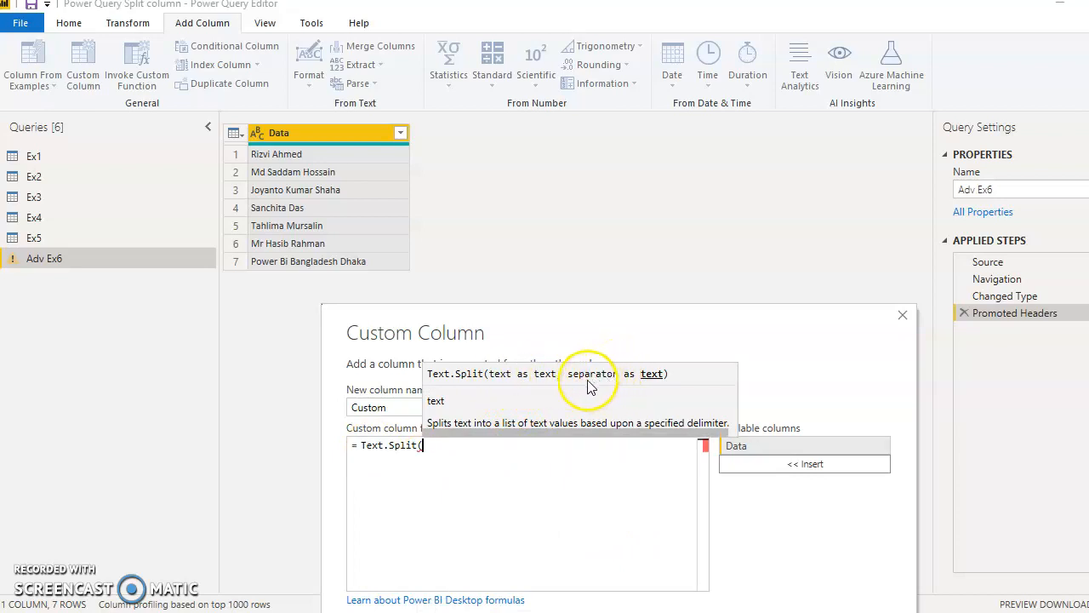
left_click(767, 449)
double_click(767, 449)
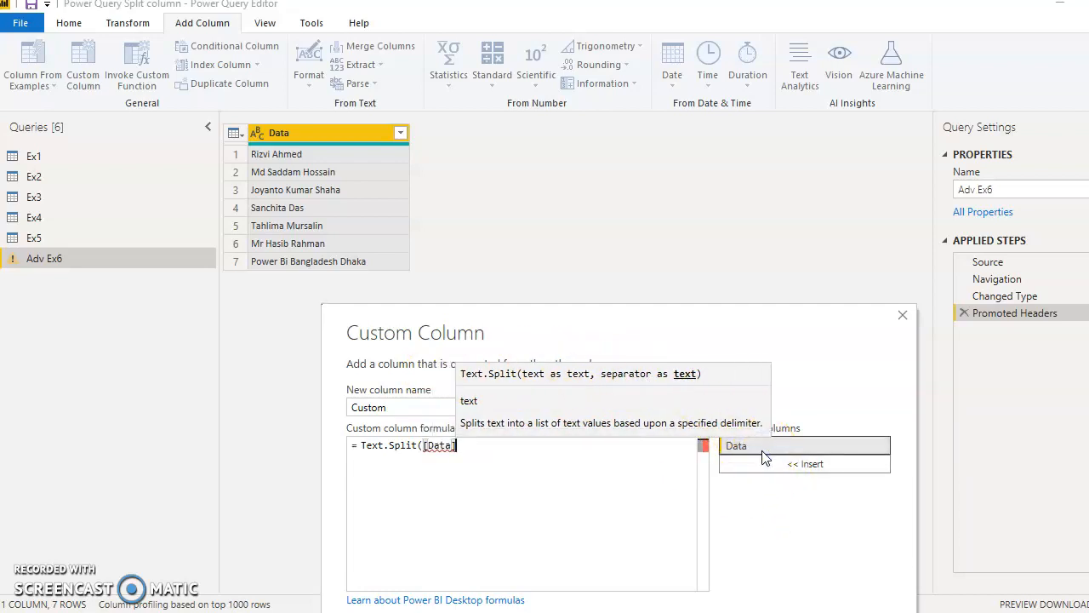
- Complete the formula as Text.Split([Data]," ") with a space as separator and create the custom column
type(",")
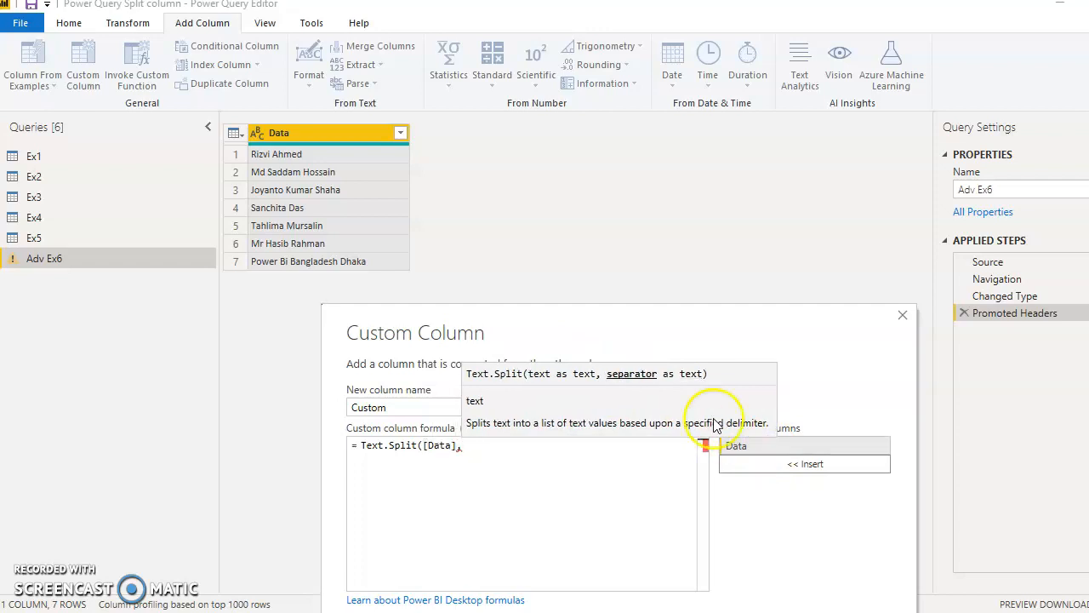
left_click(652, 380)
type("\" \"")
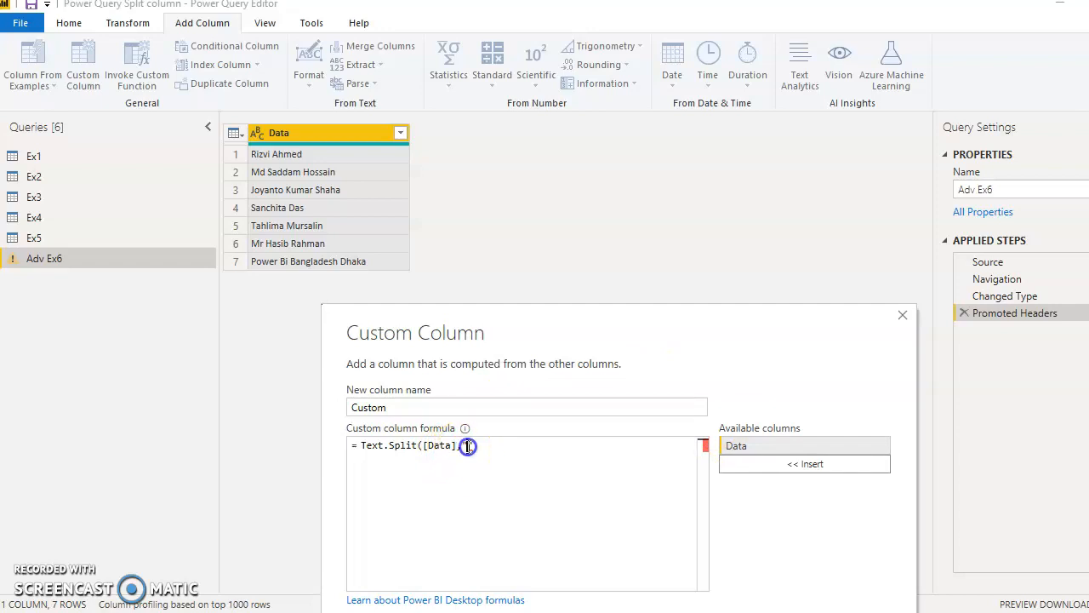
type(")")
left_click_drag(645, 313, 702, 103)
left_click(860, 428)
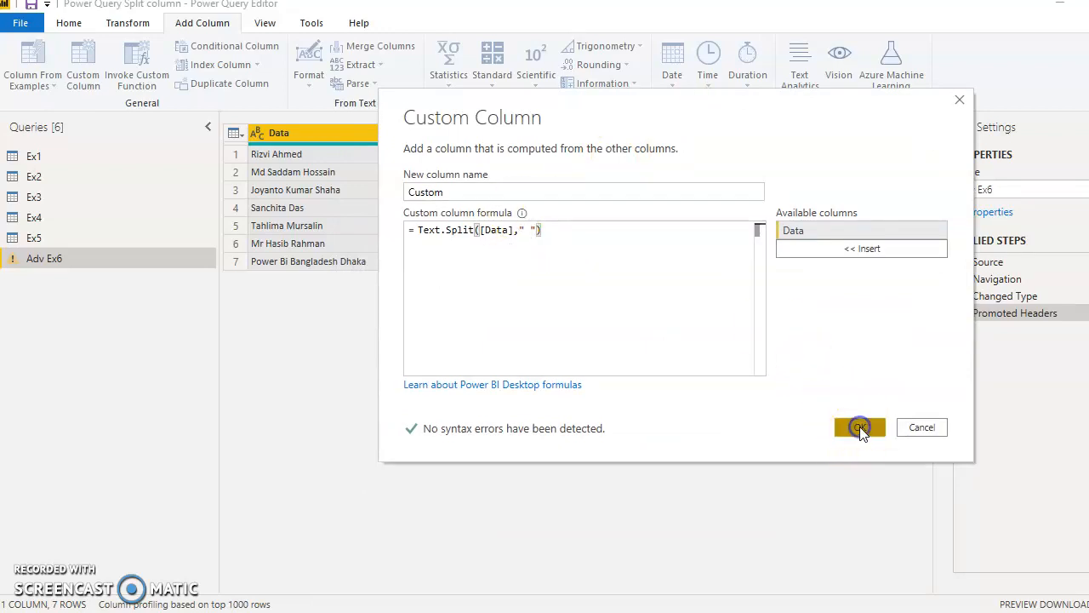
- Examine the lists in the Custom column against their Data entries, including row 7, and review the Added Custom formula without changing it
left_click(325, 159)
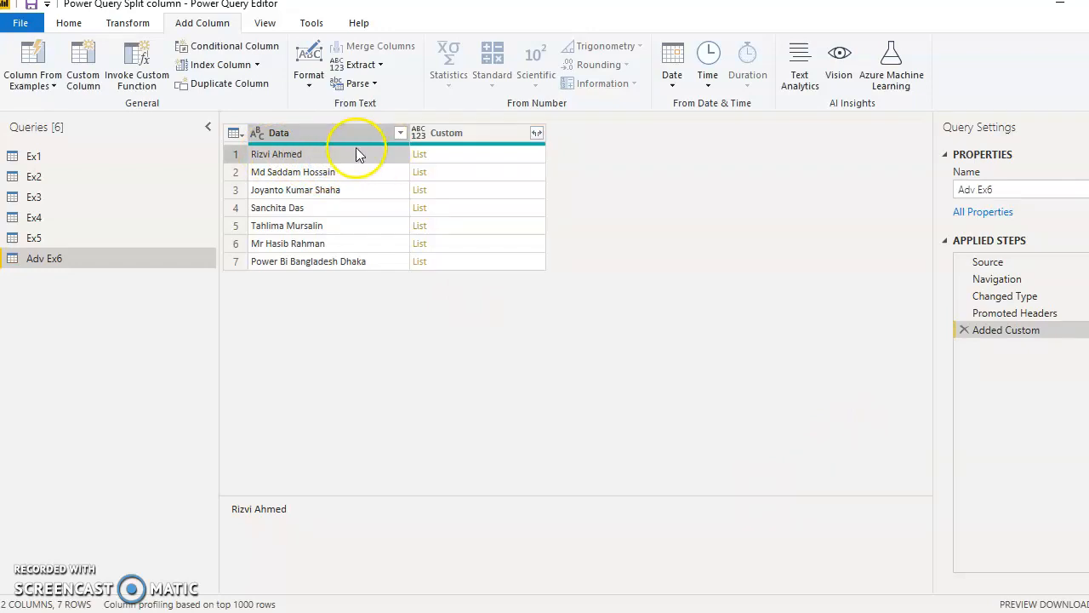
left_click(496, 160)
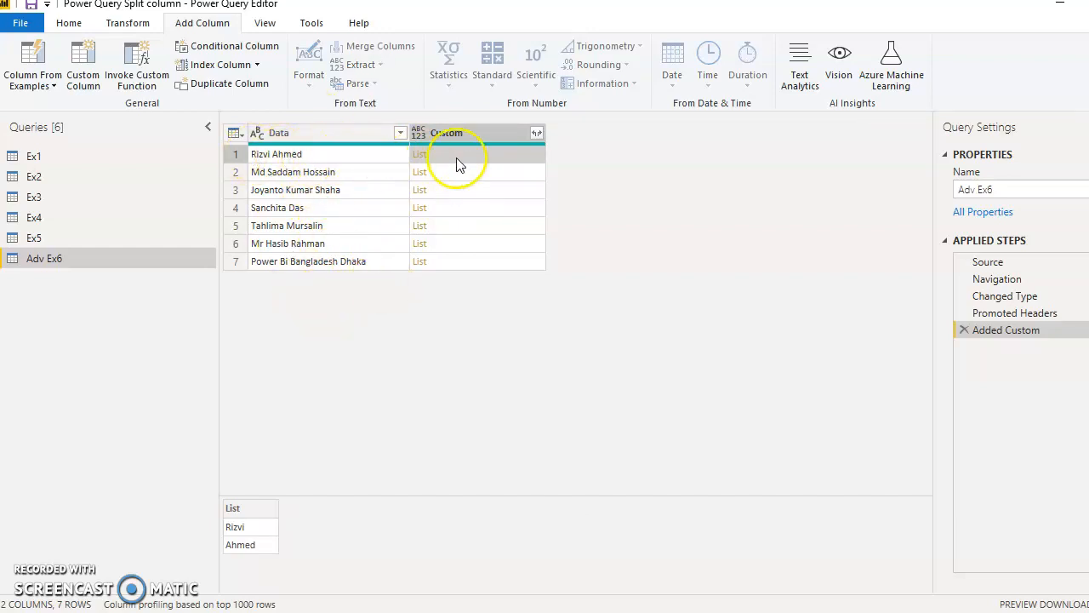
left_click(349, 171)
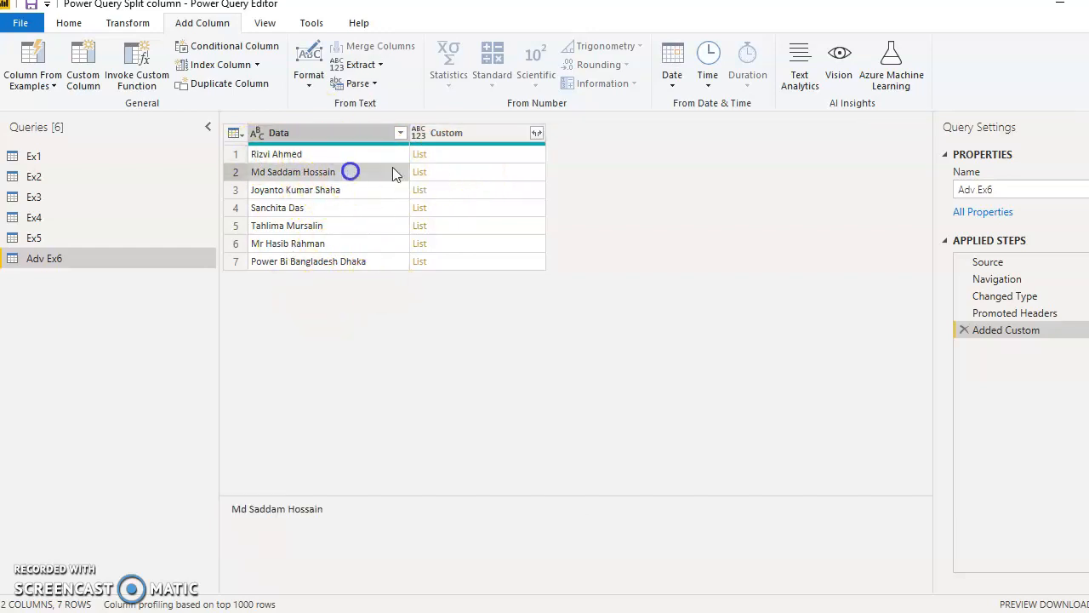
left_click(464, 174)
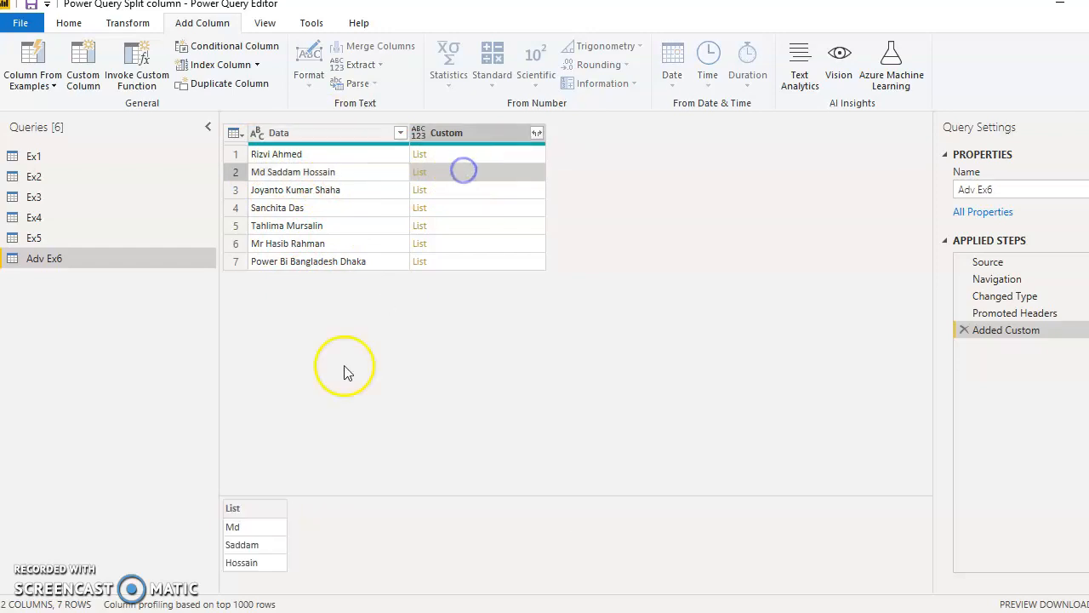
left_click(351, 261)
left_click(492, 261)
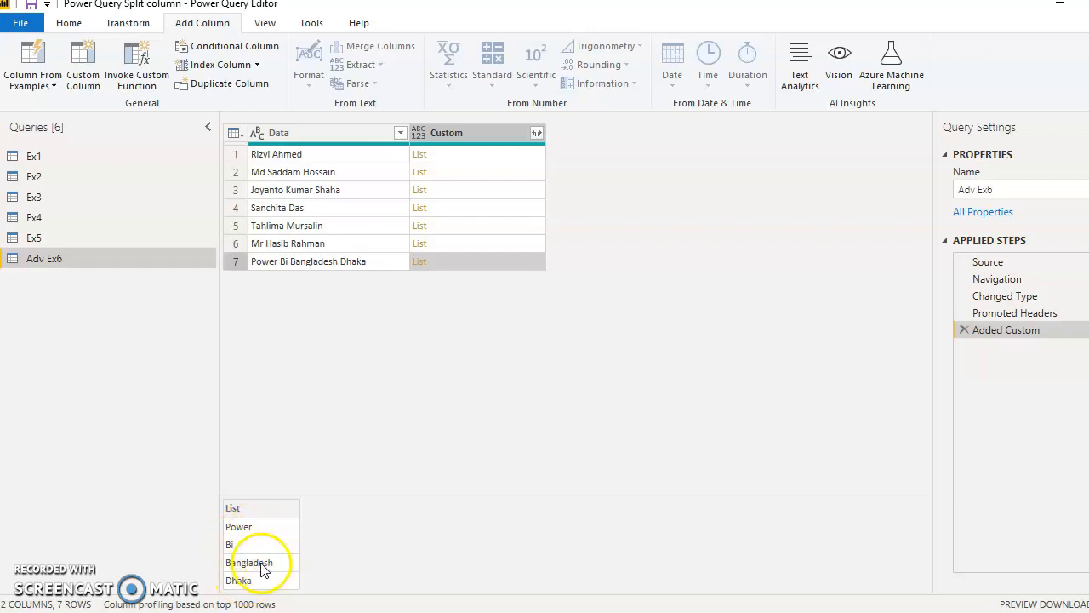
left_click(507, 249)
left_click(498, 225)
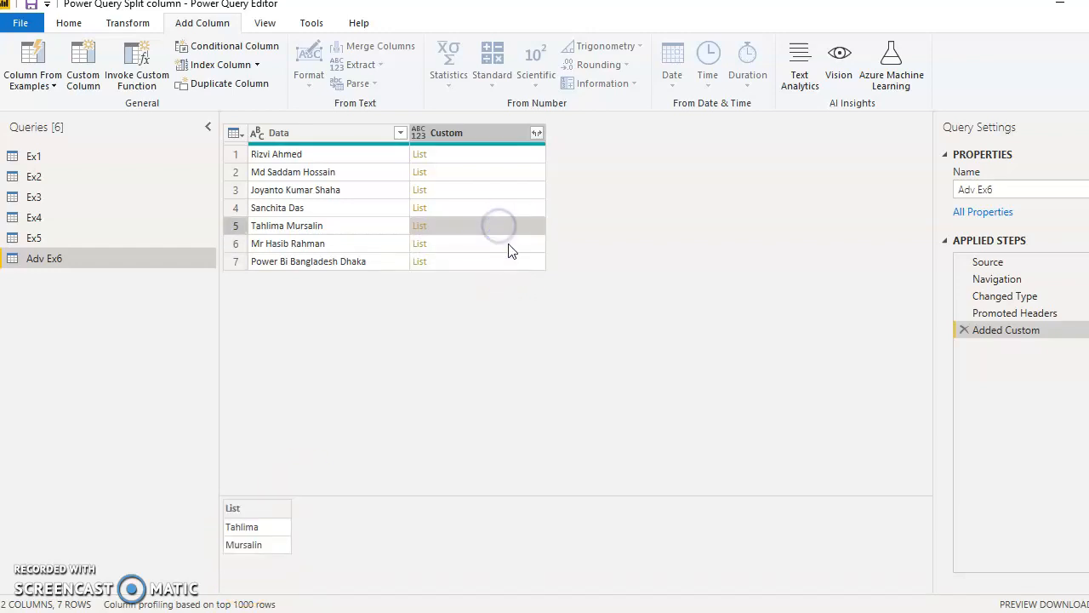
left_click(511, 259)
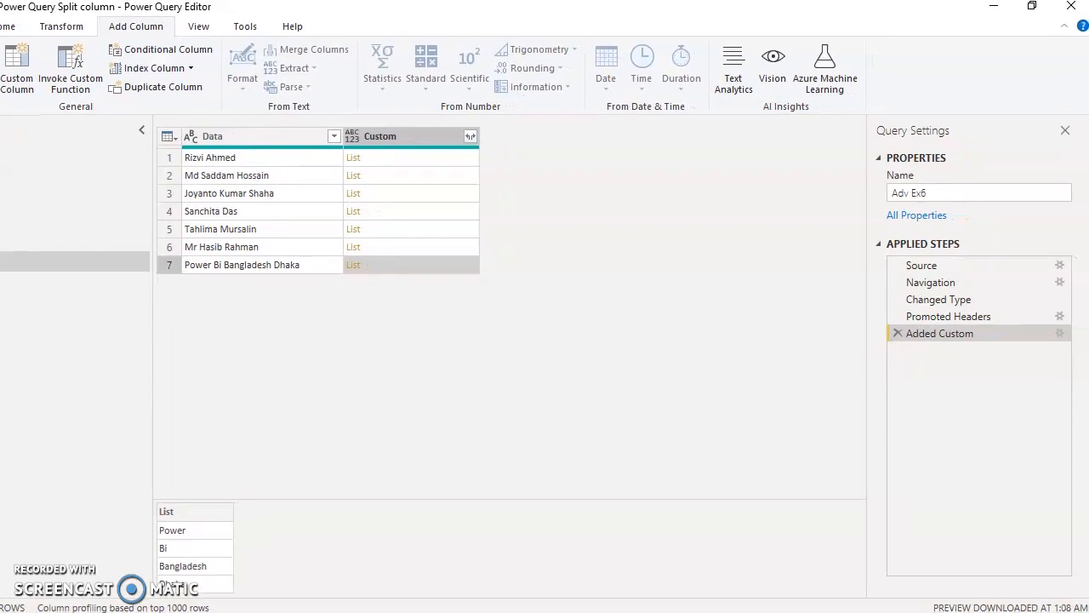
left_click(1059, 334)
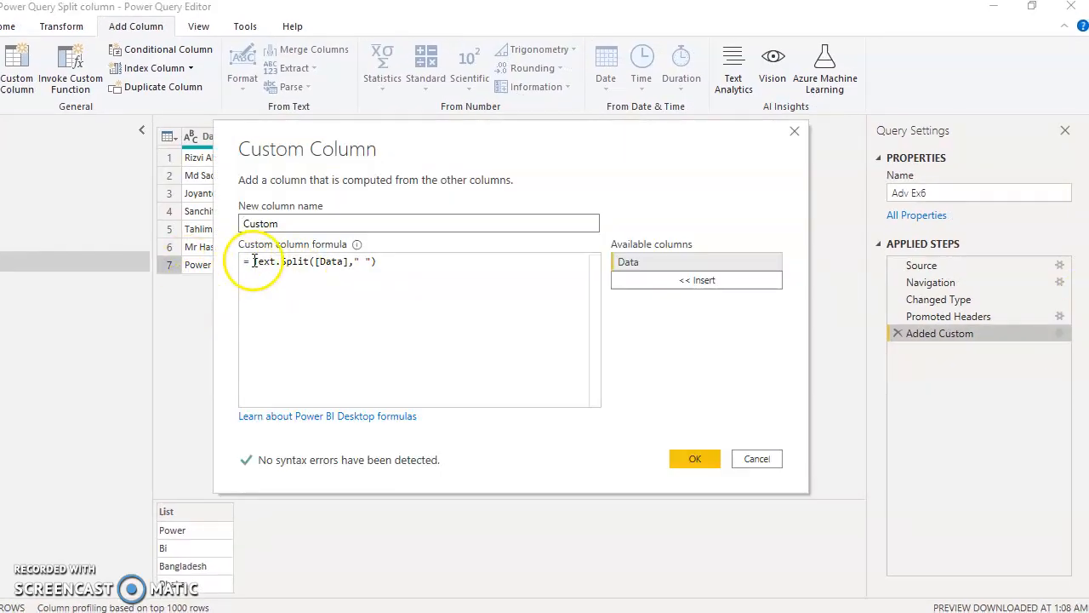
left_click(769, 465)
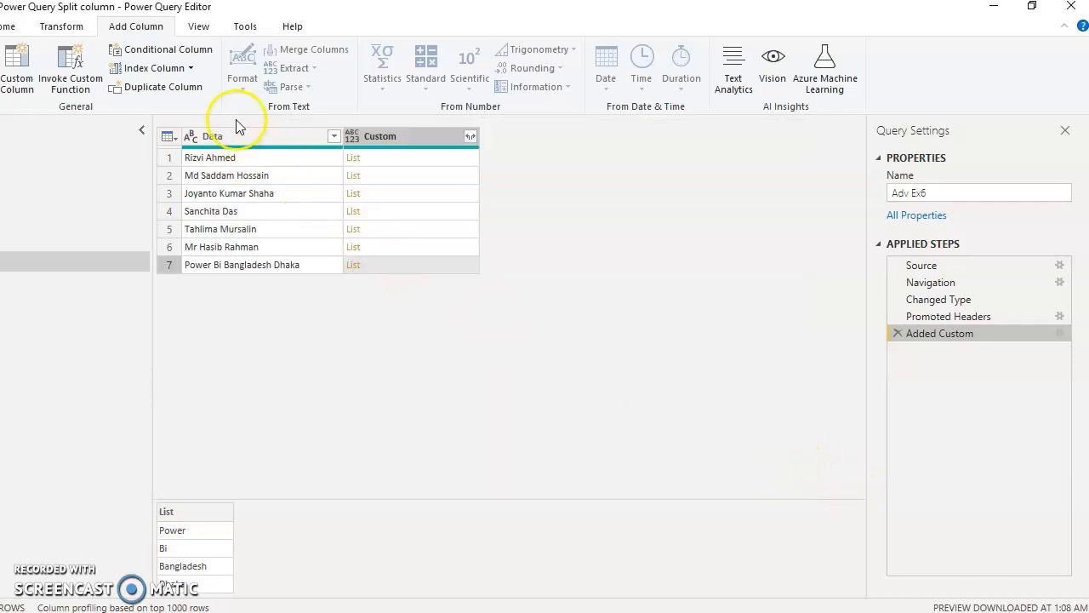
- Add a custom column named Custom.1 with the formula List.Count([Custom])
left_click(19, 67)
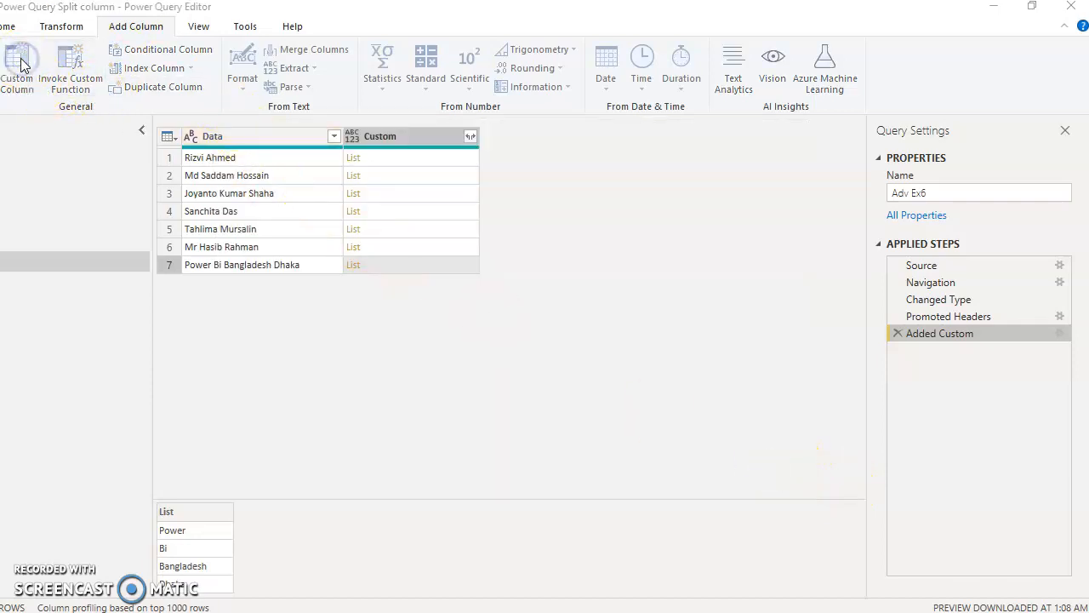
left_click_drag(514, 136, 572, 302)
left_click(334, 430)
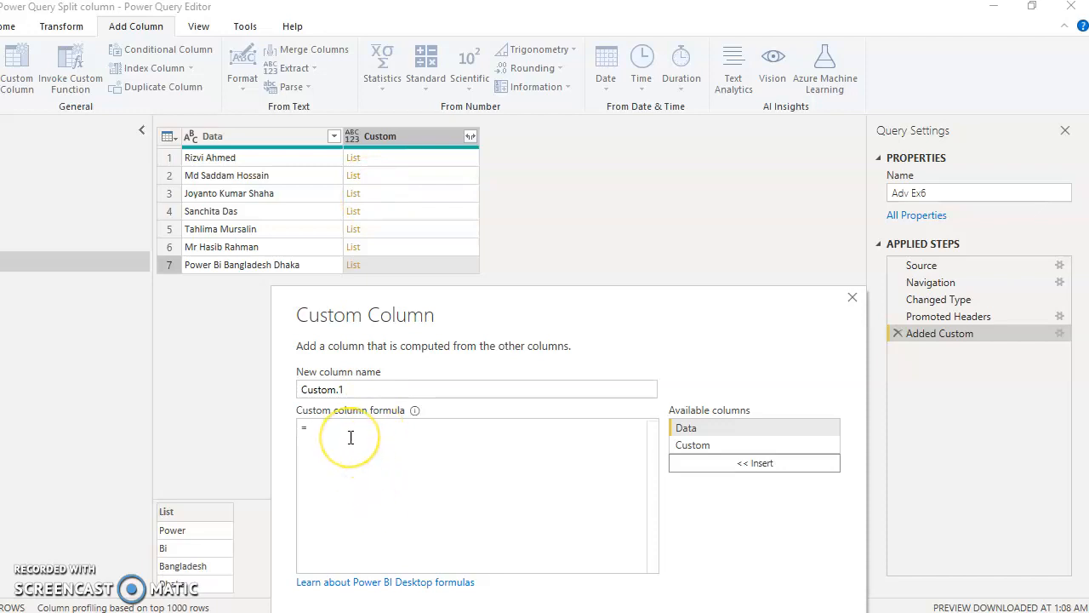
type("List.Count")
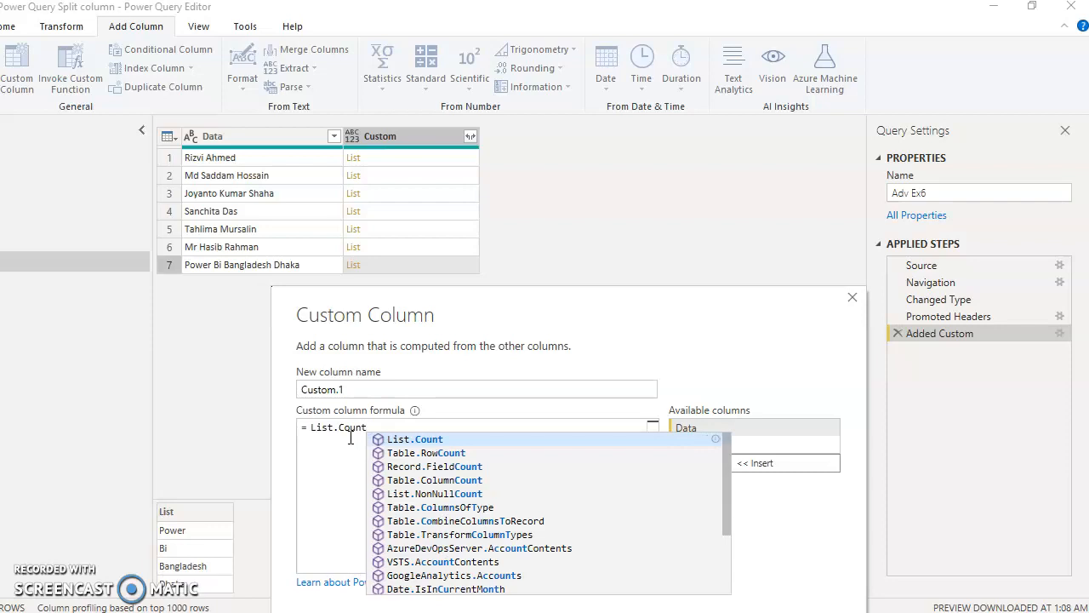
type("(")
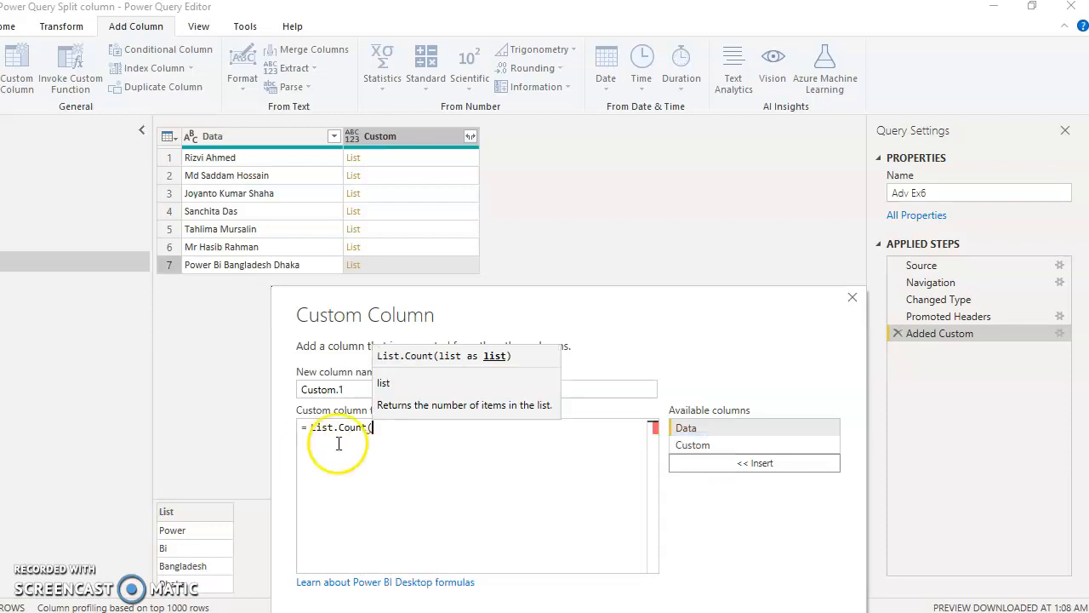
double_click(722, 446)
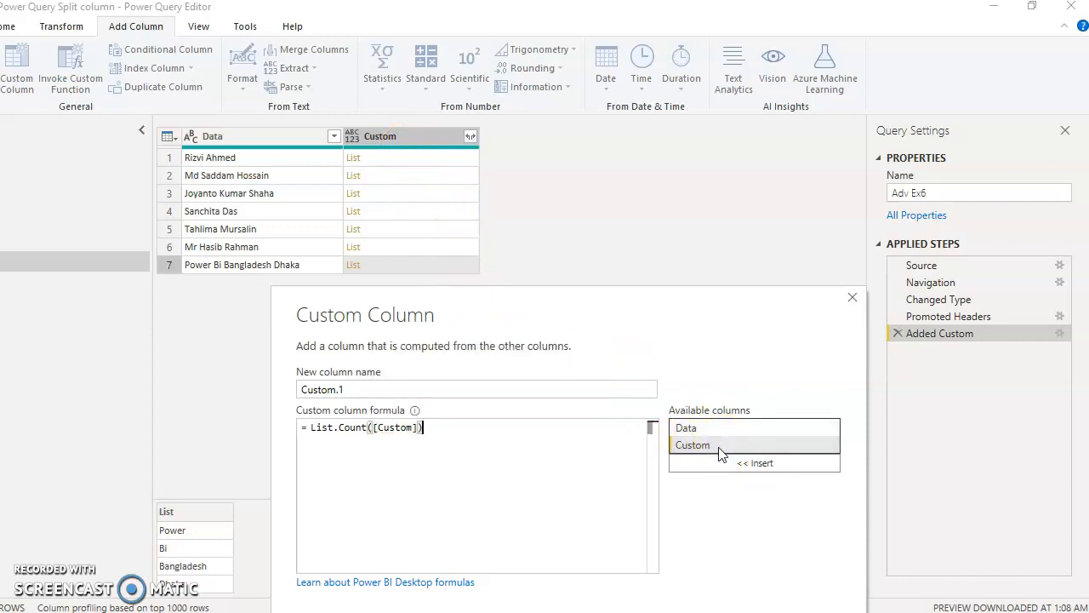
left_click_drag(665, 315, 652, 189)
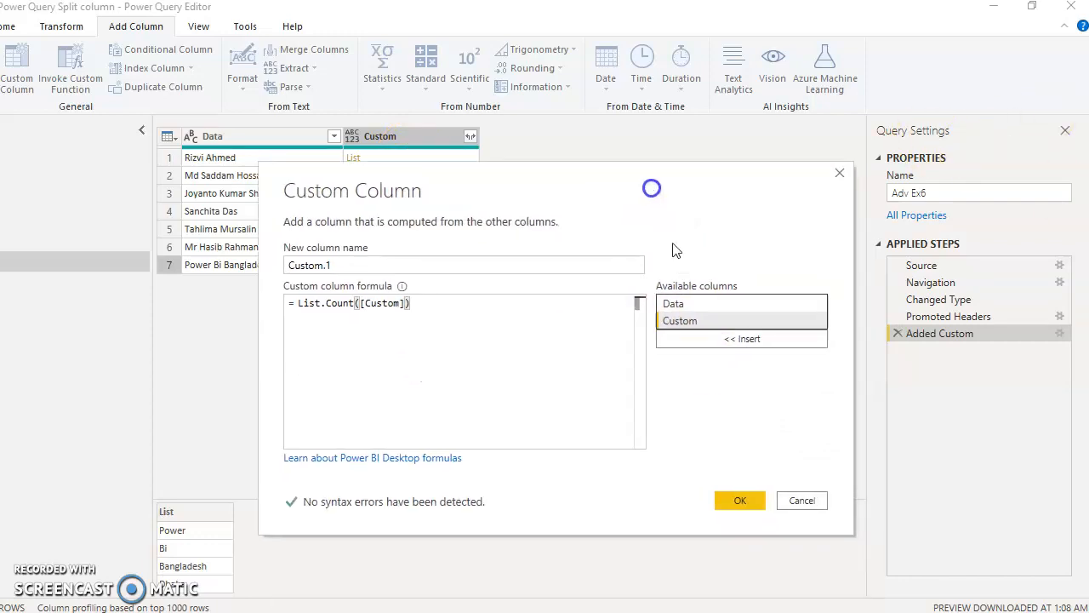
left_click(741, 498)
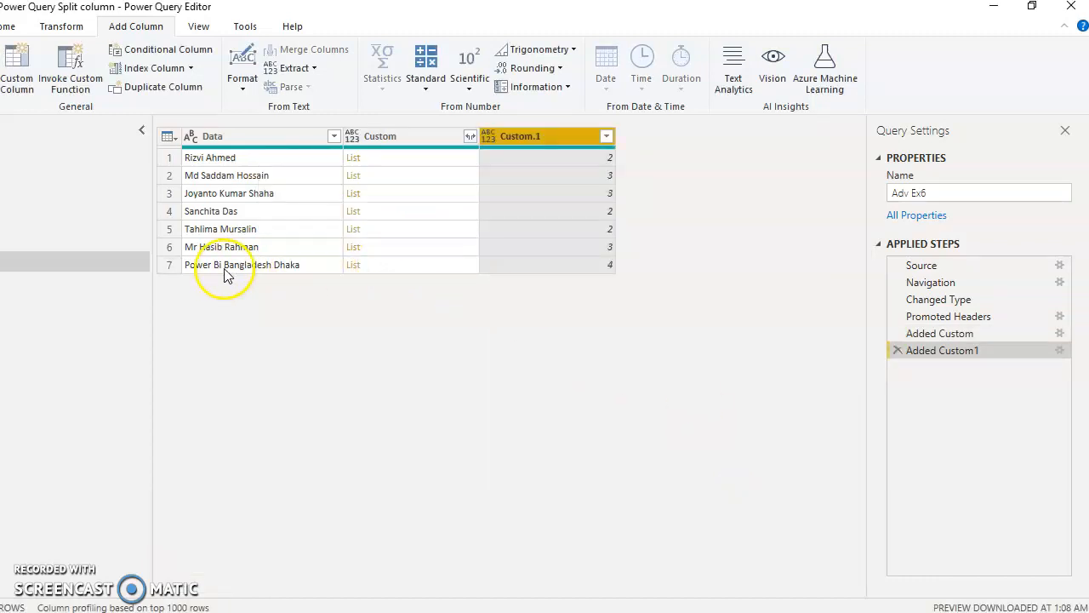
- Compare the item counts with their lists and calculate the maximum of the Custom.1 column
left_click(609, 267)
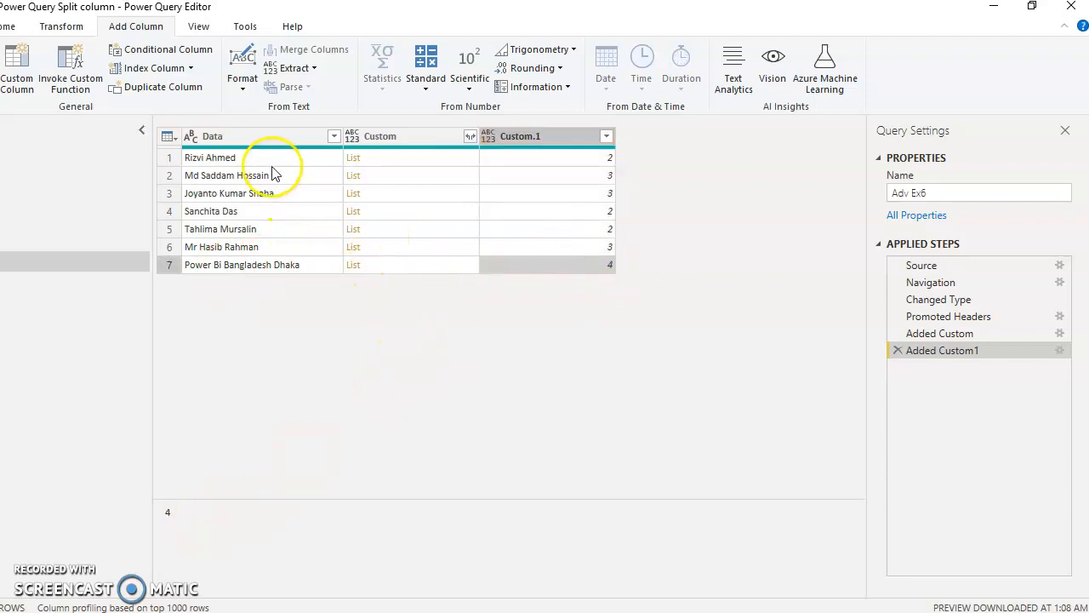
left_click(418, 249)
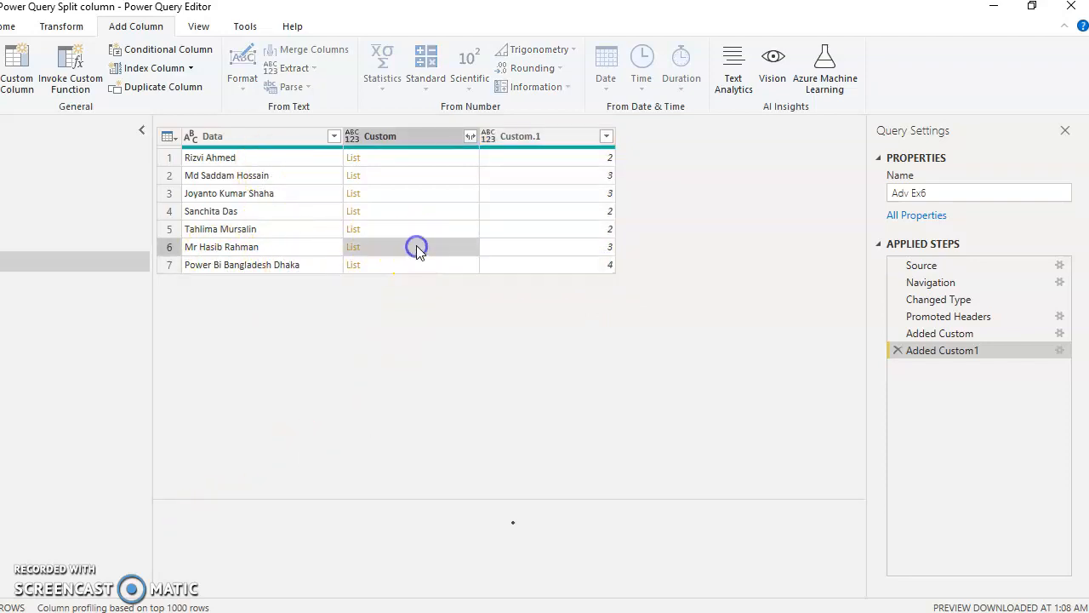
left_click(590, 249)
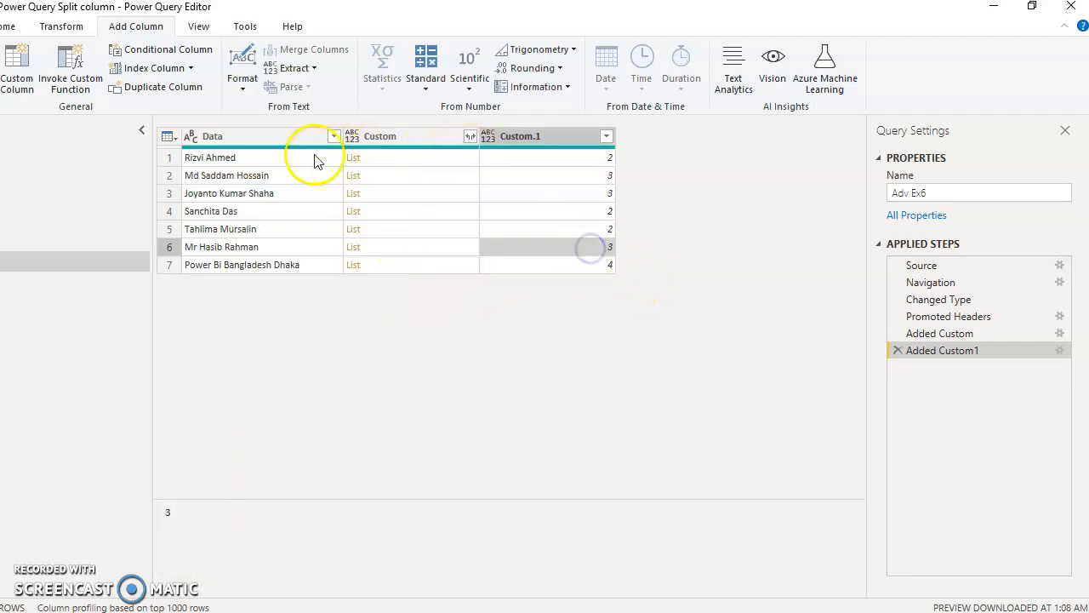
left_click(426, 160)
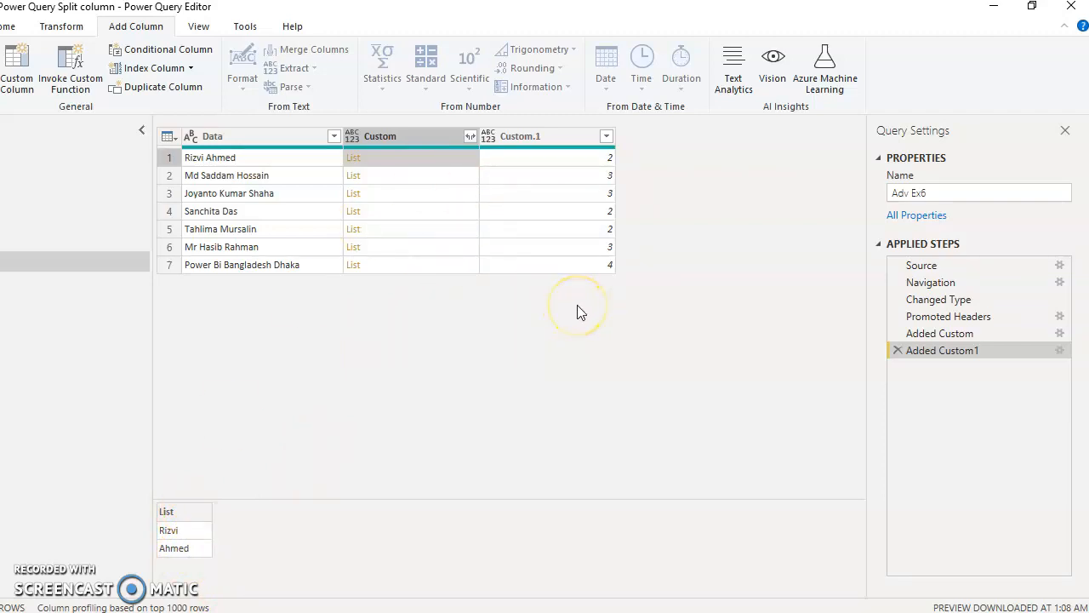
left_click(560, 138)
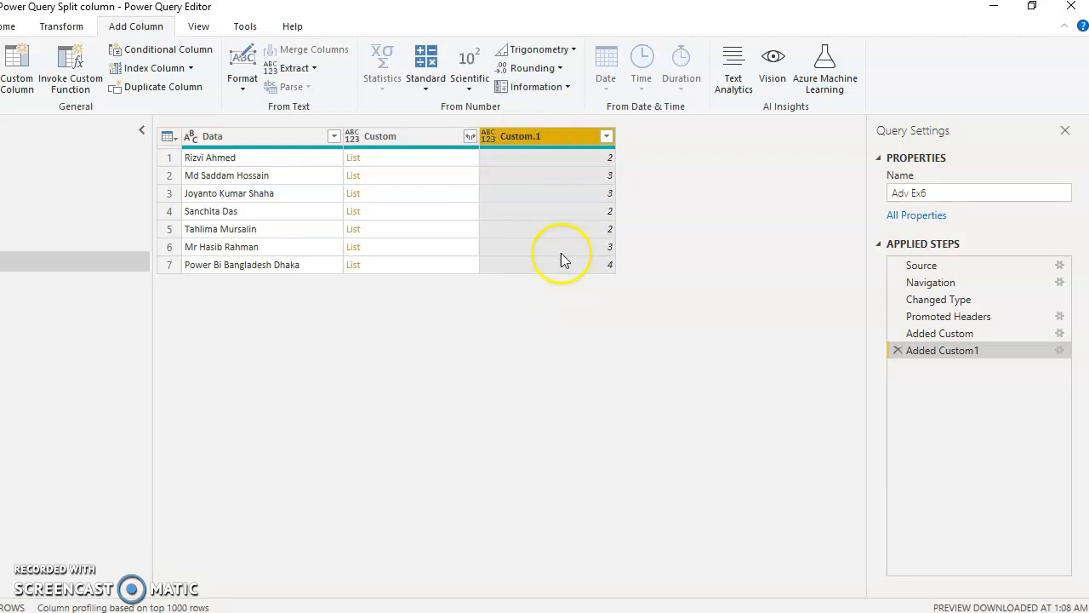
mouse_move(548, 148)
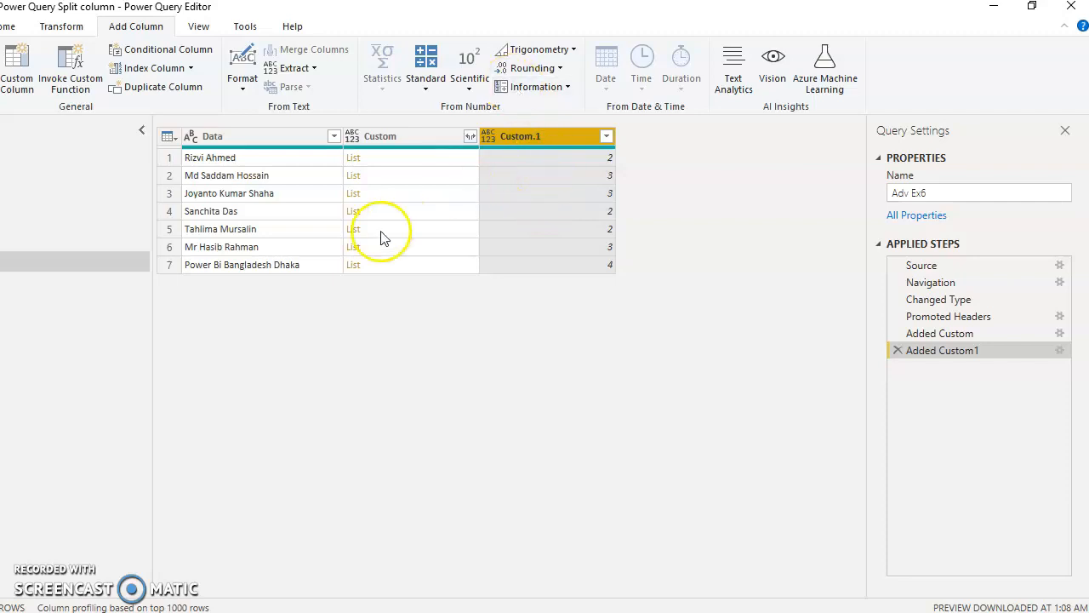
left_click(59, 26)
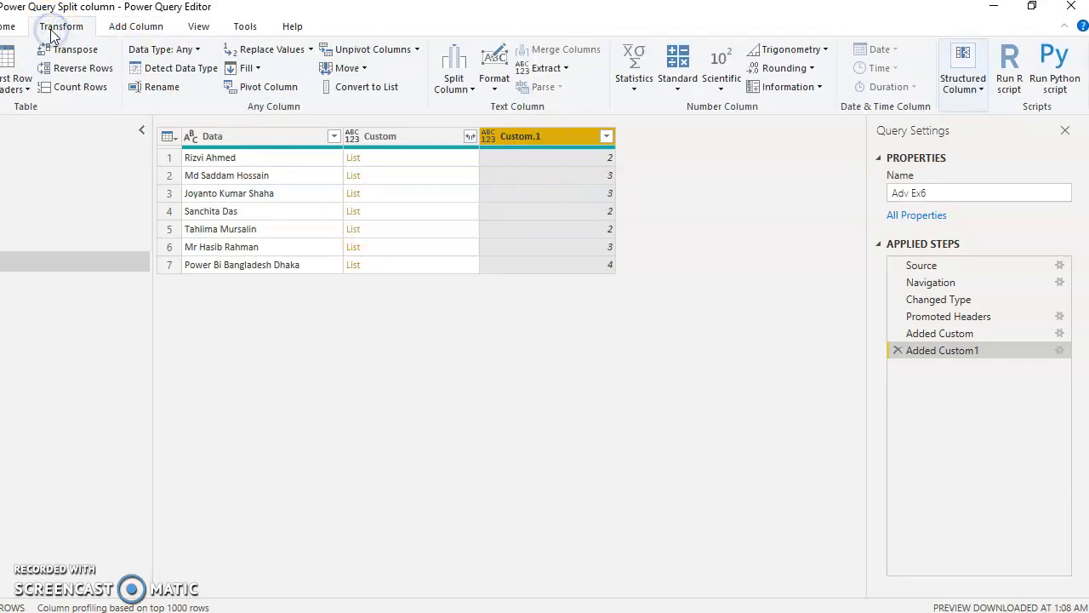
left_click(634, 82)
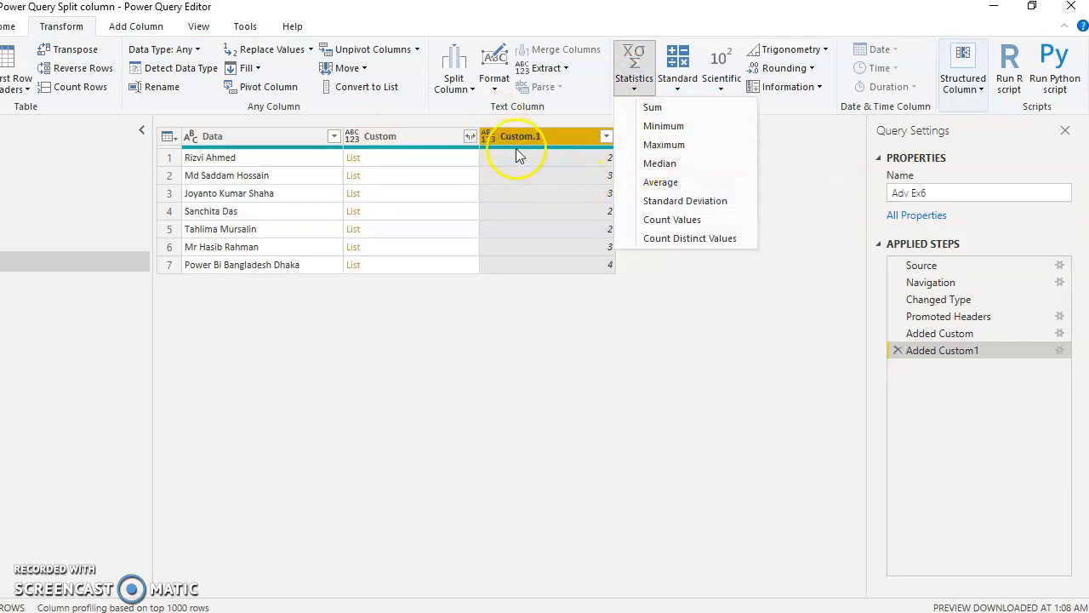
left_click(679, 145)
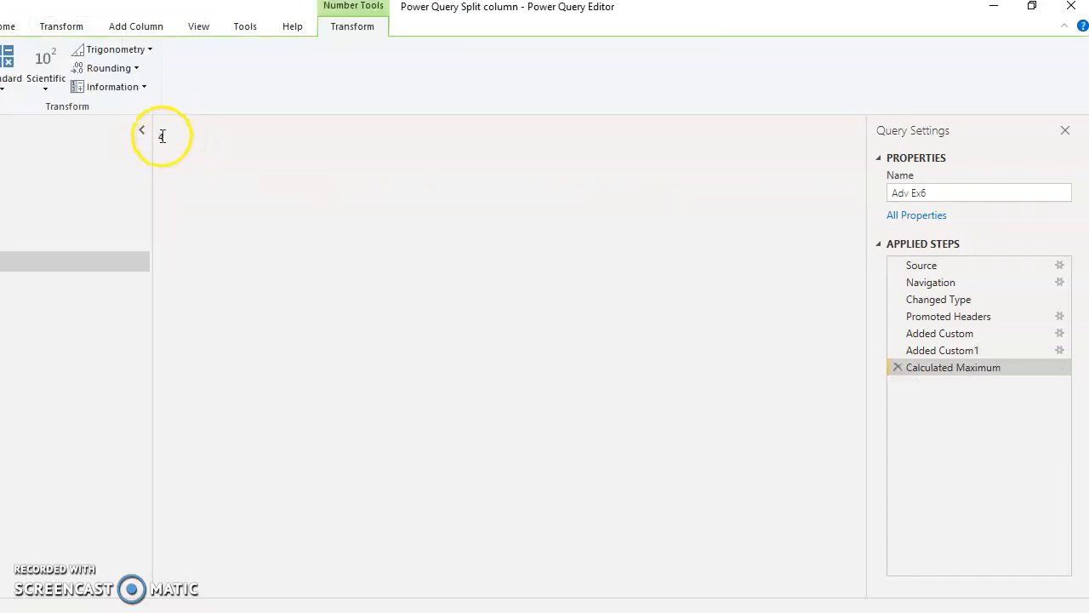
- Rename the Calculated Maximum step in the query's applied steps as Max
right_click(932, 371)
left_click(981, 397)
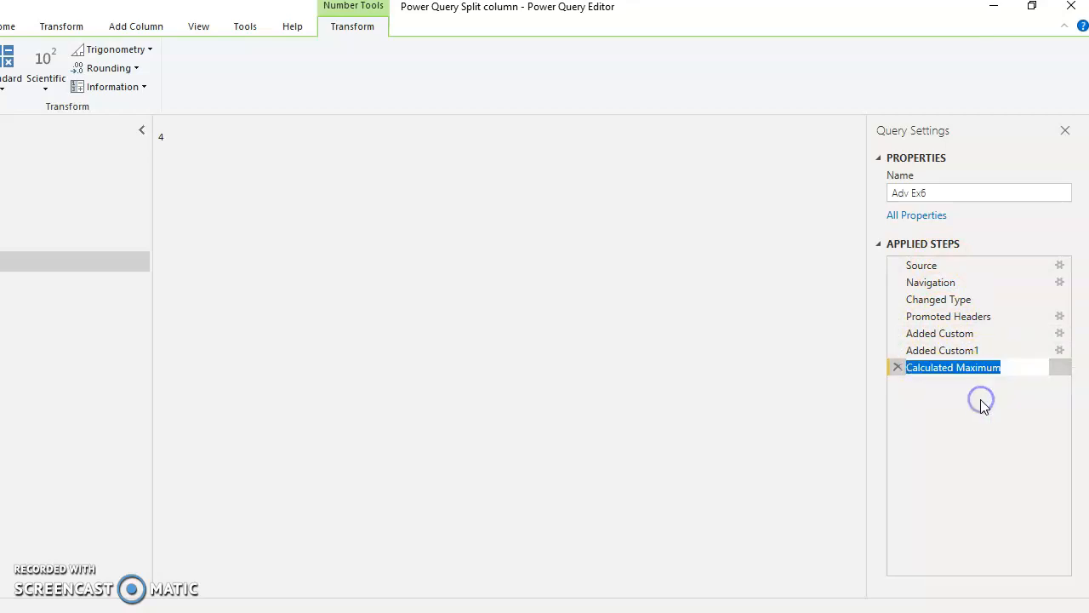
type("Max")
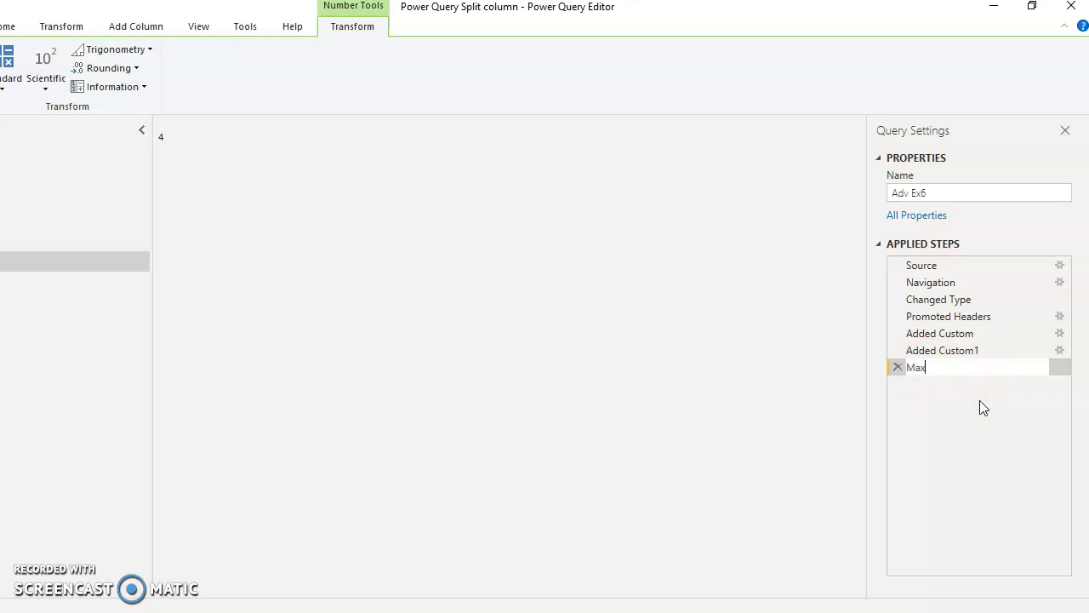
key("Return")
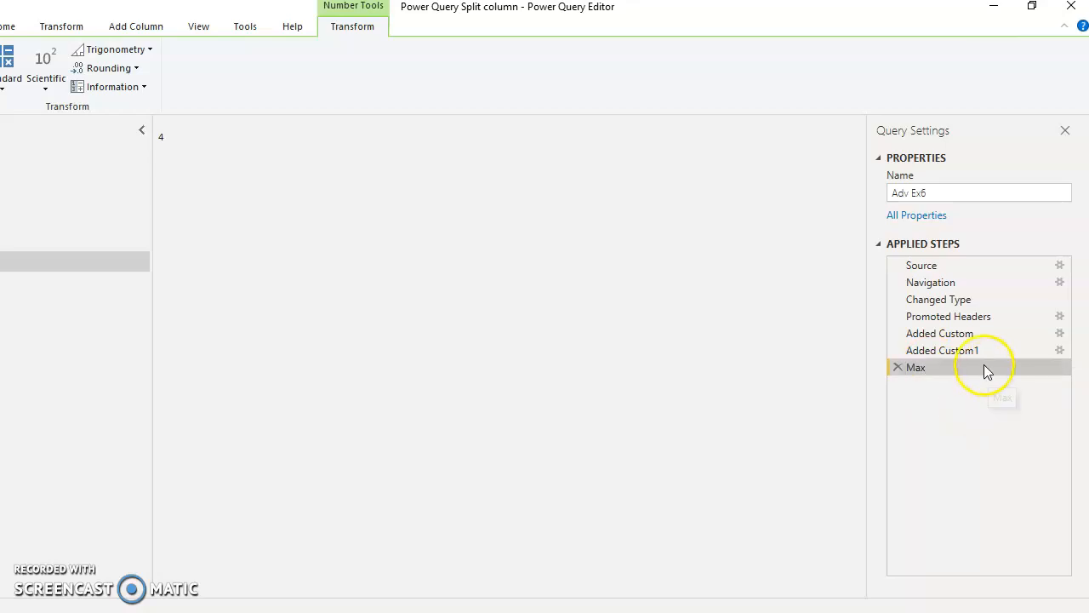
- Rename the Added Custom1 step in the query's applied steps as list count
left_click(947, 355)
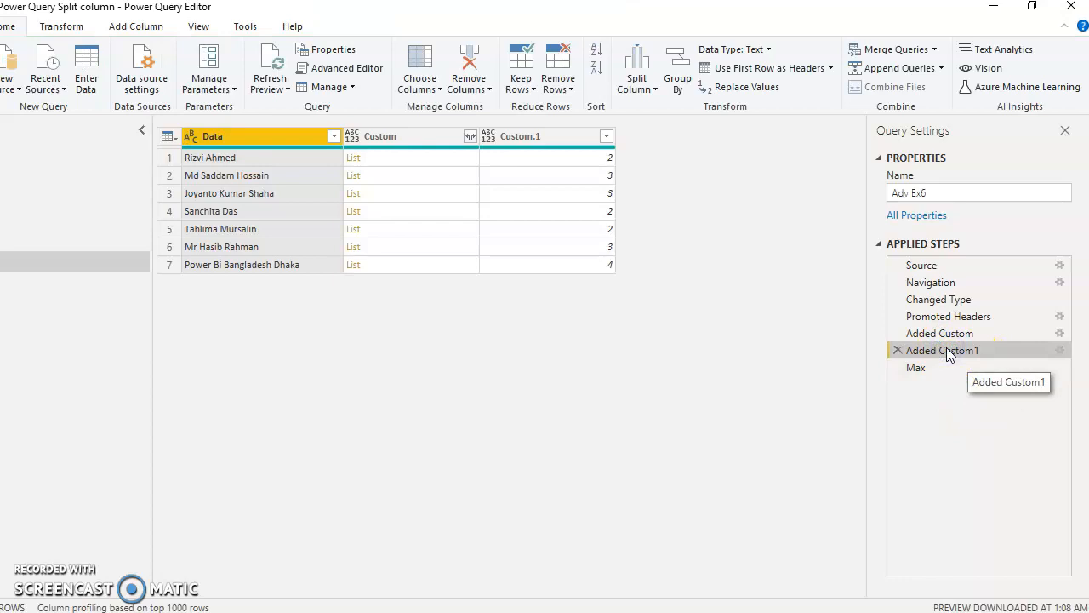
left_click(942, 352)
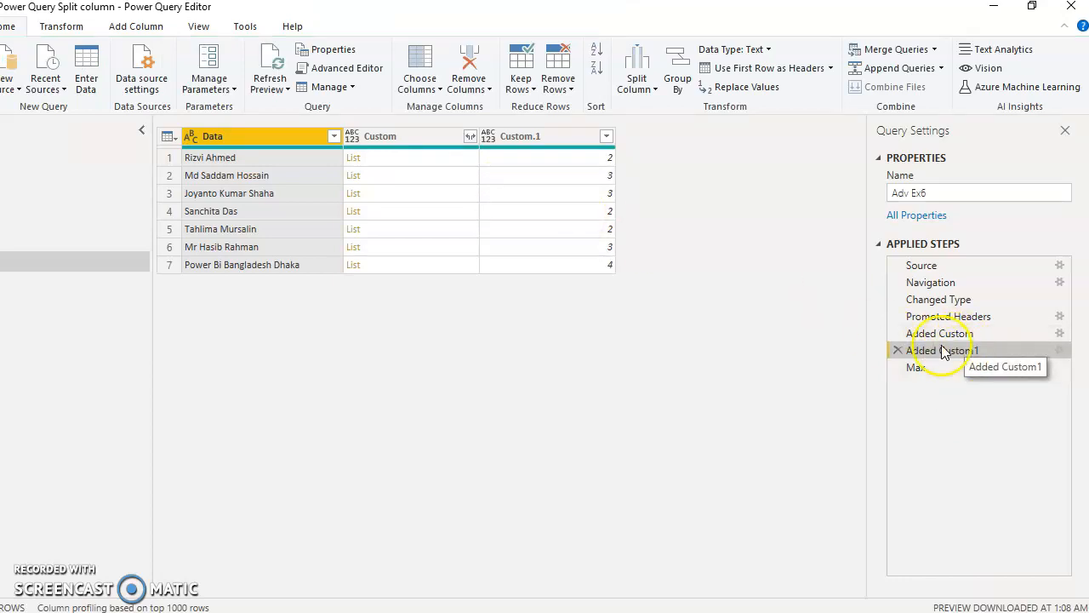
right_click(945, 355)
left_click(1001, 384)
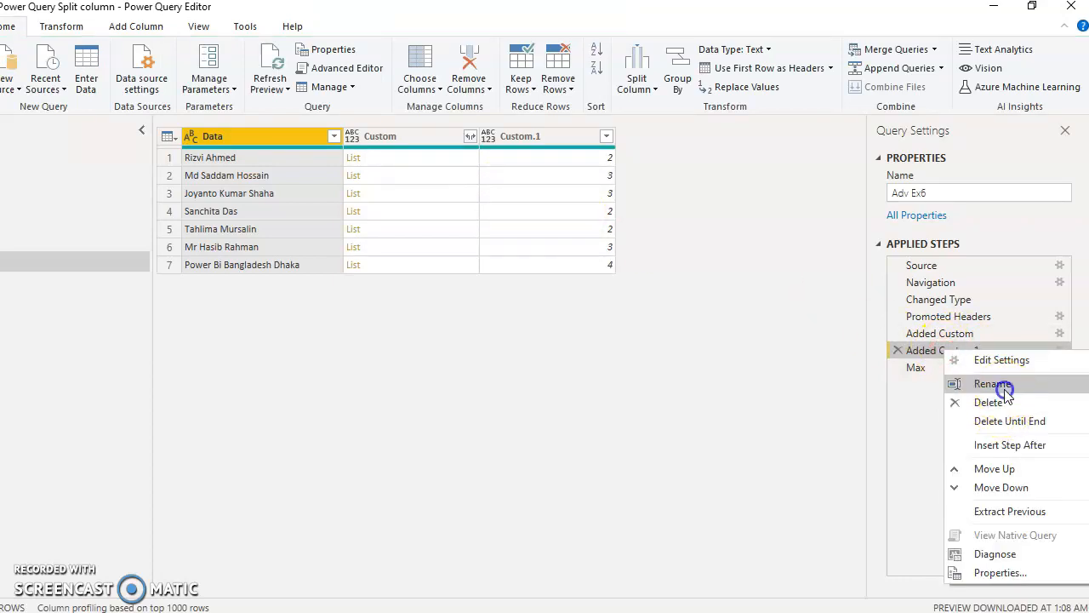
type("st")
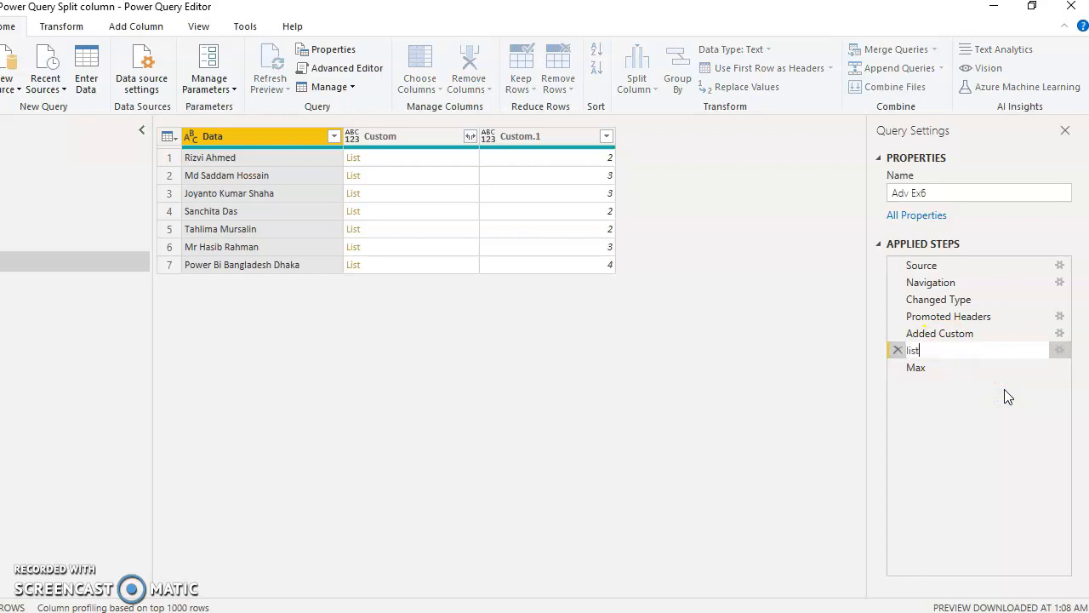
type(" count")
key("Return")
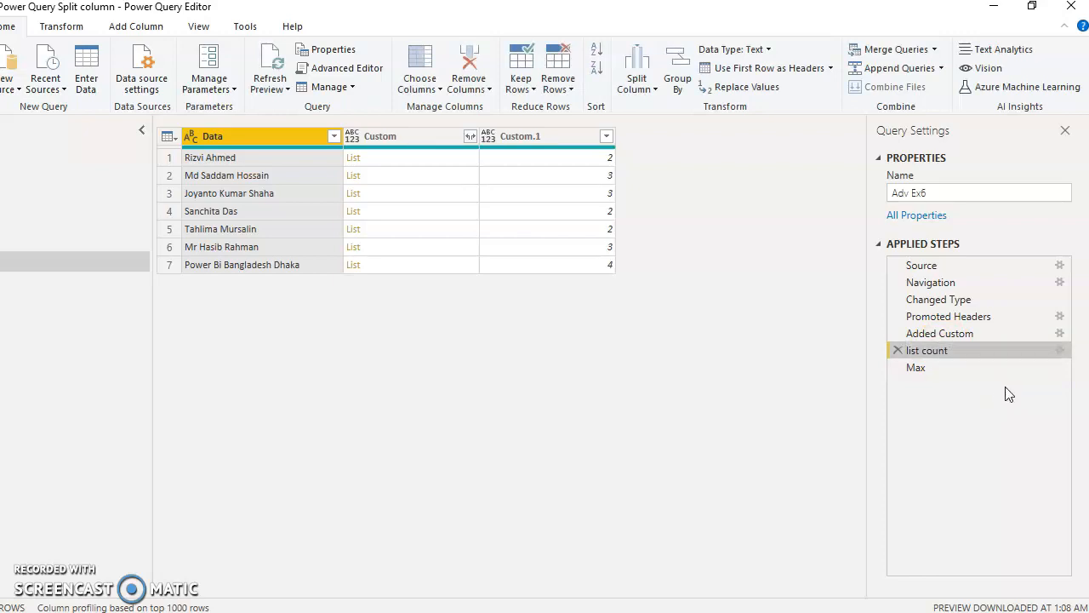
- Rename the Added Custom step in the query's applied steps as splition
left_click(967, 333)
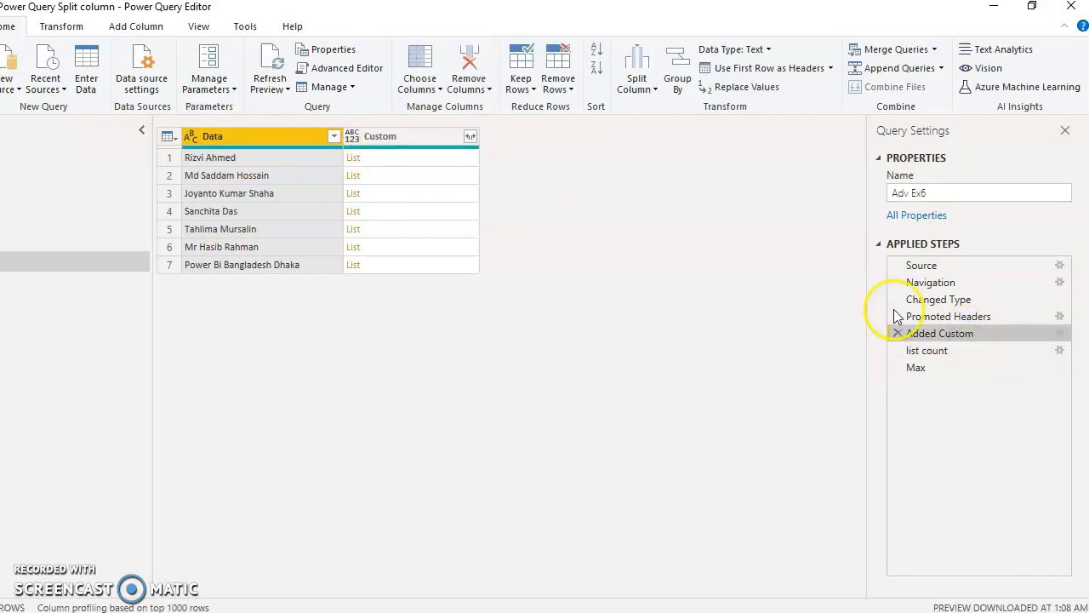
right_click(924, 335)
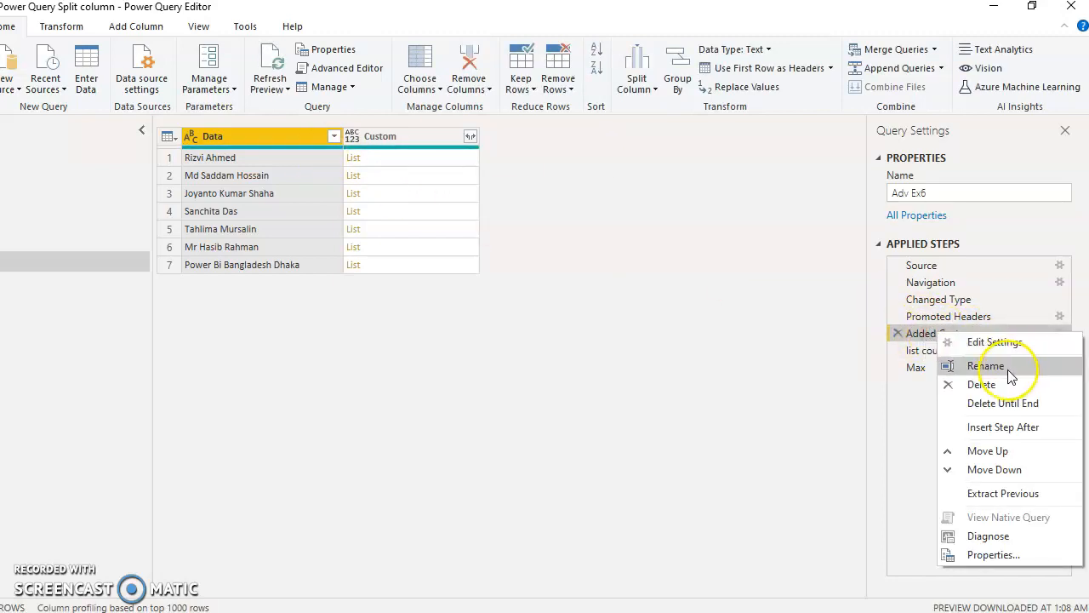
left_click(996, 366)
type("splition")
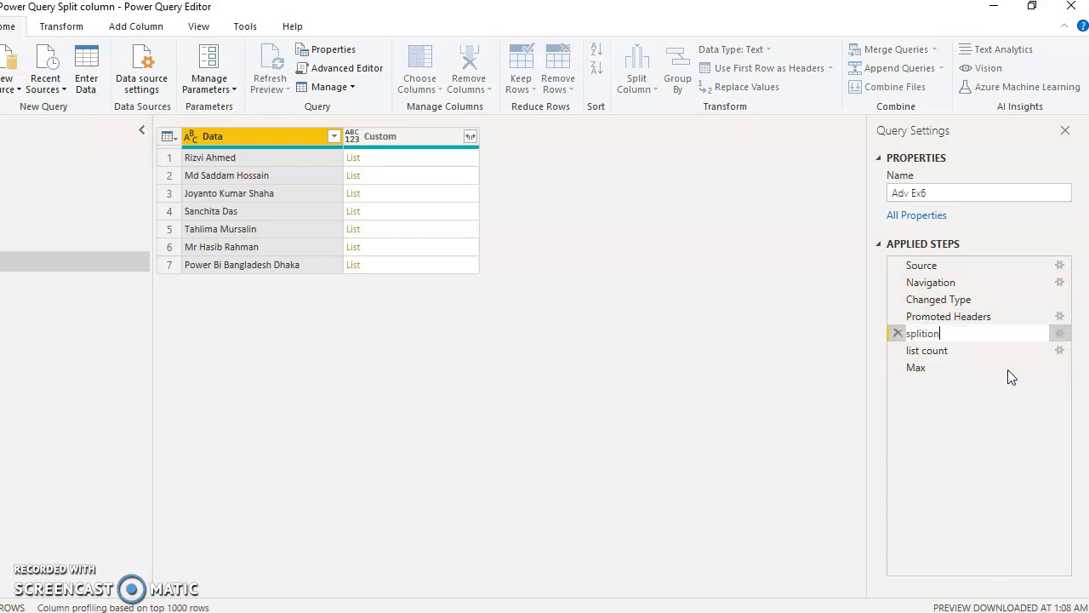
key("Return")
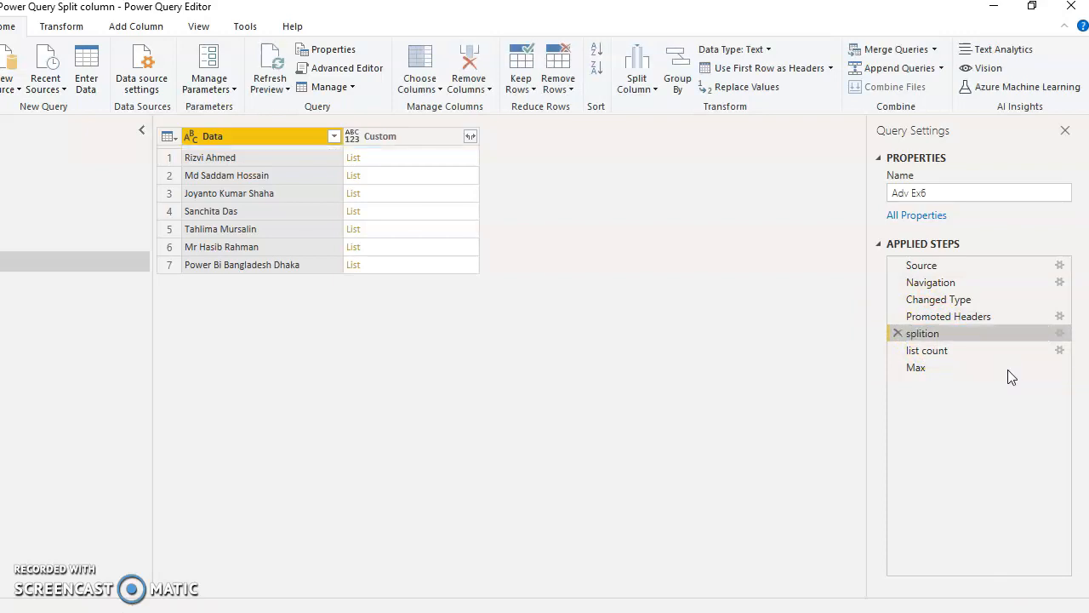
- Compare the outputs of the Max and splition steps, ending on the Max step
left_click(928, 368)
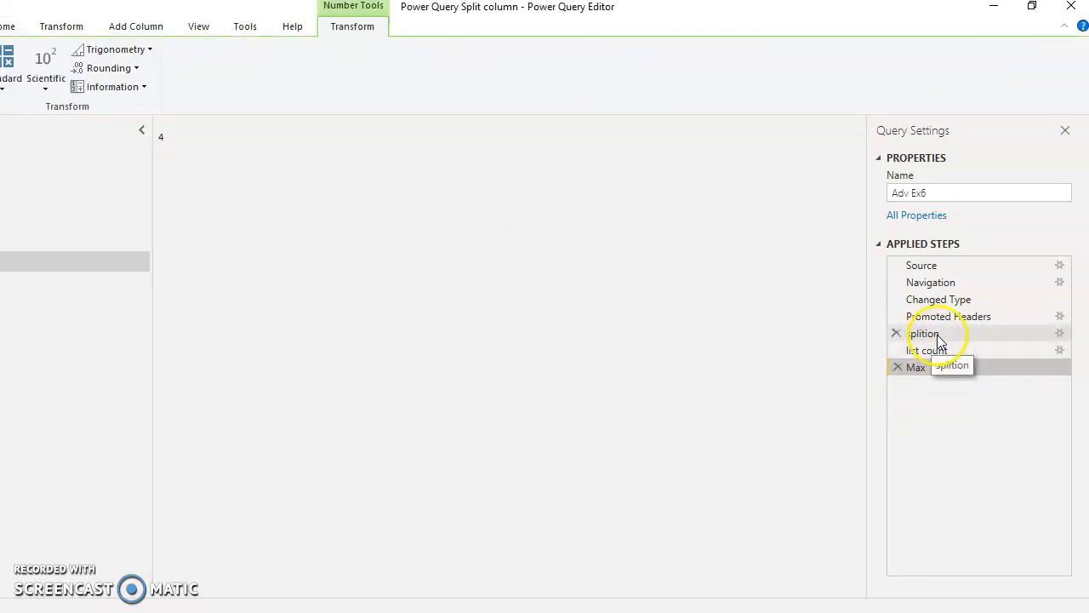
left_click(940, 334)
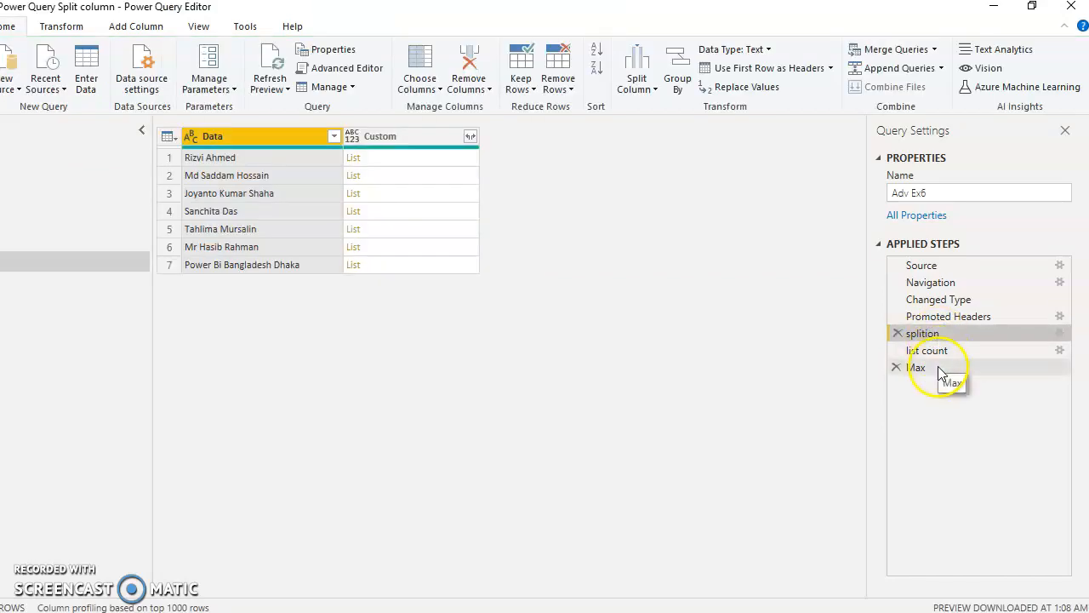
left_click(940, 371)
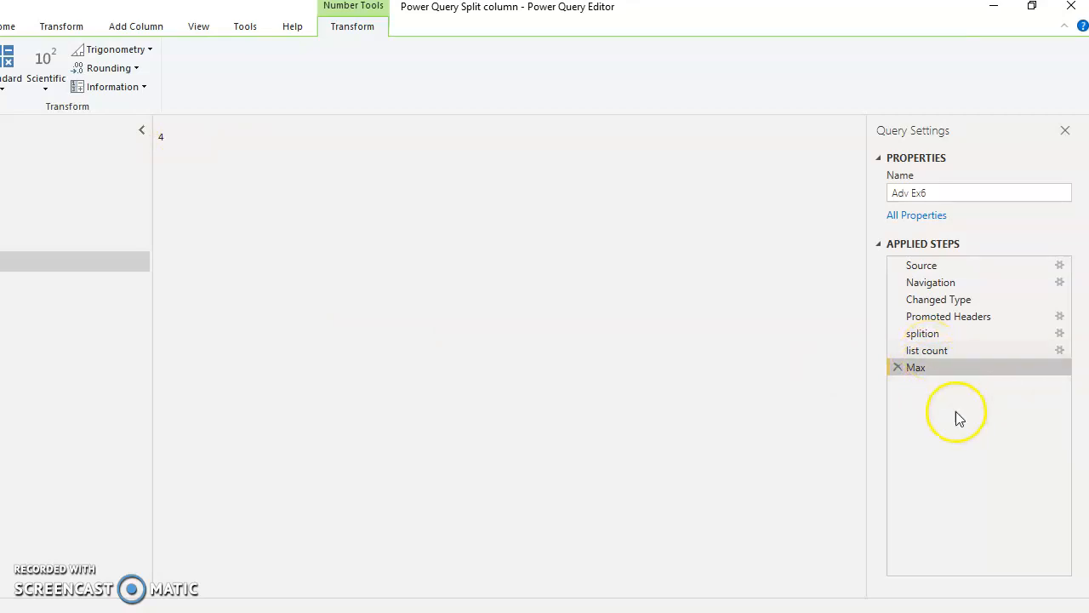
- Open the Adv Ex6 query in the Advanced Editor and examine its step formulas, the Max line and the final output expression
left_click(60, 27)
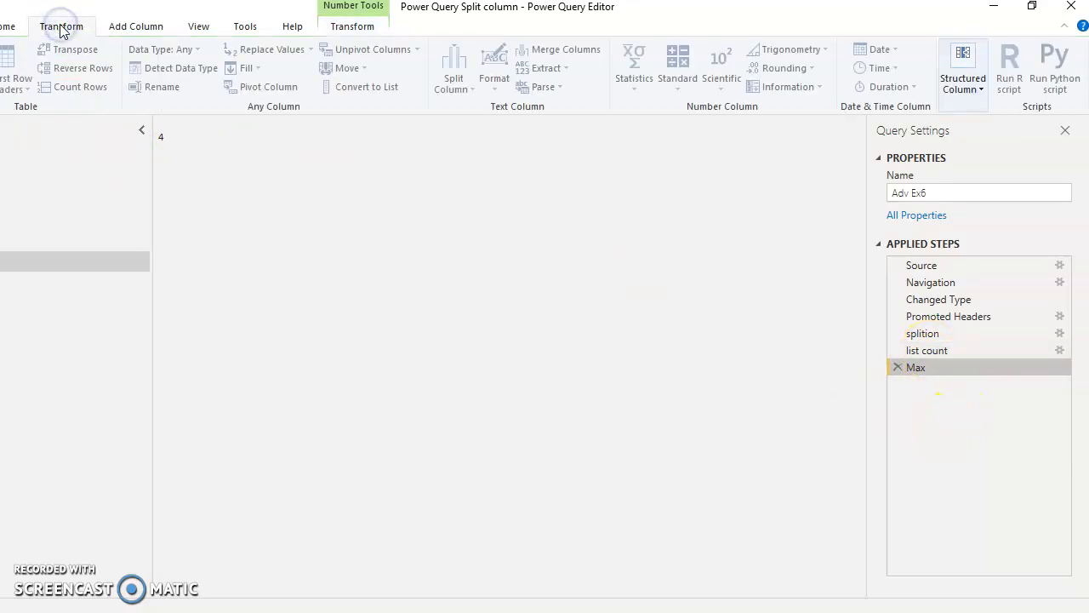
left_click(9, 28)
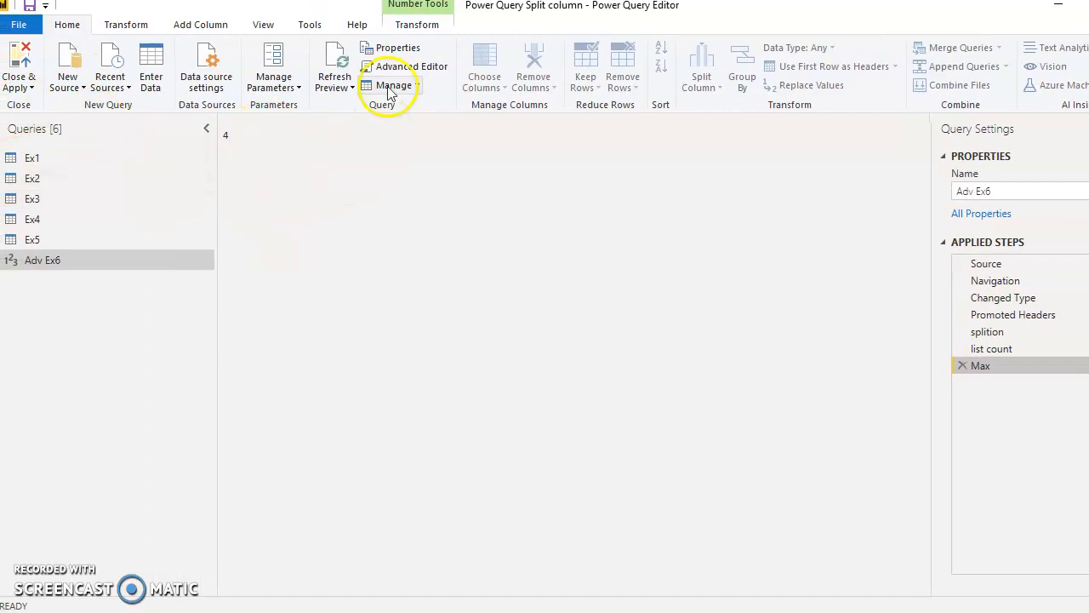
left_click(409, 68)
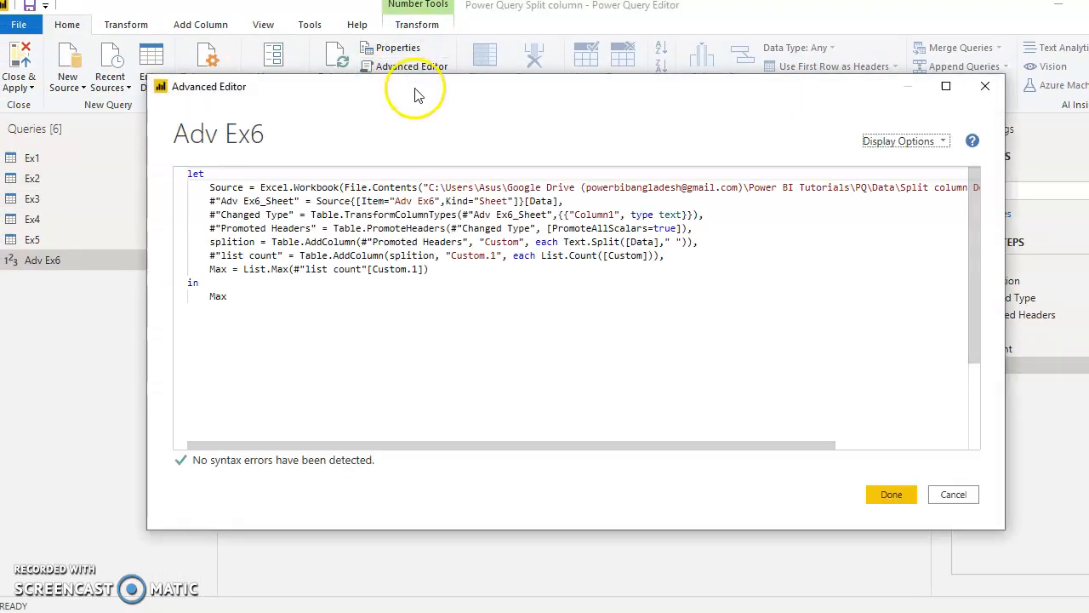
left_click_drag(908, 302, 746, 313)
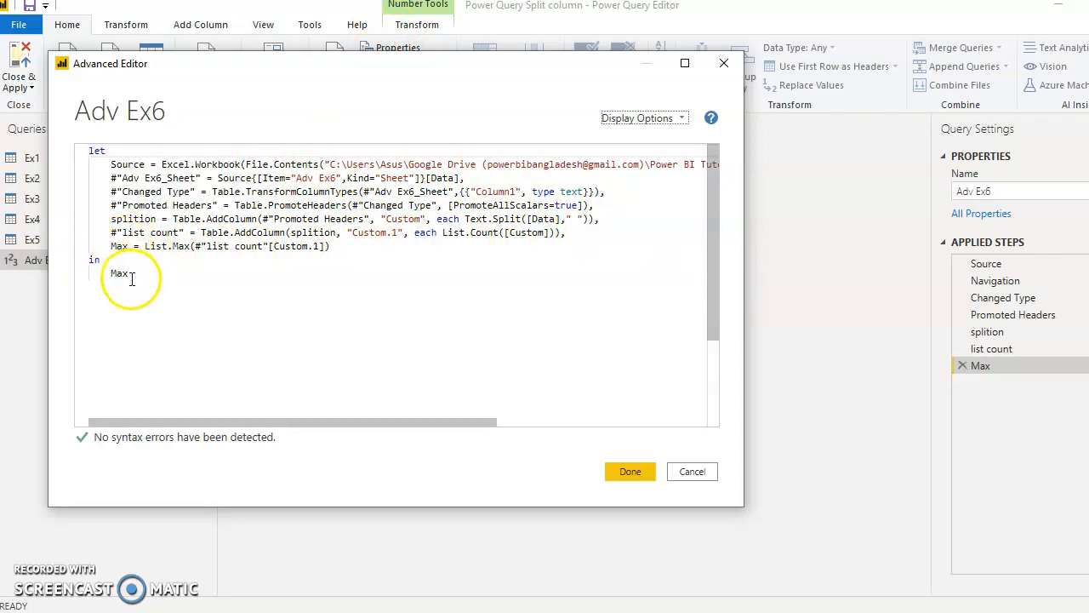
left_click_drag(130, 275, 85, 248)
left_click(107, 271)
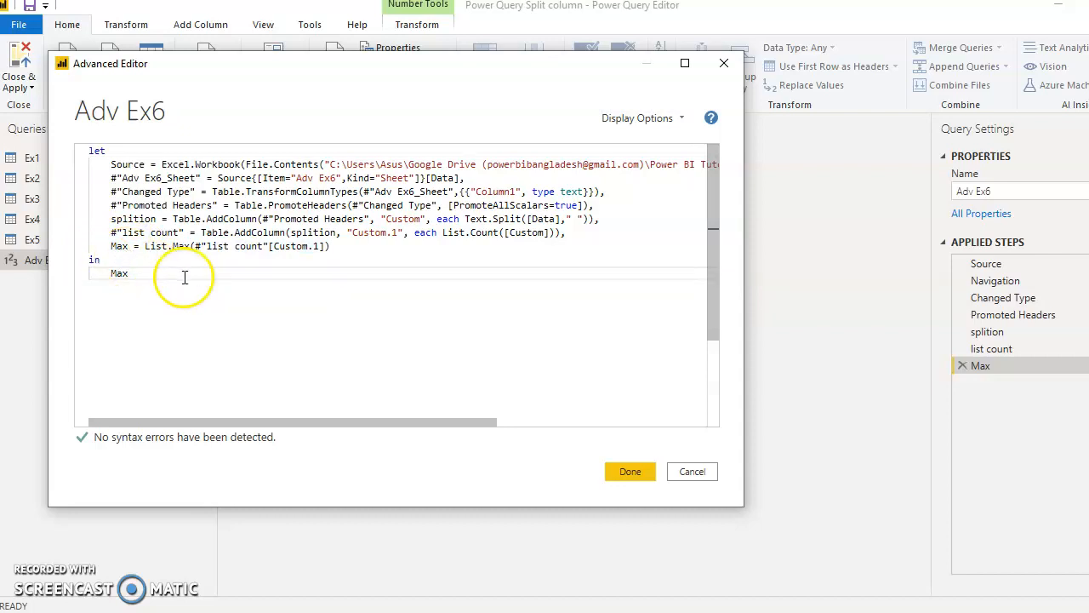
left_click_drag(106, 246, 335, 246)
left_click(570, 234)
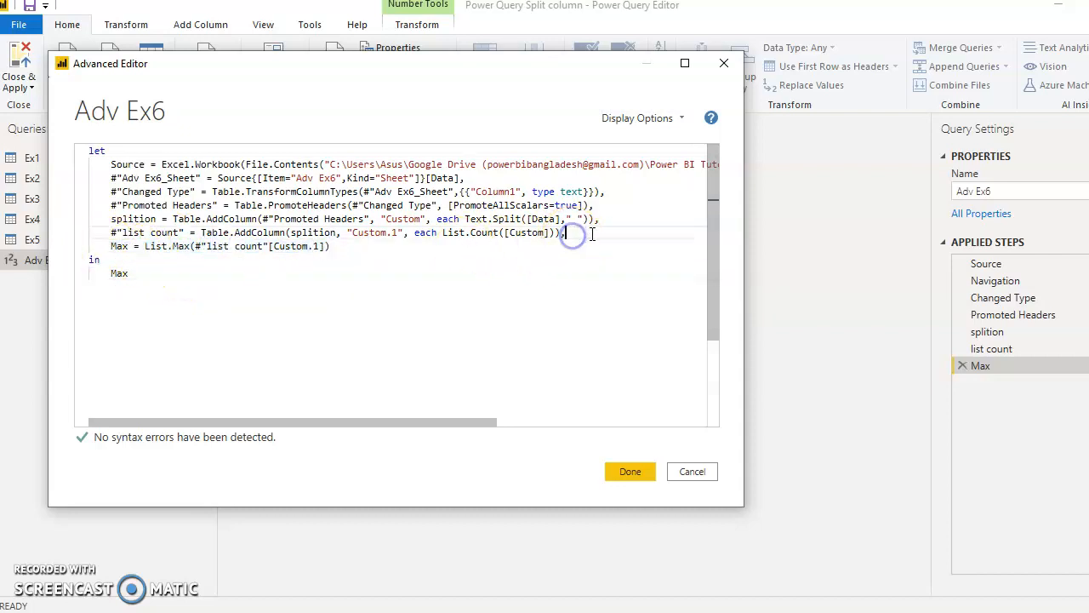
left_click_drag(581, 237, 437, 175)
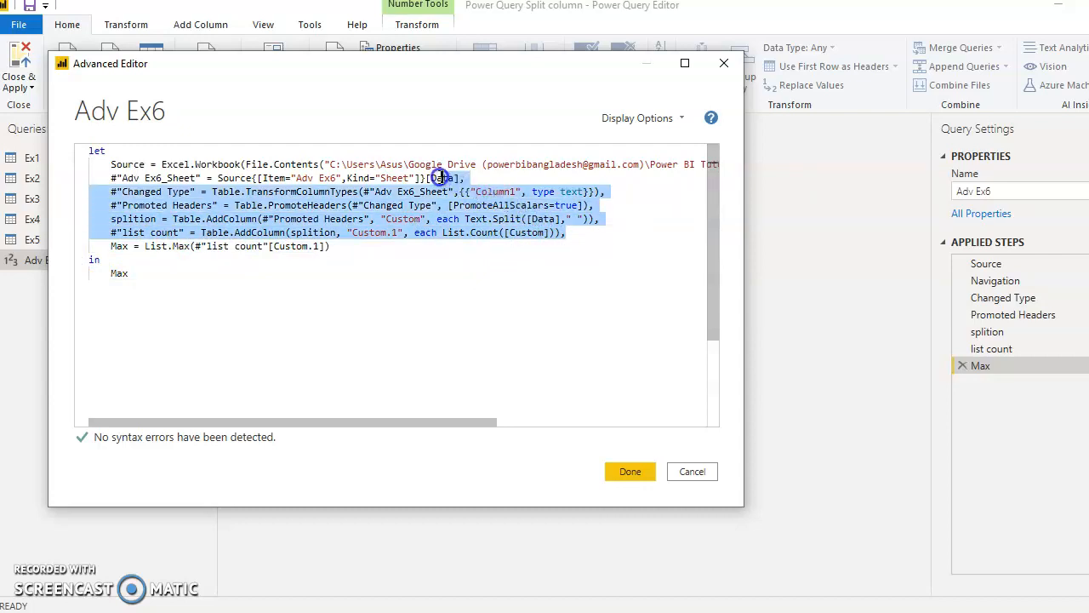
left_click(385, 252)
left_click(389, 247)
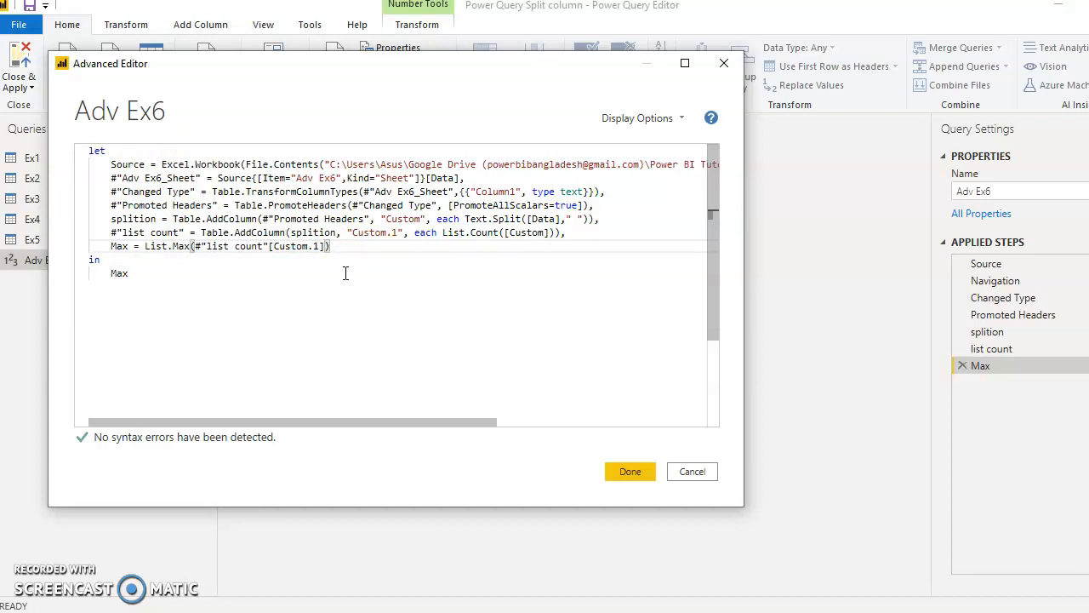
- Try adding a new line reading "Go to Src" in quotation marks below the Max line of the query code
key("Return")
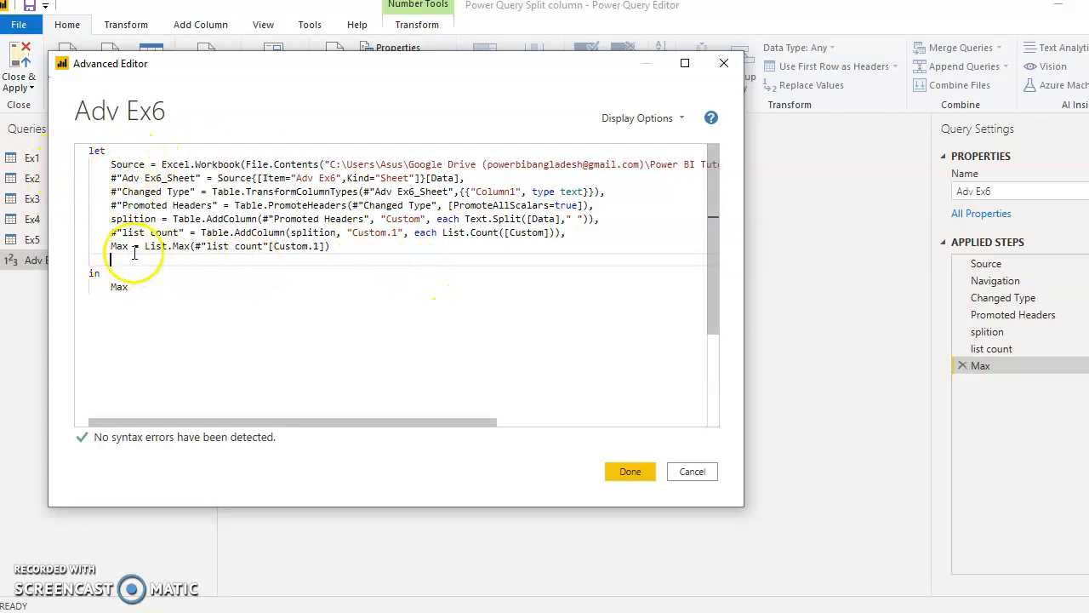
left_click_drag(109, 246, 317, 248)
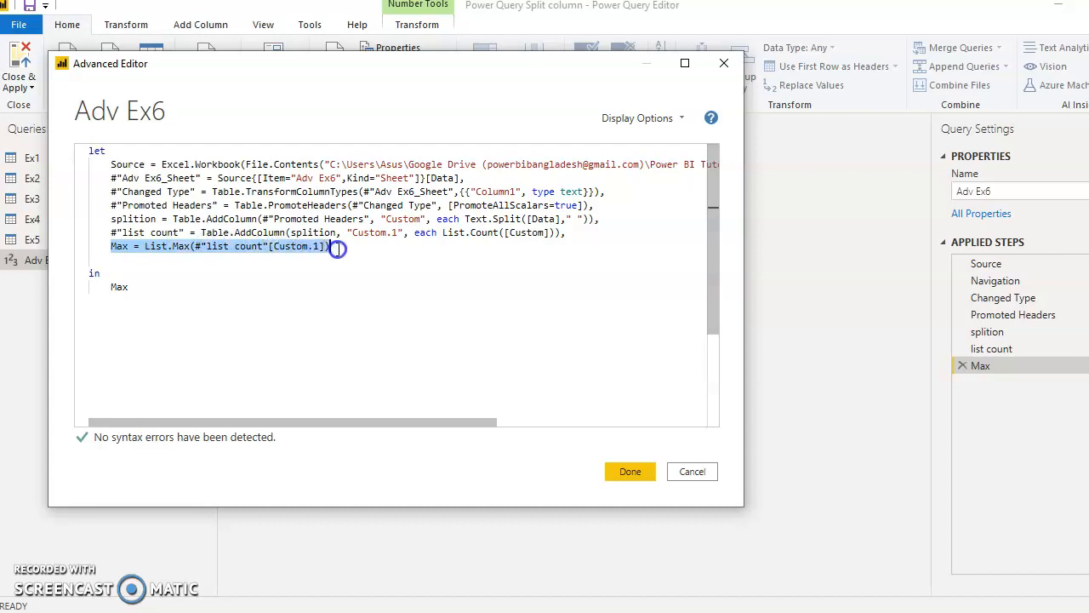
left_click(122, 260)
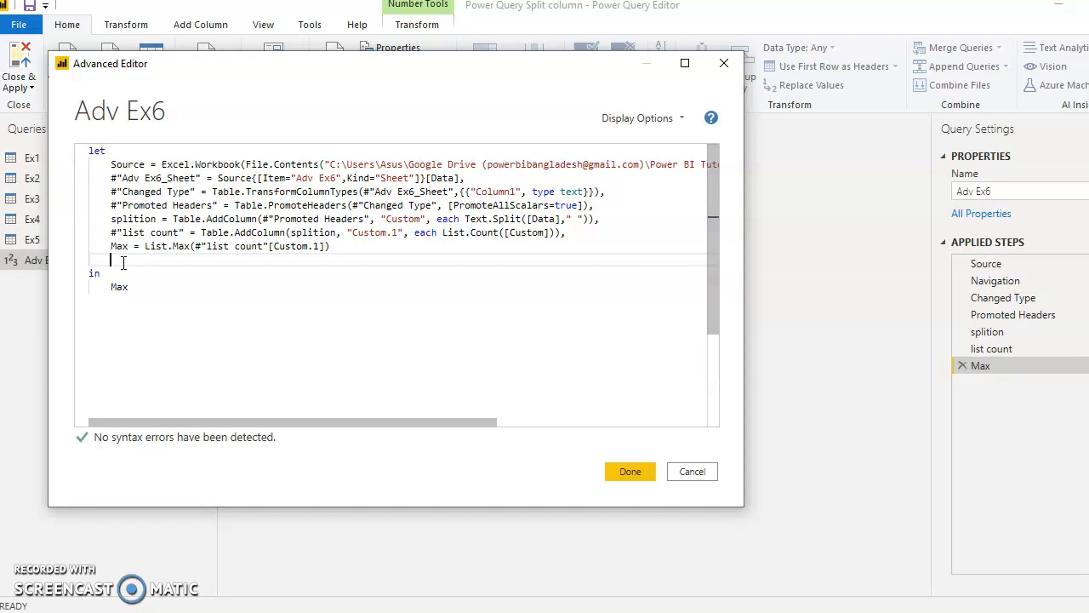
type("Go")
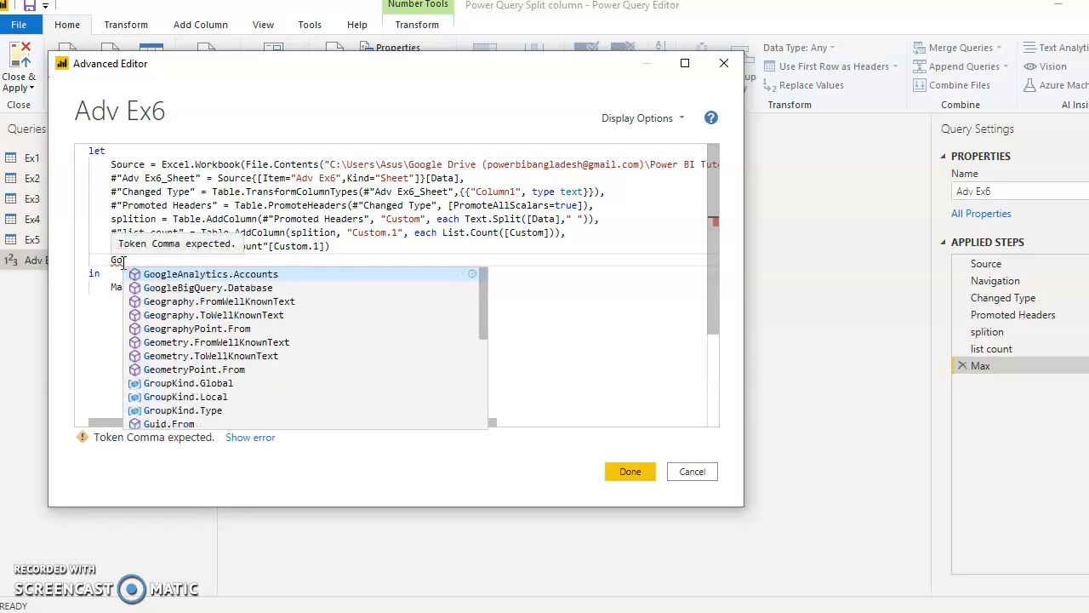
type(" to ")
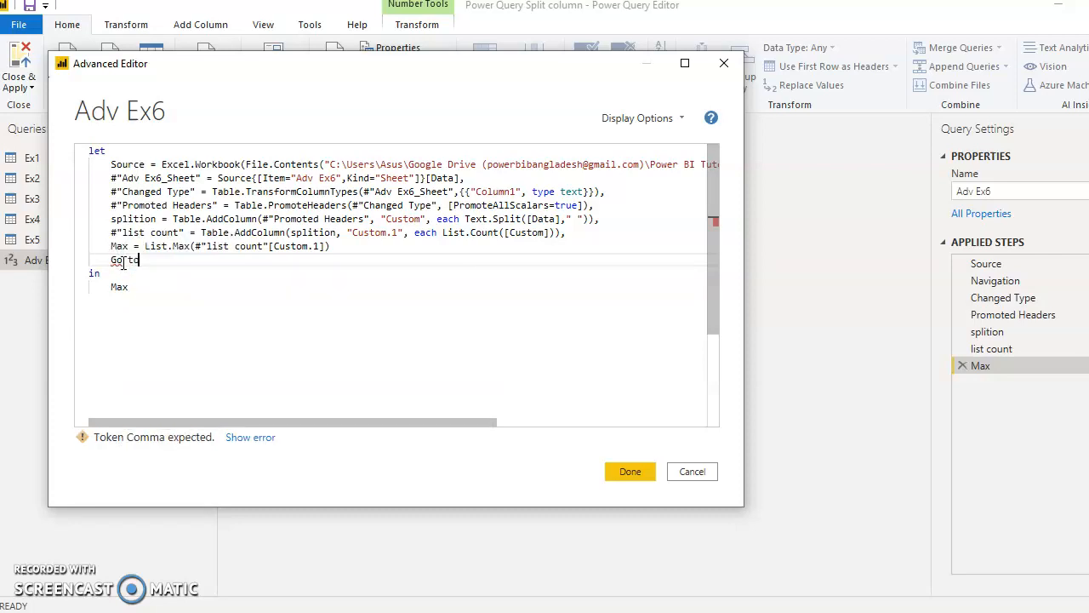
type("Srcr")
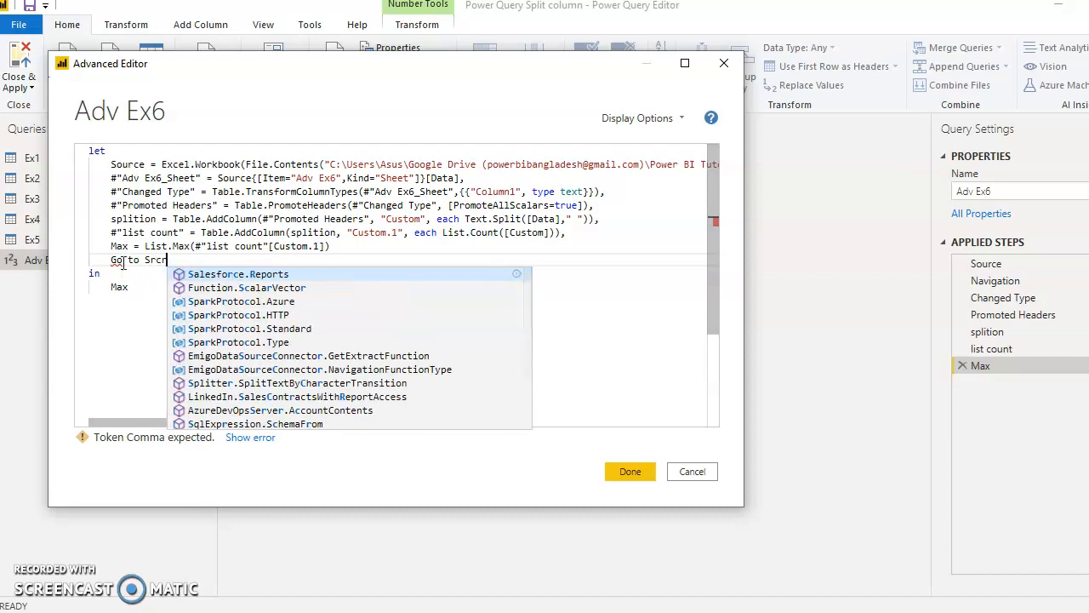
key("BackSpace")
key("BackSpace")
type("c\"")
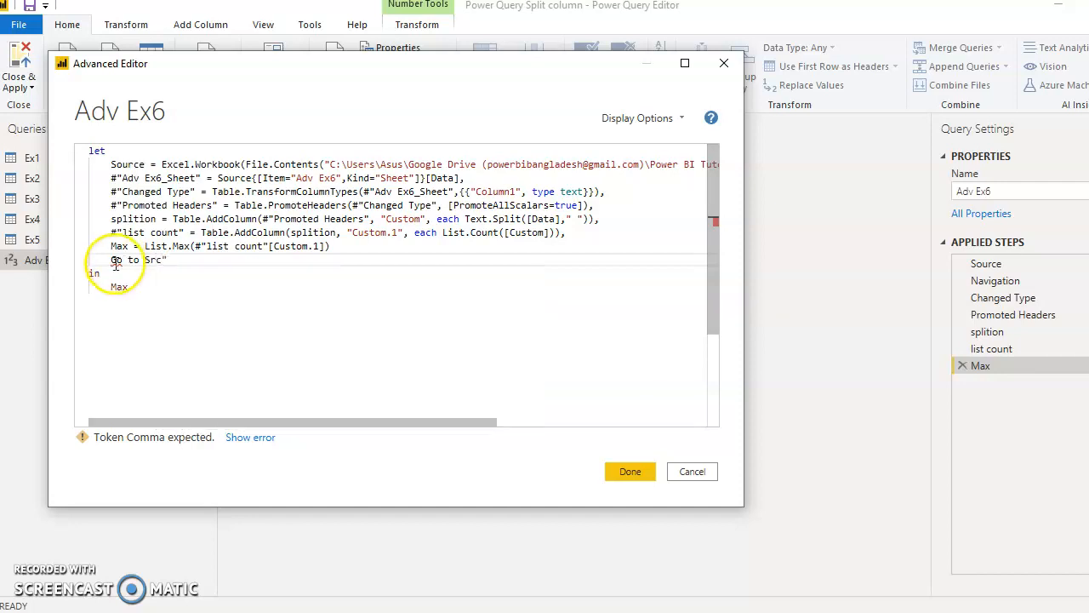
left_click(112, 261)
type("\"")
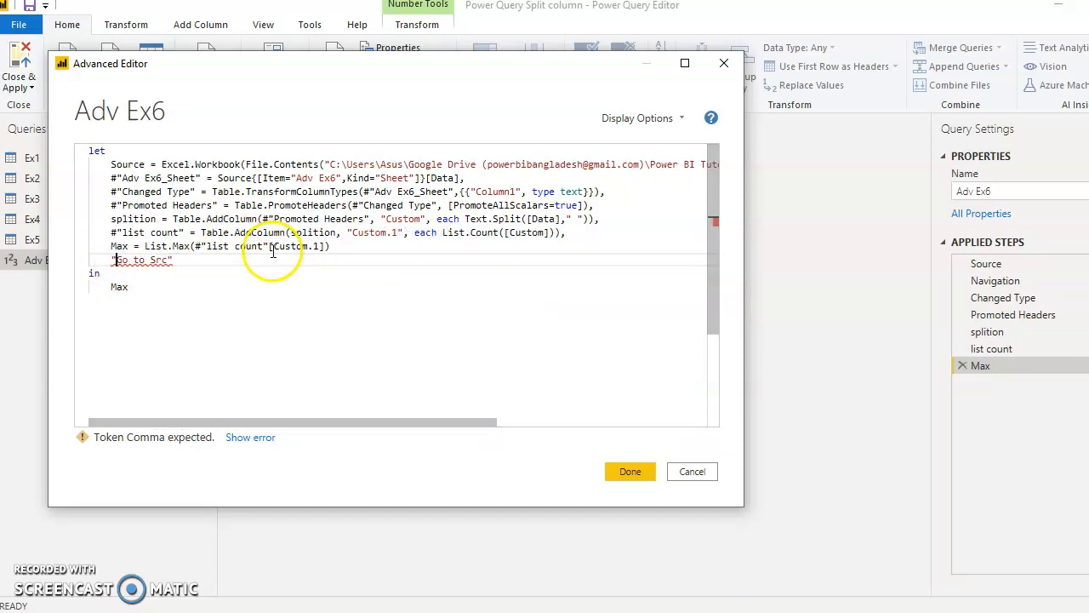
- Delete the "Go to Src" line and close the Advanced Editor, discarding the query changes
double_click(128, 164)
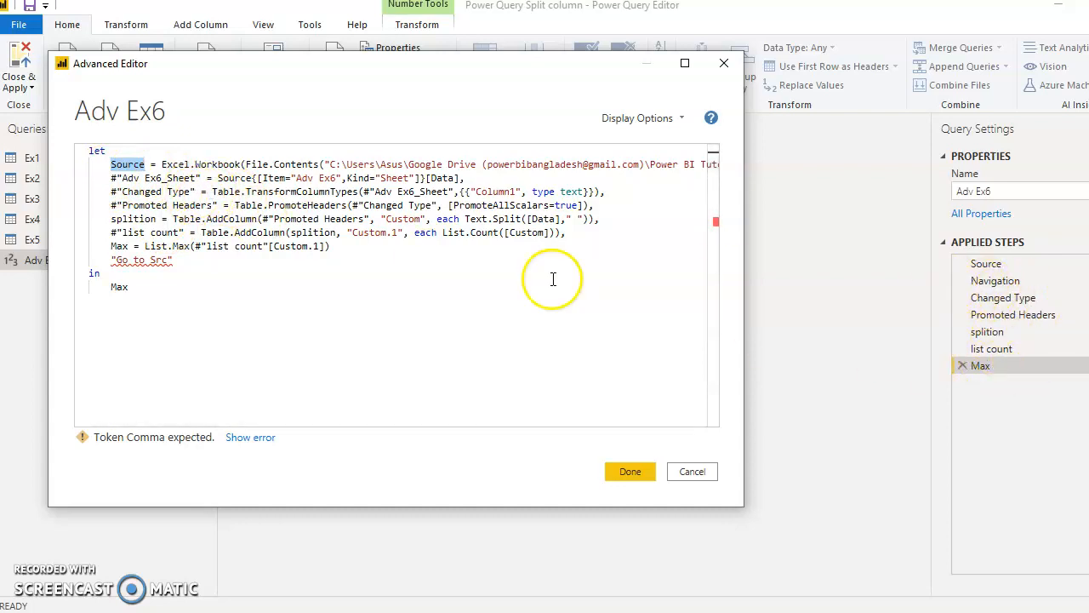
left_click_drag(175, 259, 68, 260)
key("ctrl+c")
key("Delete")
left_click(693, 473)
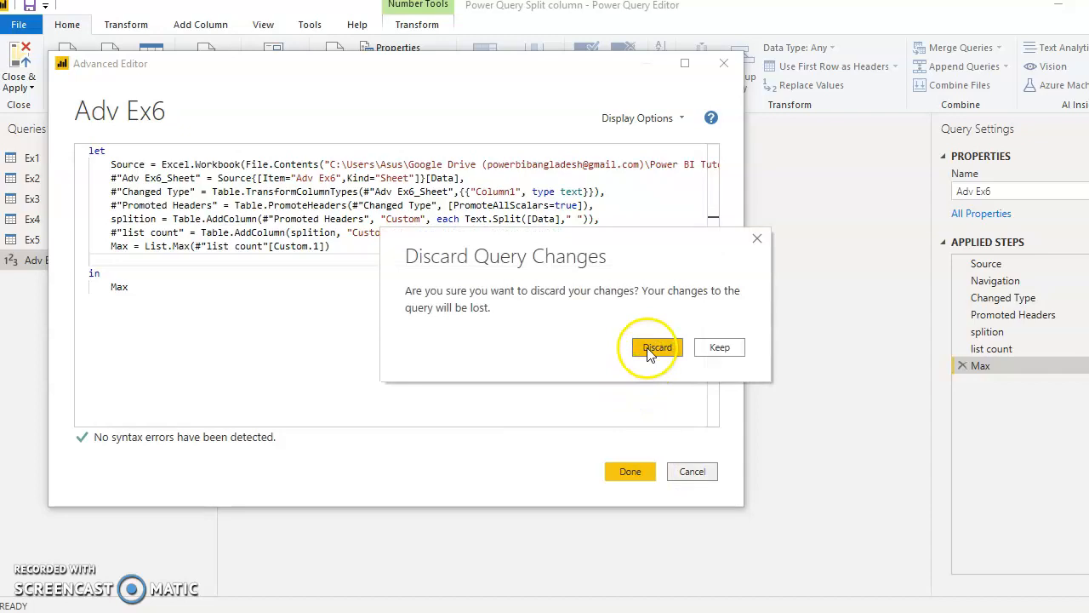
left_click(655, 348)
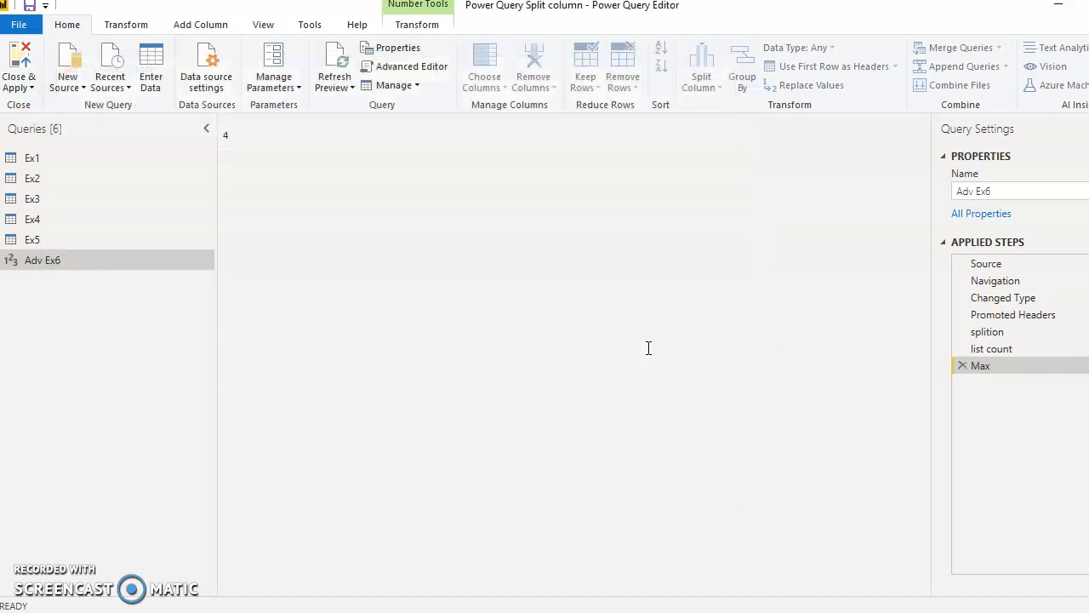
- Rename the Changed Type step of the Adv Ex6 query to "Src fnl"
left_click(1003, 298)
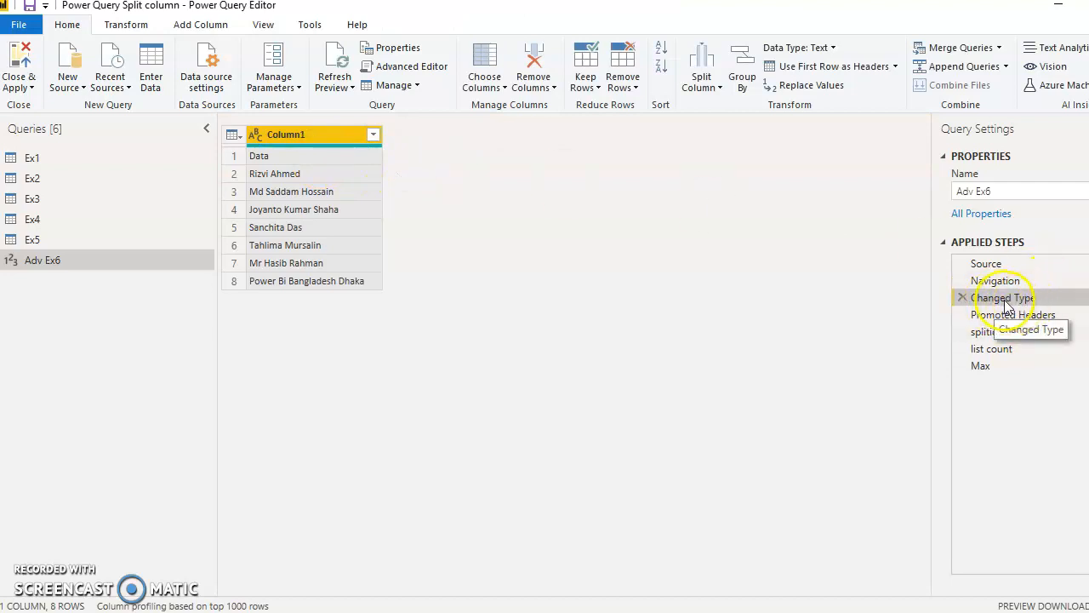
right_click(988, 300)
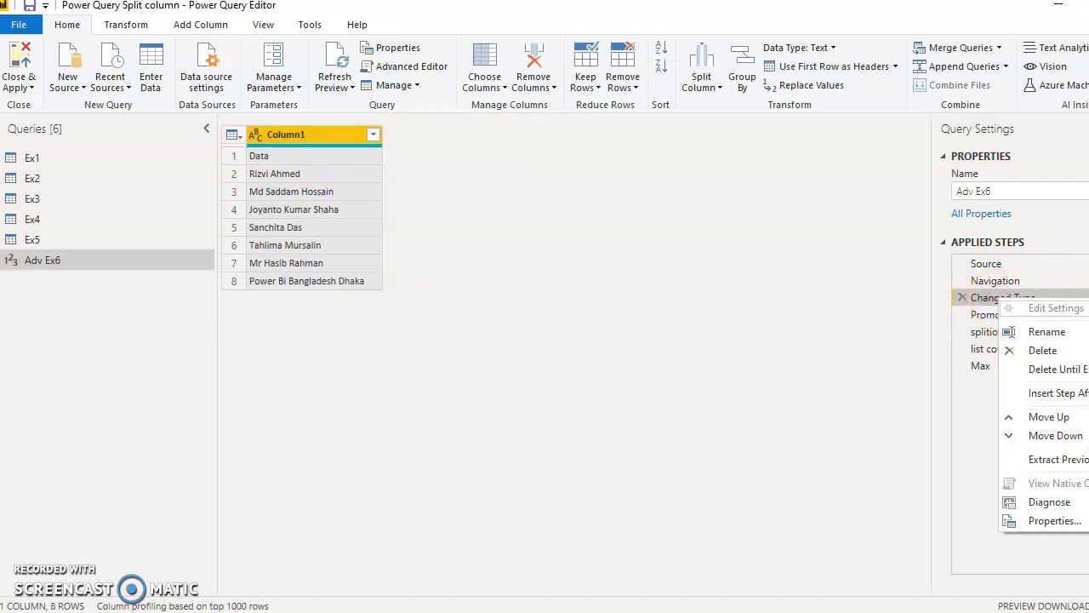
left_click(1046, 332)
left_click(1010, 296)
left_click_drag(1036, 296, 976, 295)
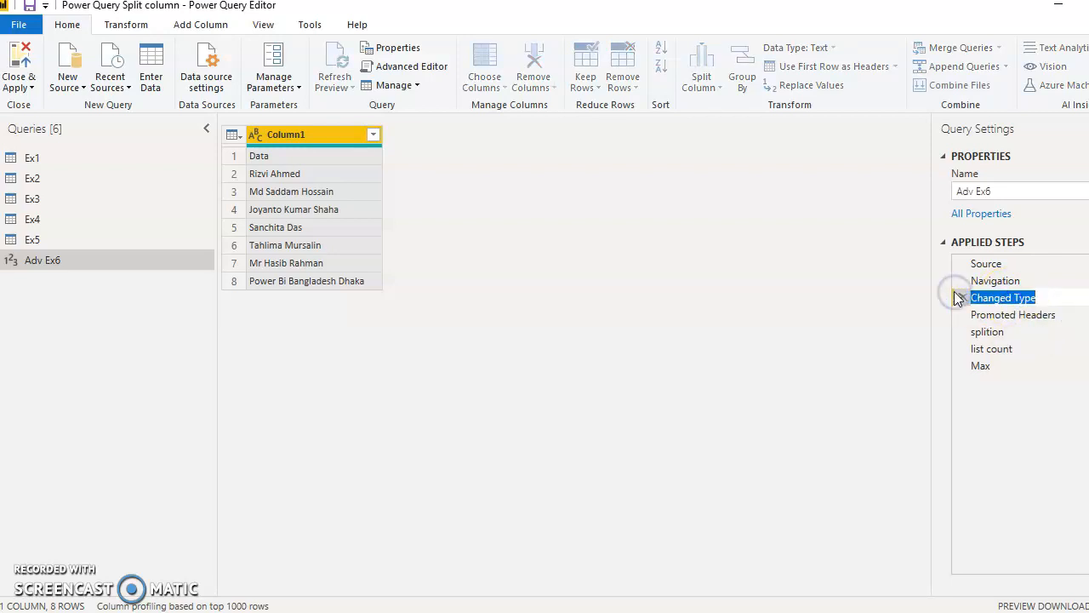
type("S")
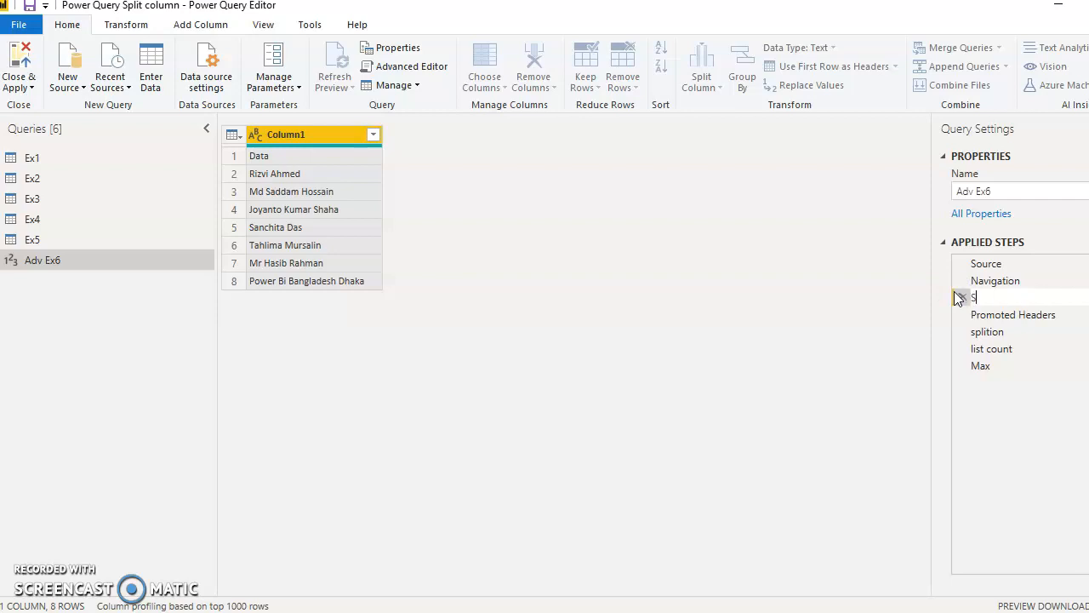
type("rc fnl")
key("Return")
- Compare the outputs of the Max and Src fnl steps, ending on Src fnl
left_click(987, 298)
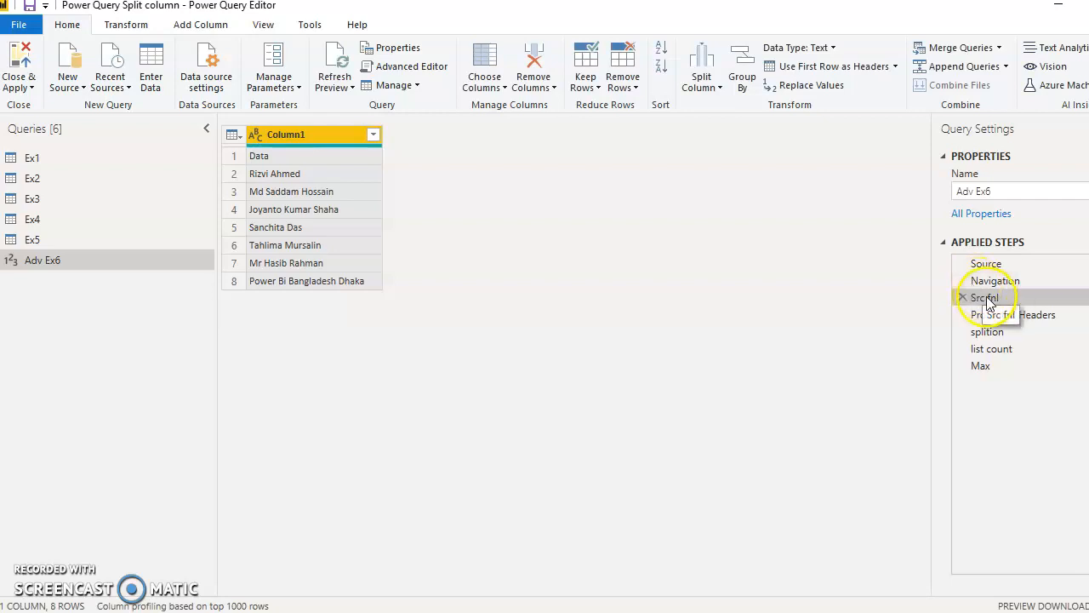
left_click(983, 366)
left_click(989, 298)
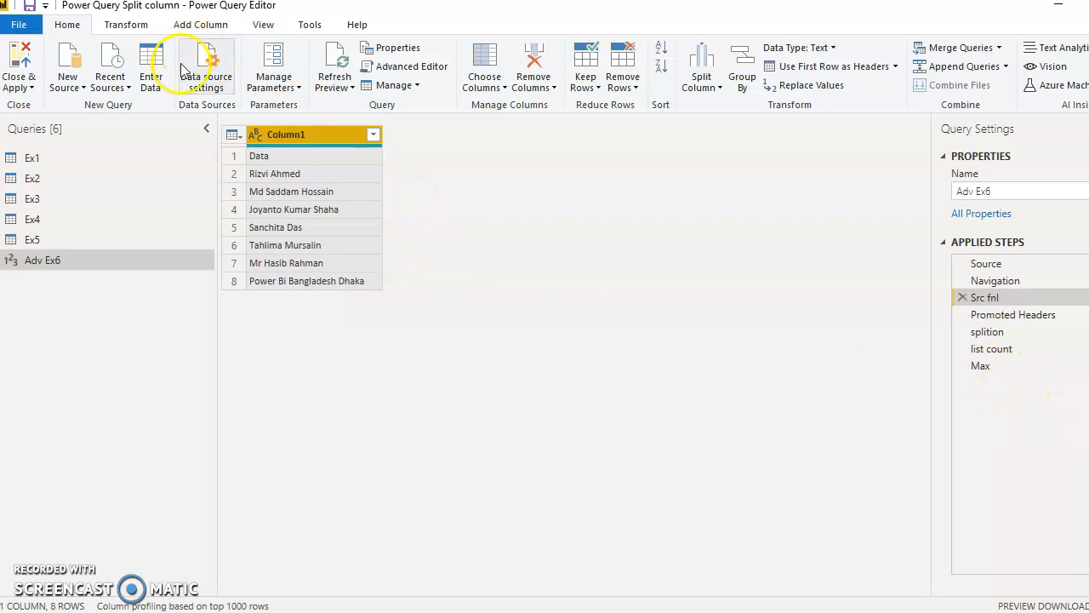
- Add a line reading "Go to Src"=#"Src fnl" below the Max line in the Advanced Editor
left_click(405, 68)
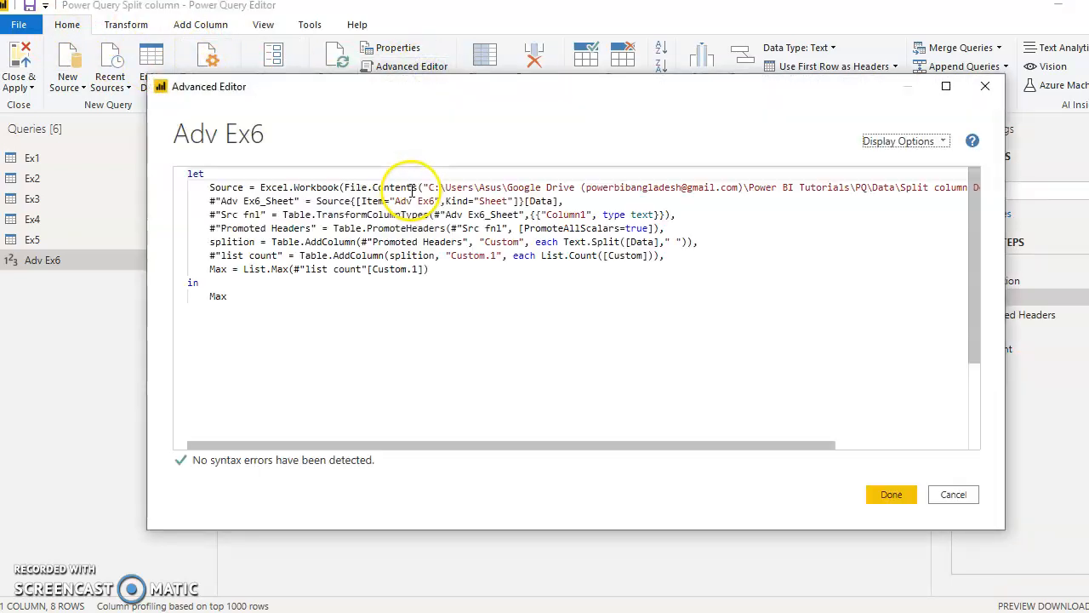
left_click(467, 272)
key("Return")
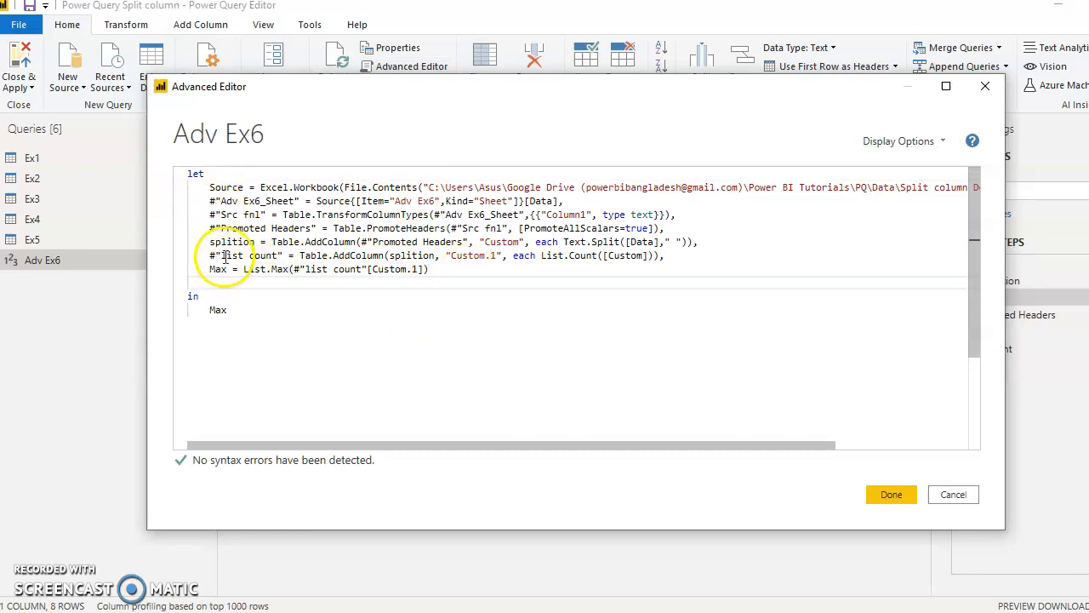
key("ctrl+v")
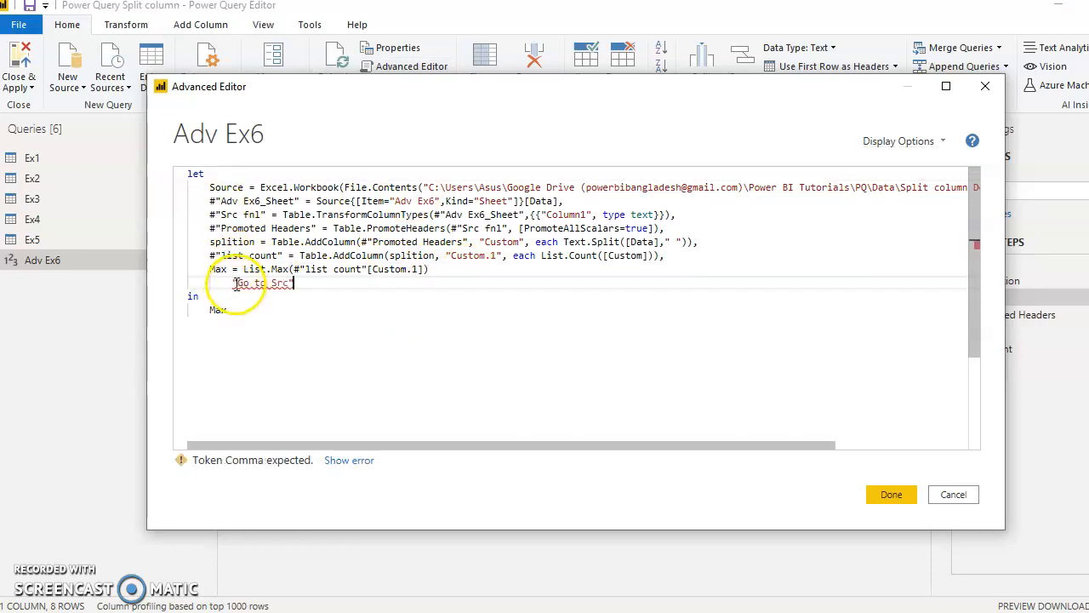
left_click(233, 283)
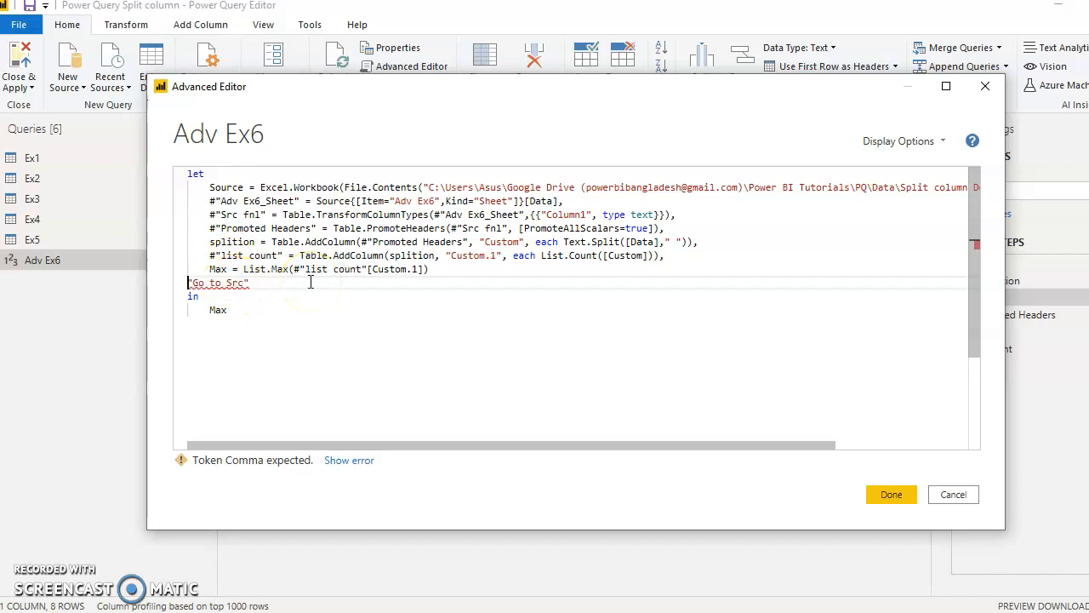
left_click(212, 213)
left_click_drag(217, 210, 257, 216)
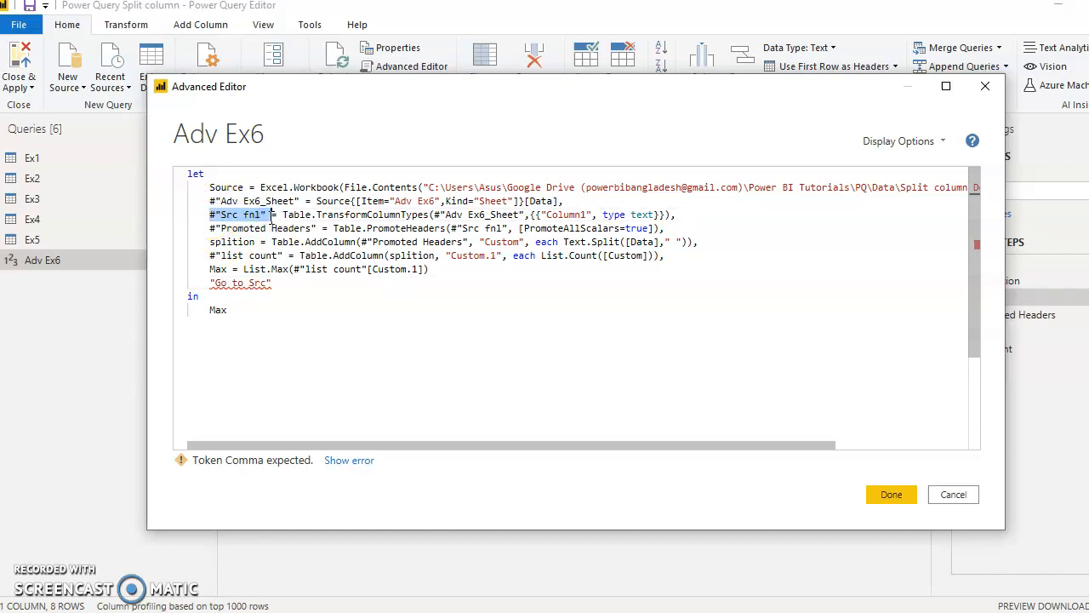
left_click(281, 284)
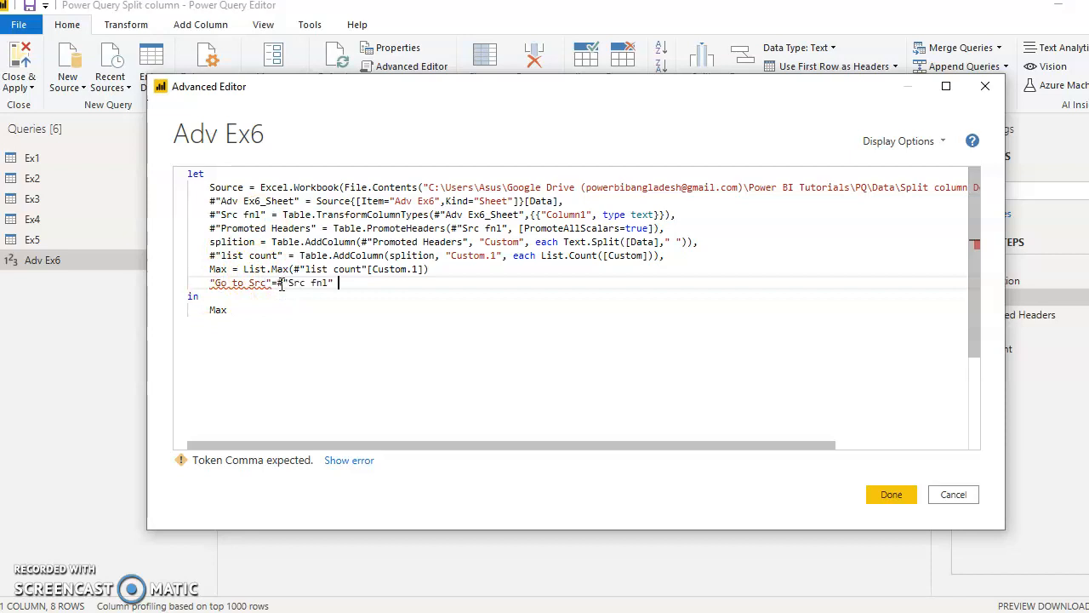
- Add a comma at the end of the Max line and replace the final output expression with "Go to Src" in quotation marks
left_click(347, 309)
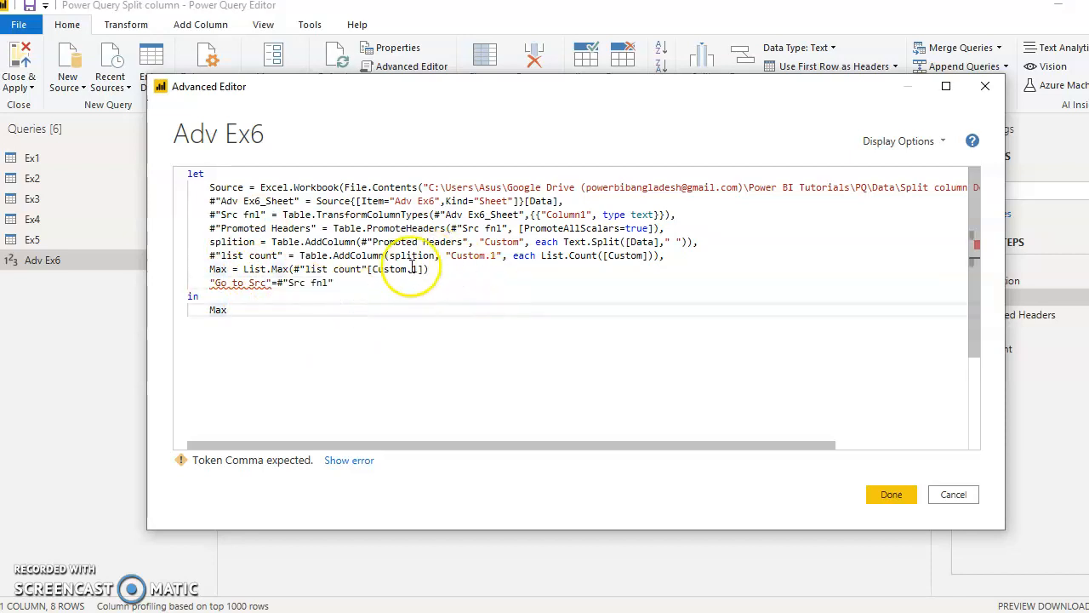
left_click(446, 269)
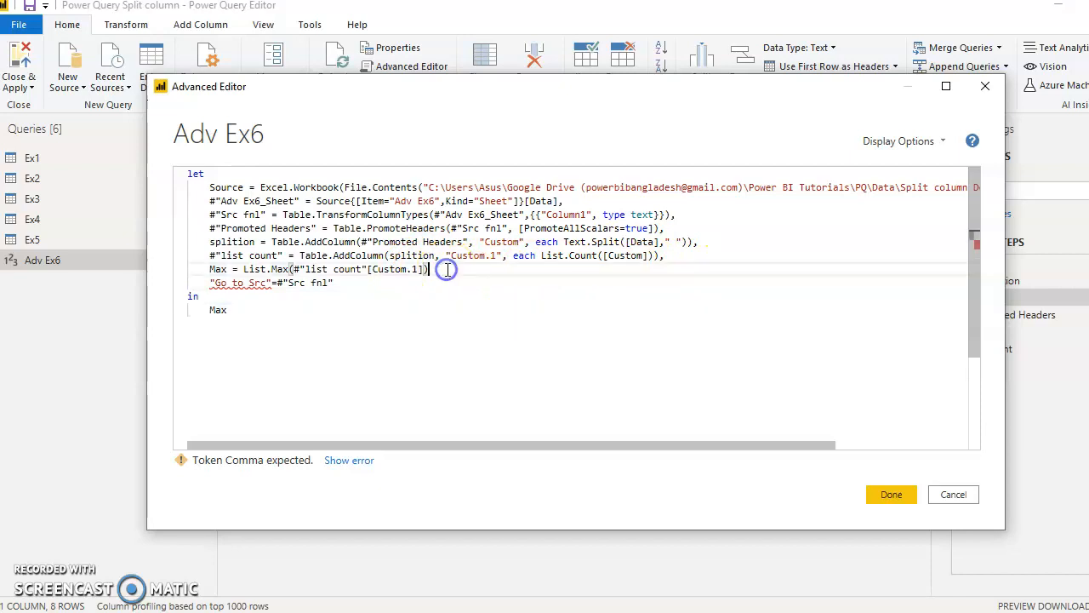
type(",")
left_click(411, 289)
left_click(281, 313)
left_click_drag(209, 283, 248, 282)
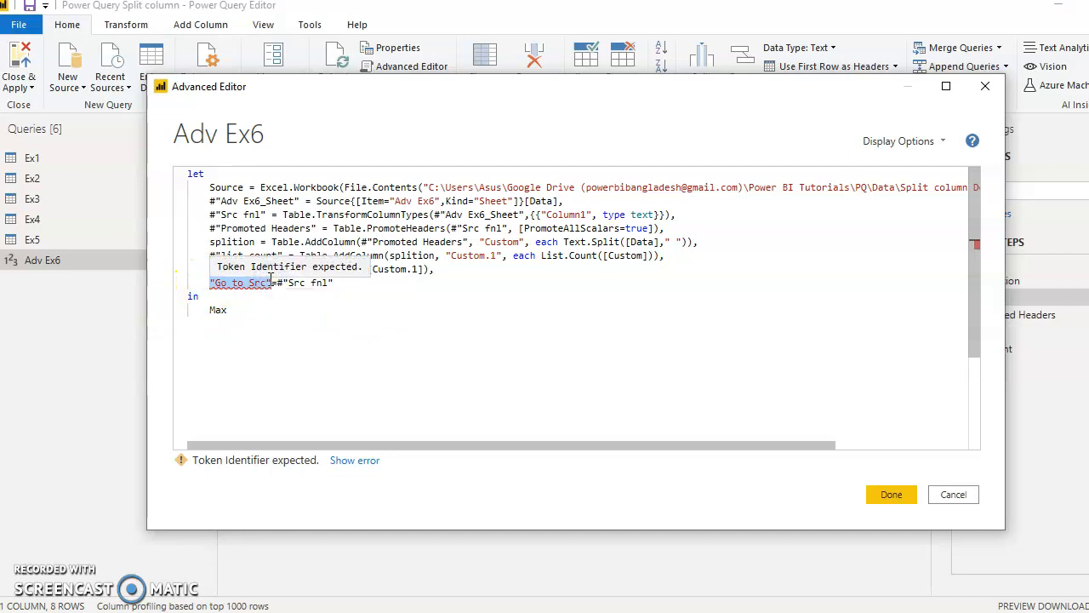
double_click(218, 310)
type("\"Go to Src\"")
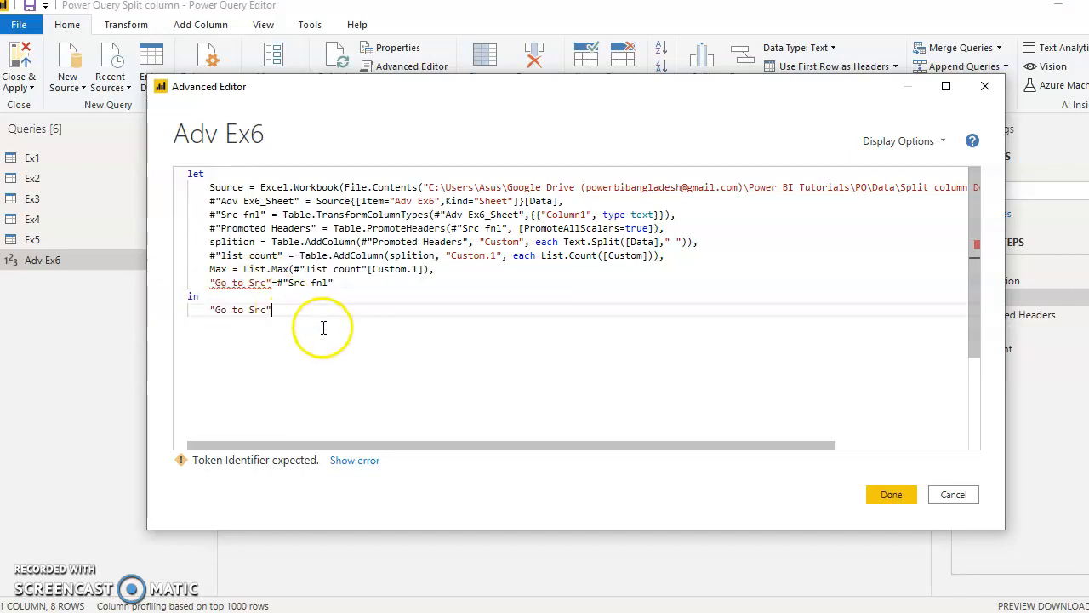
- Remove the spaces from "Go to Src" in the new line and make the output expression match as "GotoSrc"
left_click(248, 283)
mouse_move(288, 273)
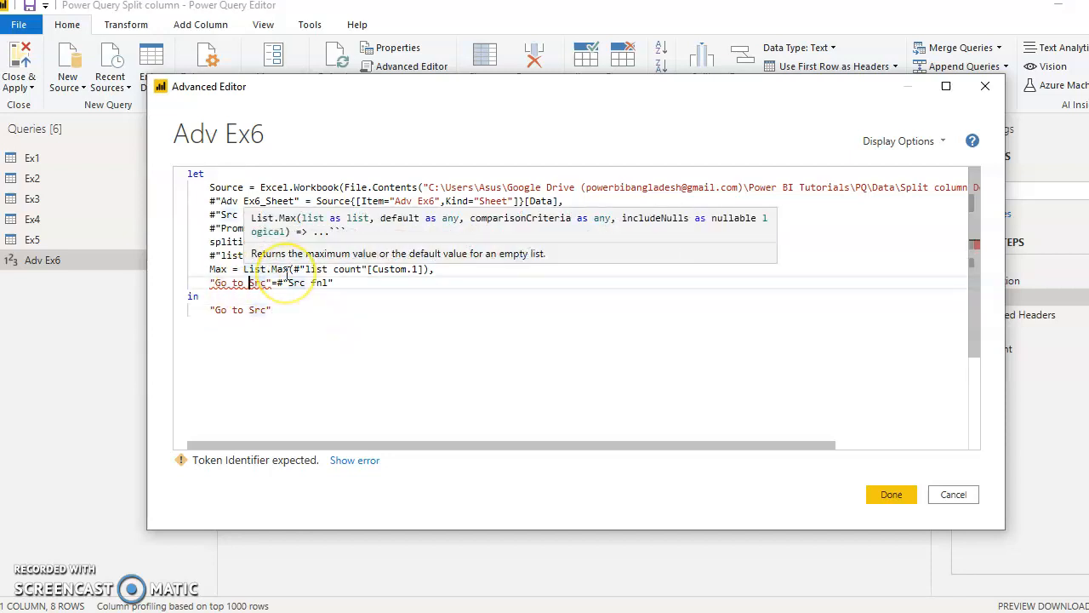
key("BackSpace")
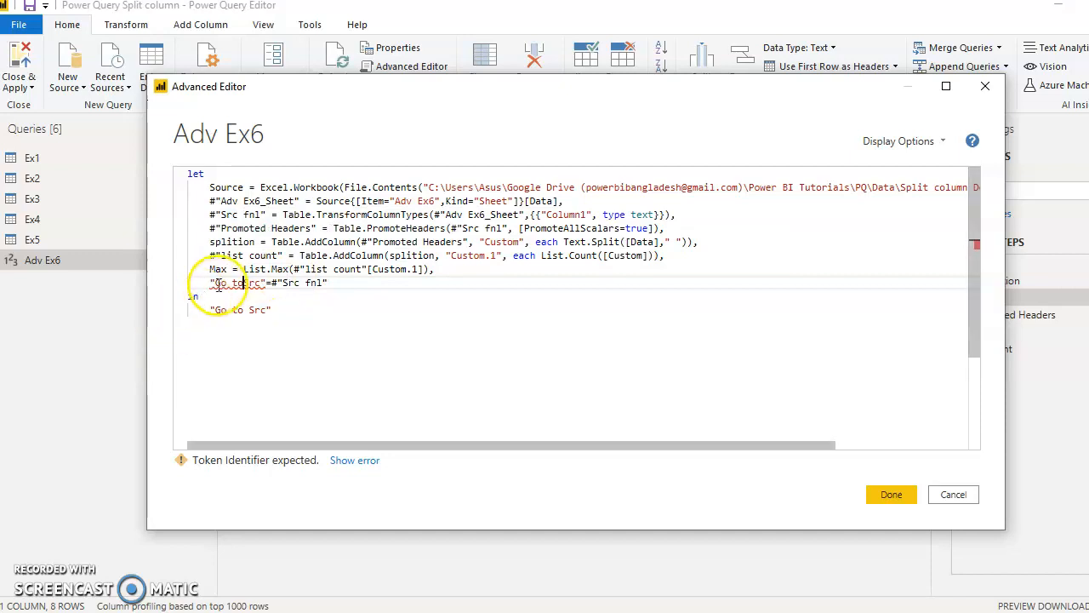
left_click(237, 342)
double_click(252, 283)
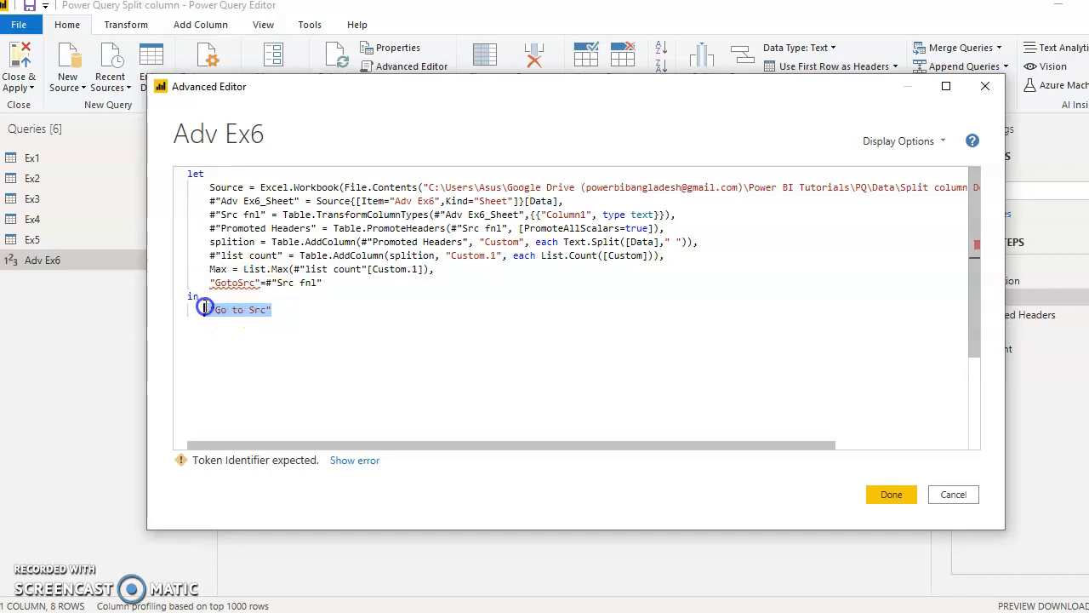
type("GotoSrc")
left_click(240, 354)
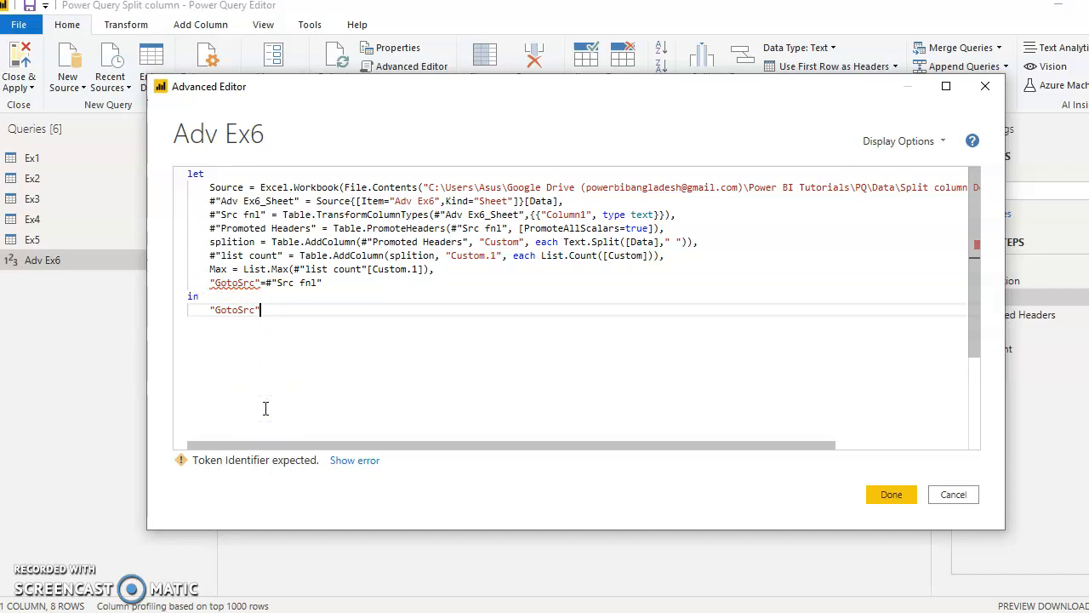
- Remove the quotation marks around GotoSrc in the line below Max, leaving GotoSrc=#"Src fnl"
left_click(349, 461)
left_click(262, 297)
left_click(260, 284)
key("BackSpace")
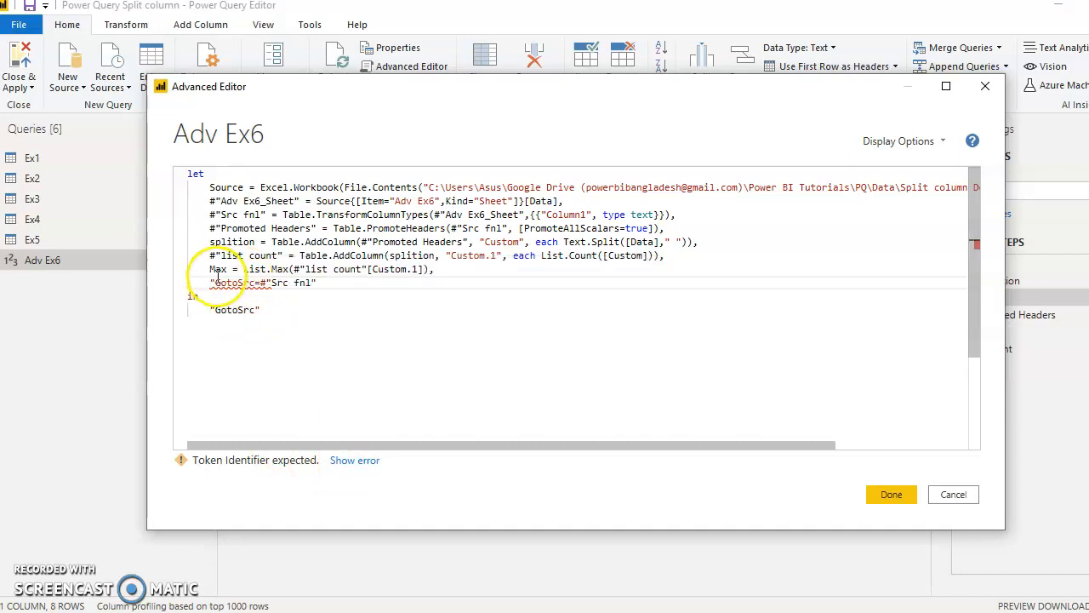
key("BackSpace")
- Set the query's output expression to GotoSrc without quotation marks and apply the edited code
left_click(267, 314)
double_click(226, 284)
key("ctrl+c")
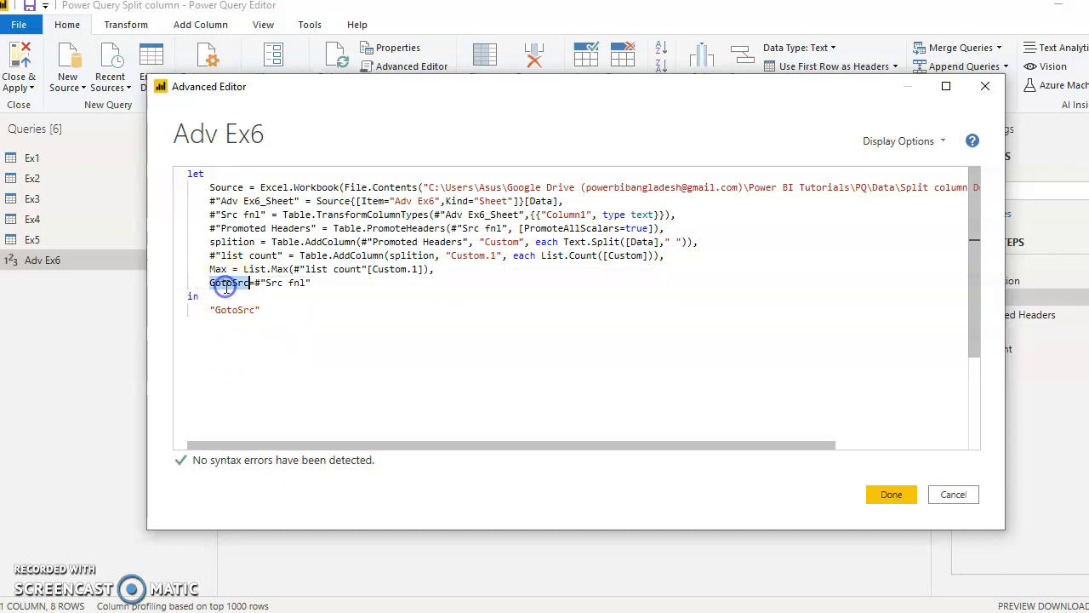
left_click(262, 310)
key("ctrl+v")
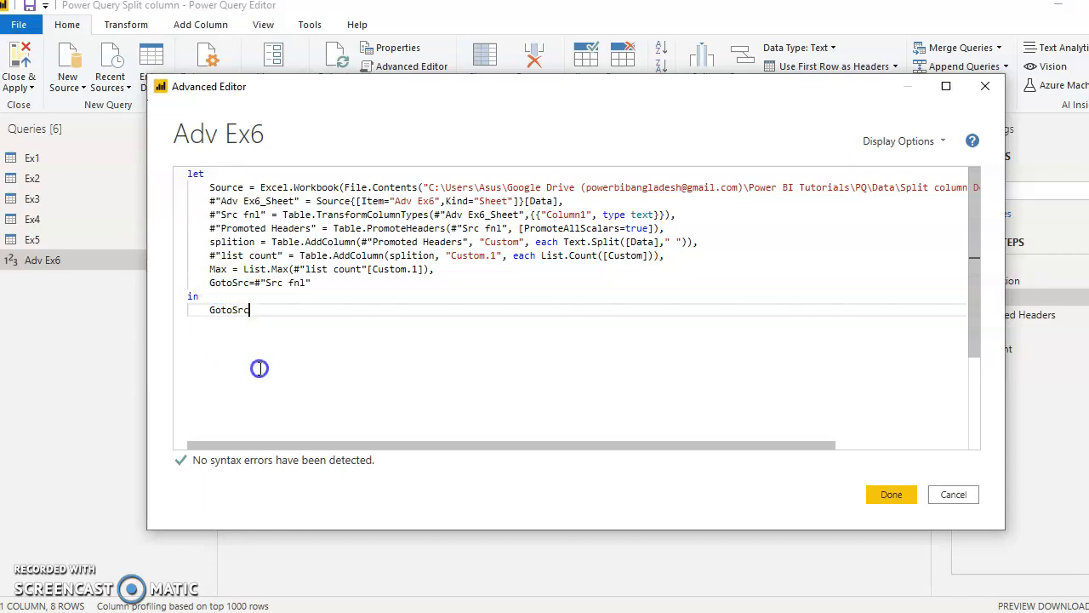
left_click(891, 494)
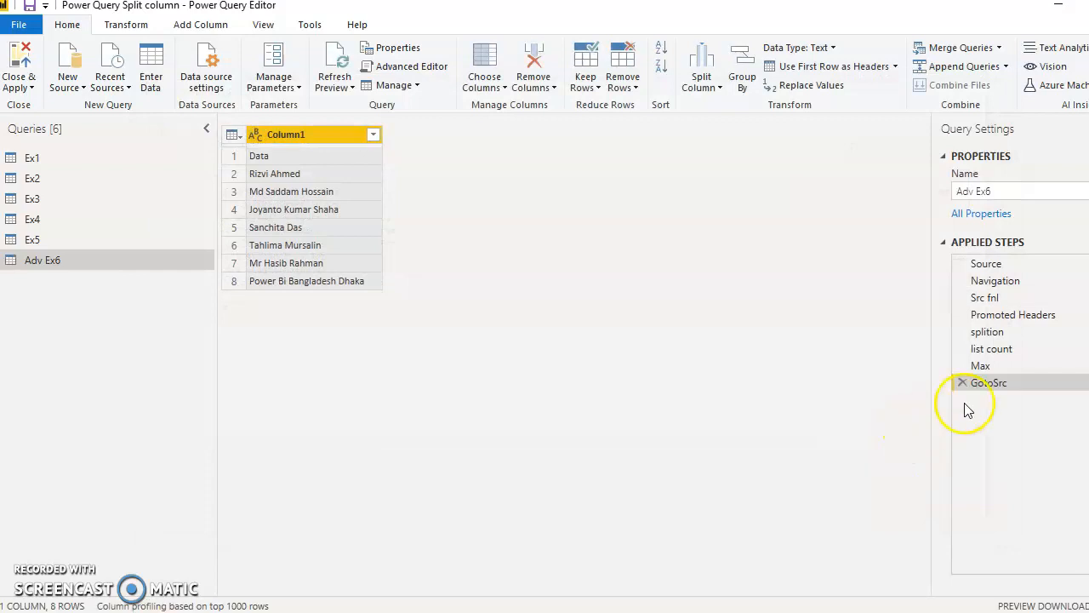
- Compare the outputs of the Max, Src fnl and GotoSrc steps, ending on GotoSrc
left_click(1001, 363)
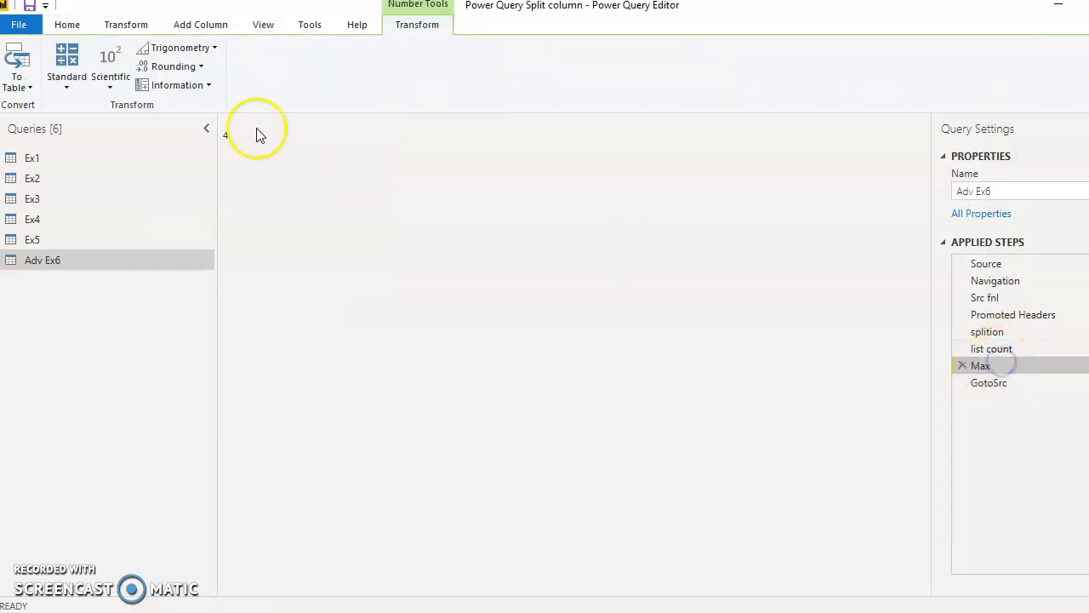
left_click(1015, 381)
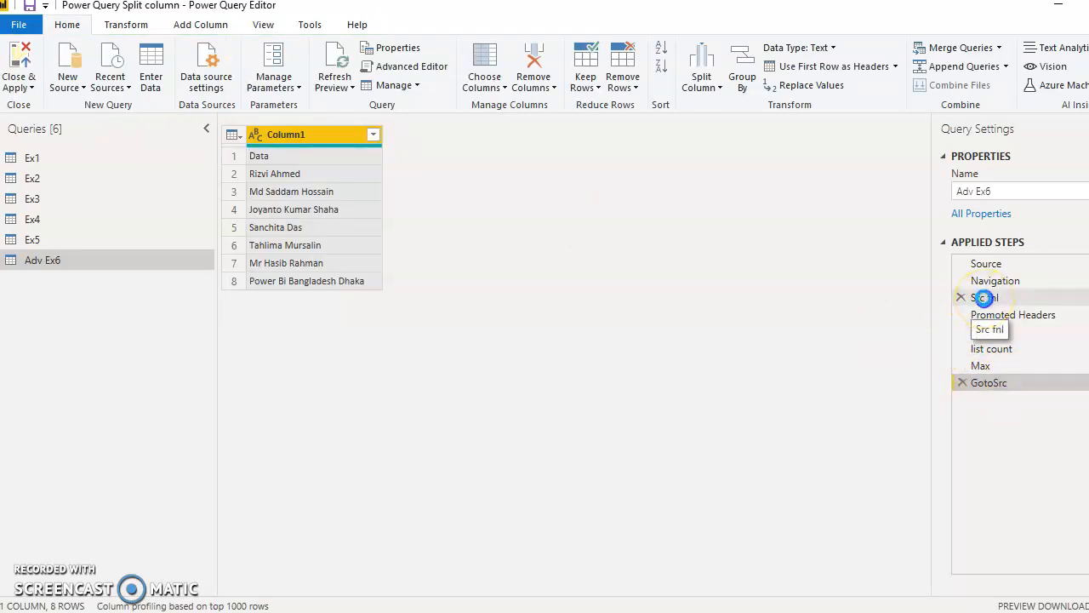
left_click(983, 297)
left_click(989, 384)
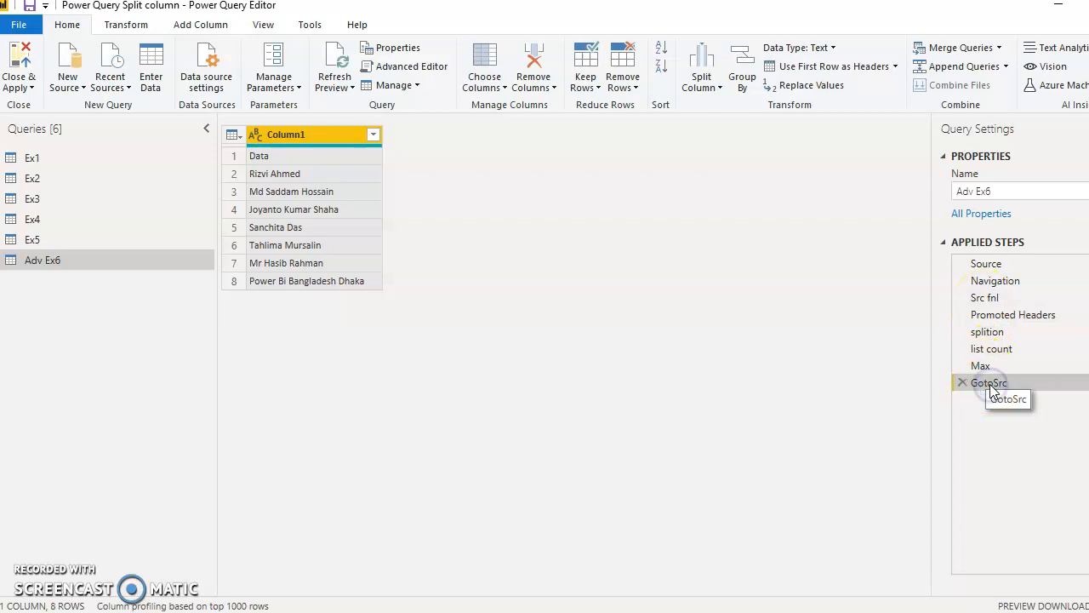
left_click(296, 140)
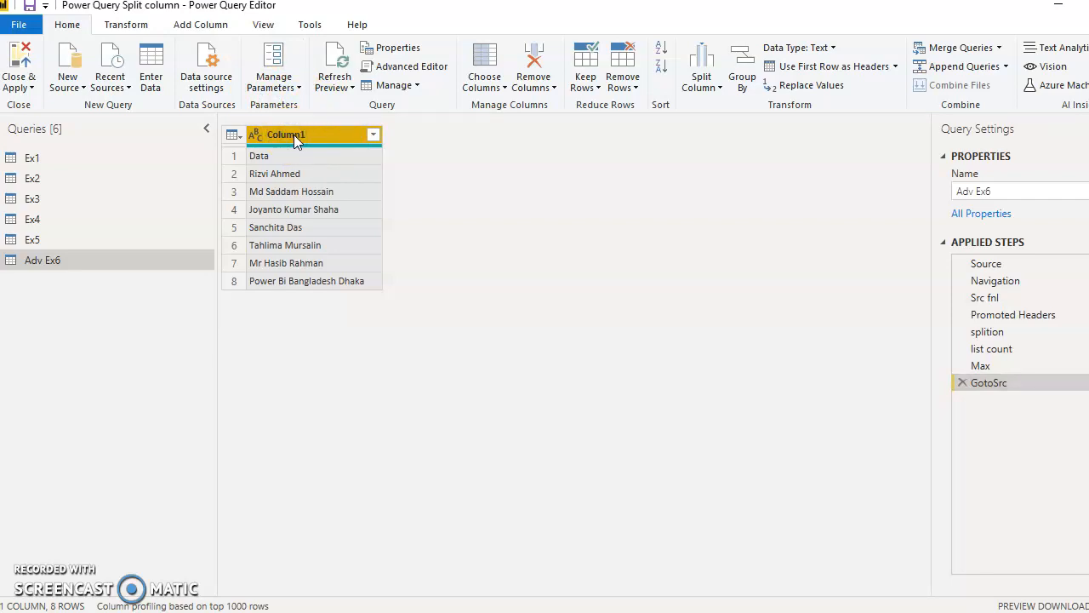
left_click(119, 28)
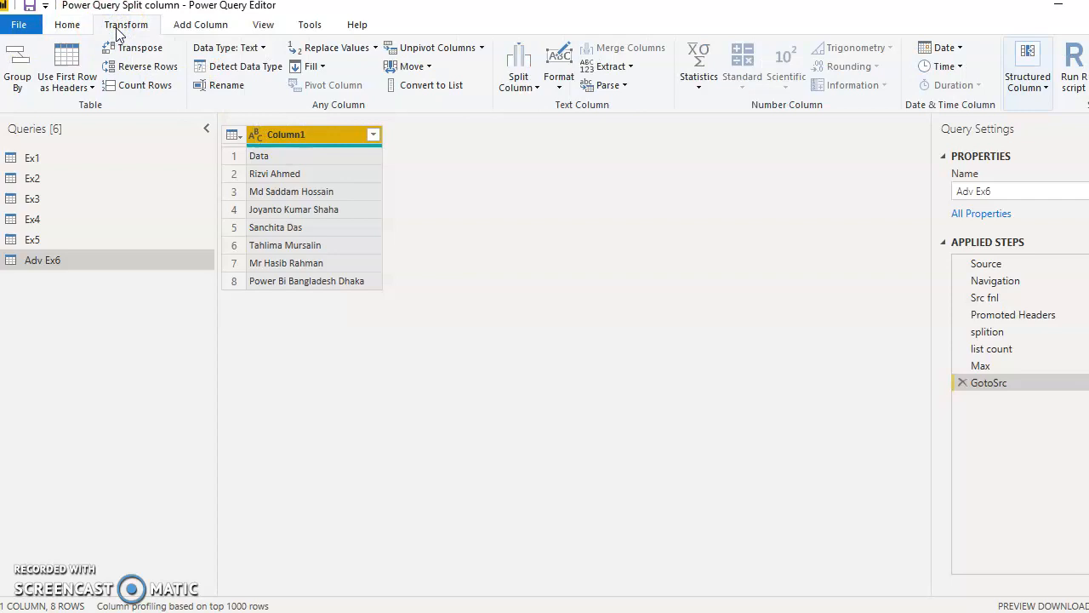
left_click(514, 83)
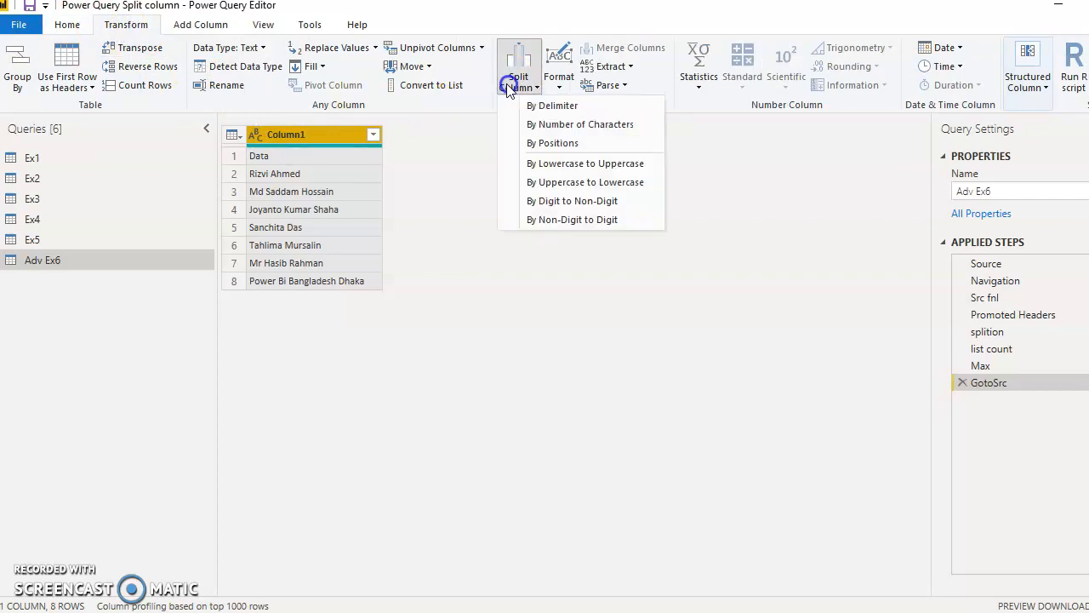
left_click(557, 107)
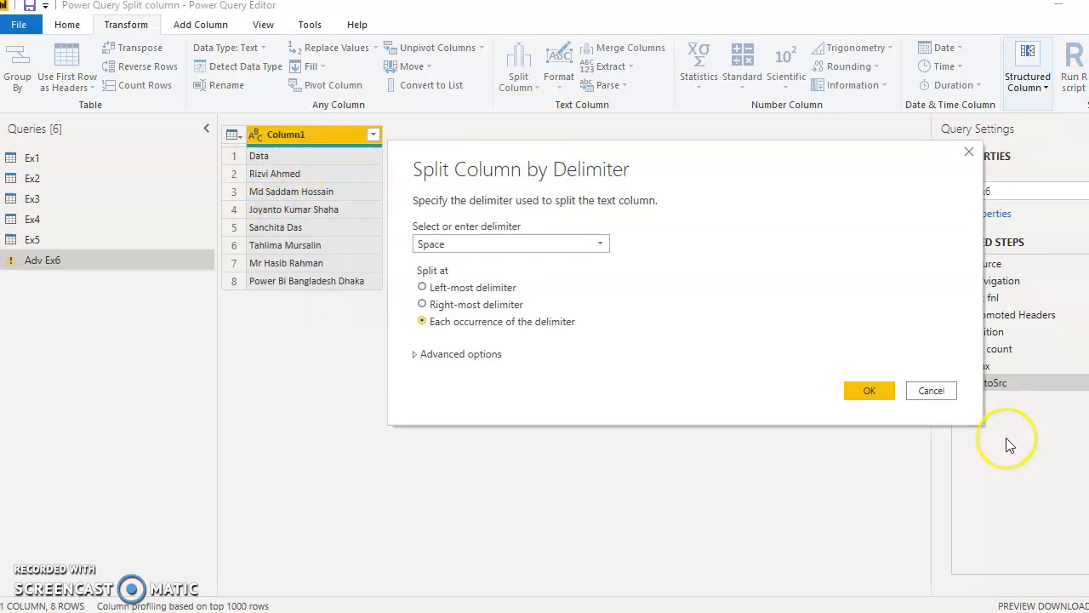
left_click(931, 390)
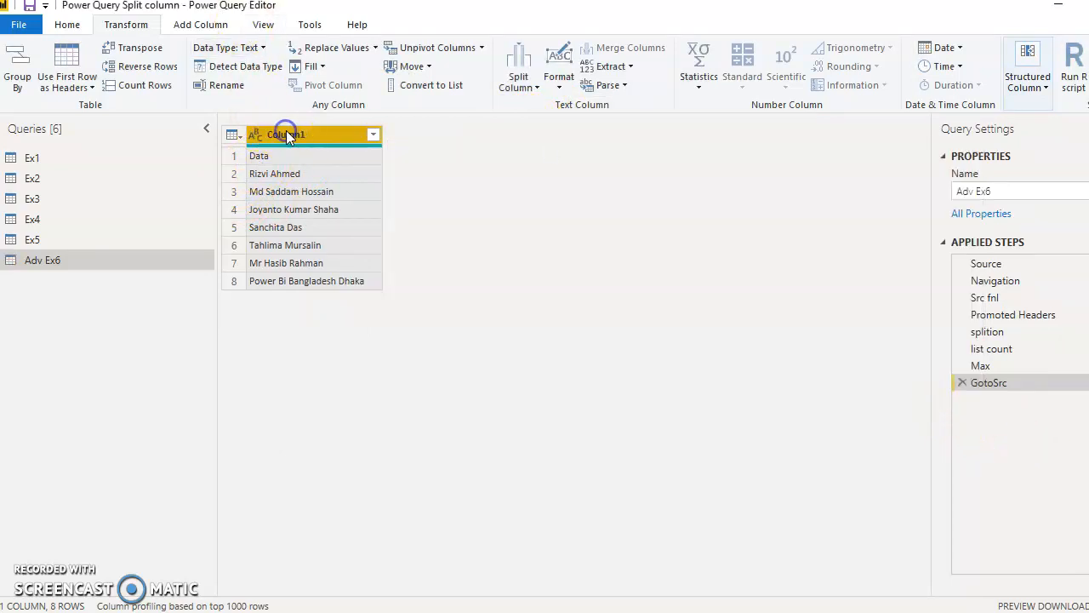
- Promote the first row to headers, and split the Data column by space at each occurrence into 4 columns
left_click(68, 66)
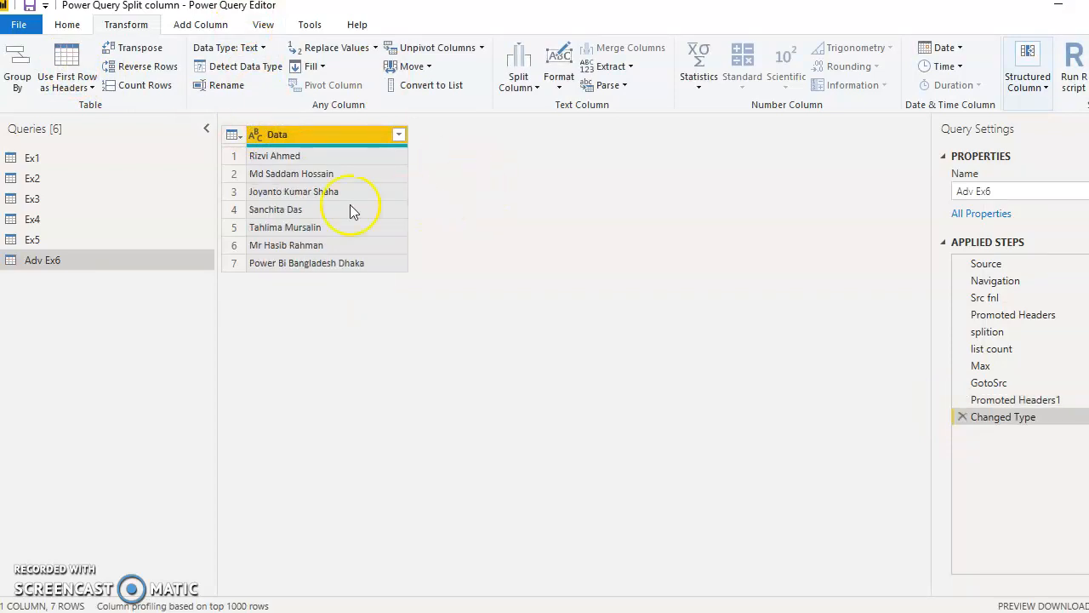
left_click(82, 30)
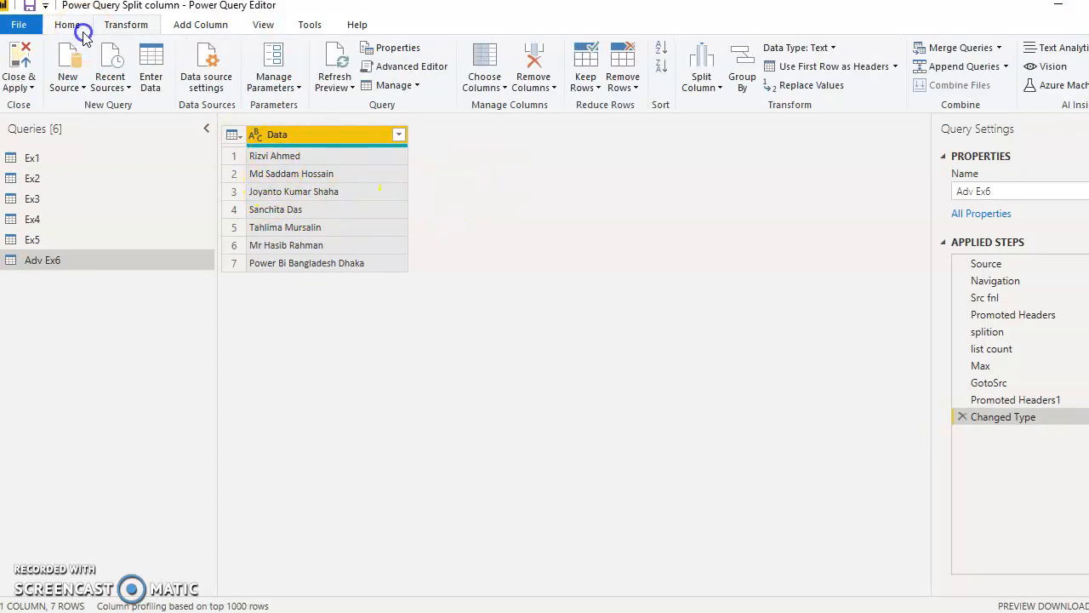
left_click(108, 26)
left_click(523, 83)
left_click(549, 106)
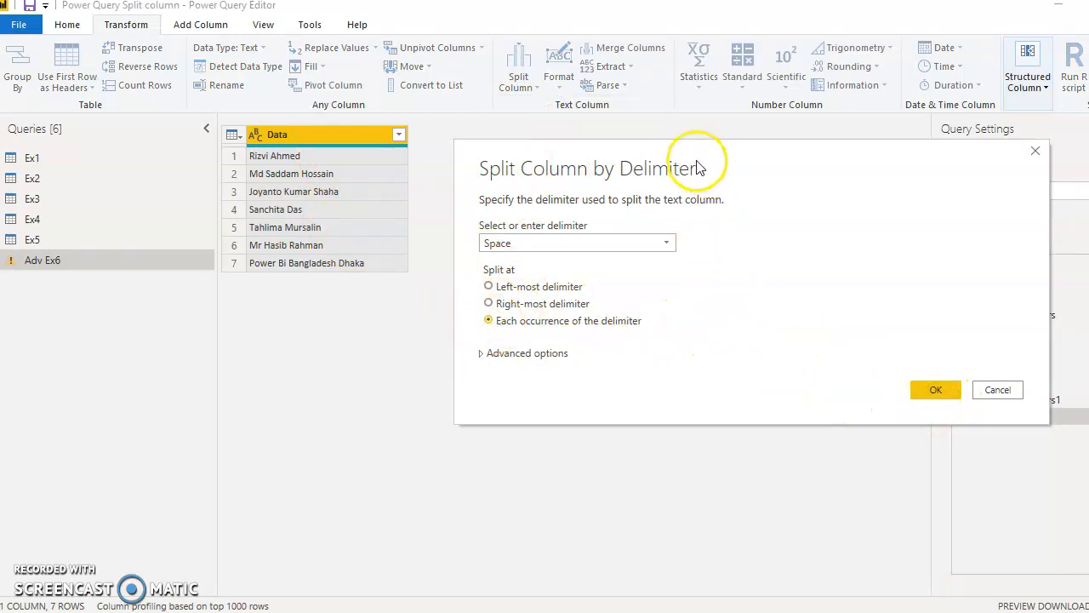
left_click_drag(696, 167, 664, 113)
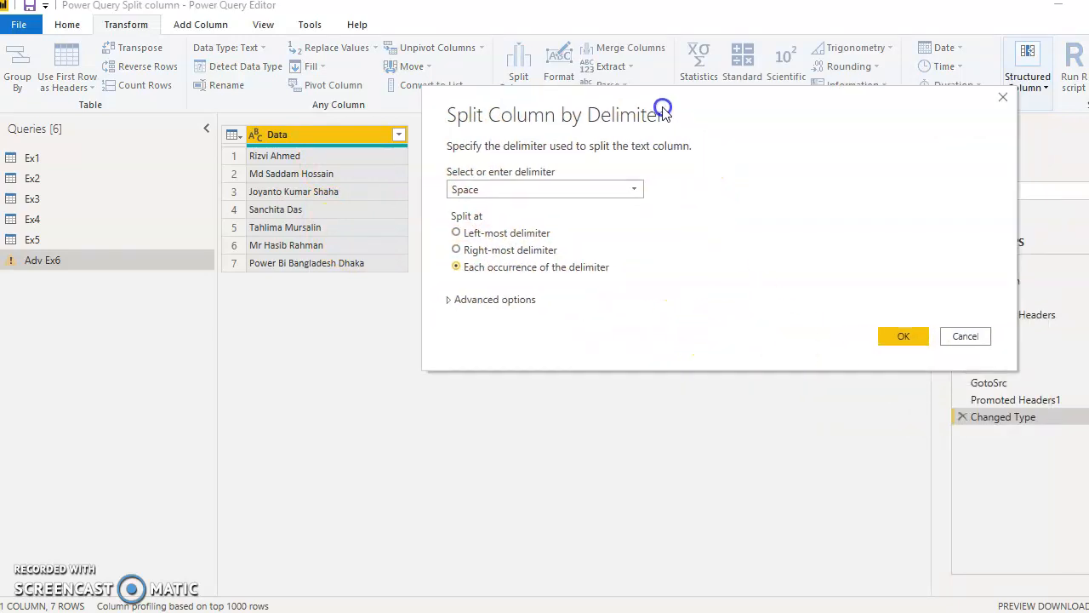
left_click(510, 300)
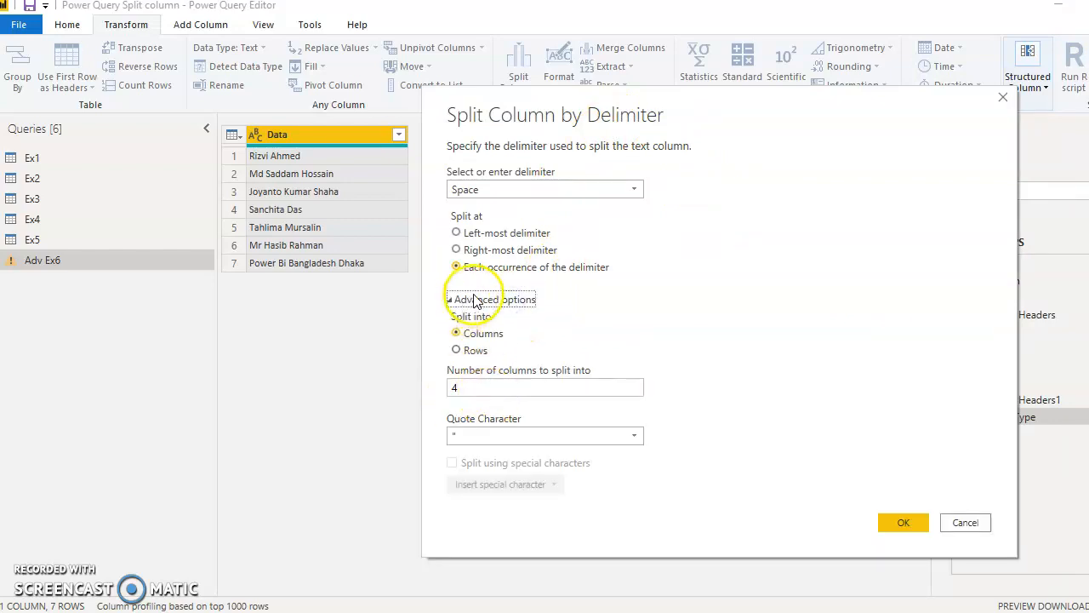
left_click(475, 301)
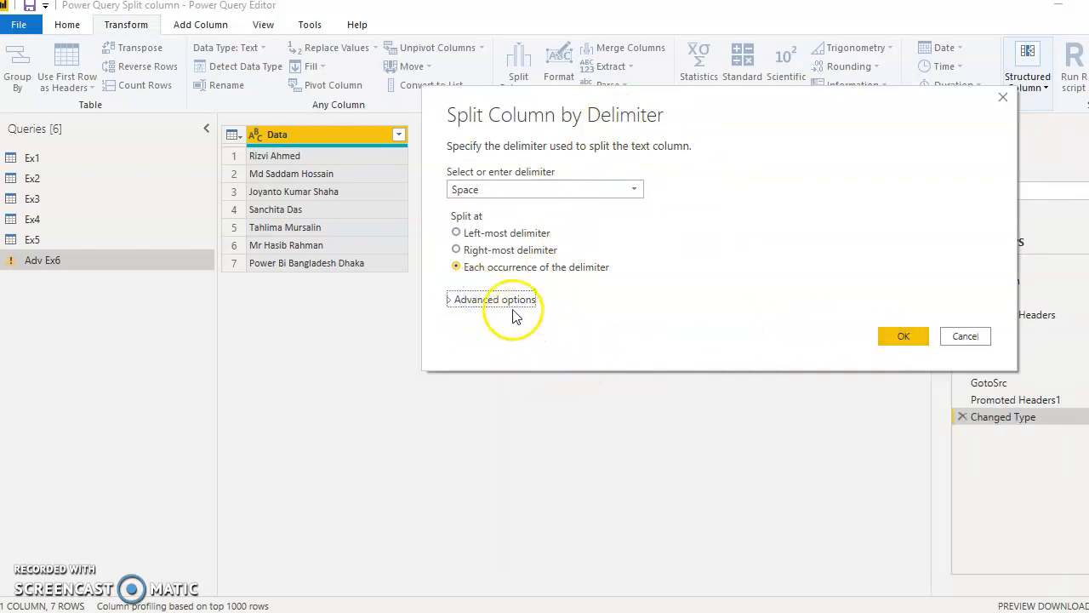
left_click(506, 300)
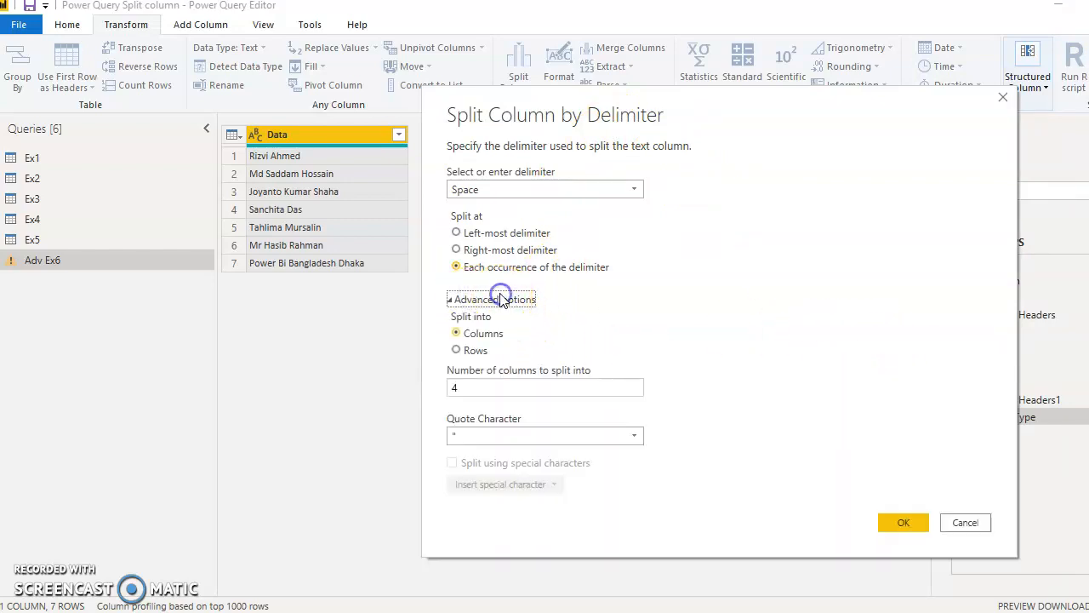
left_click(897, 521)
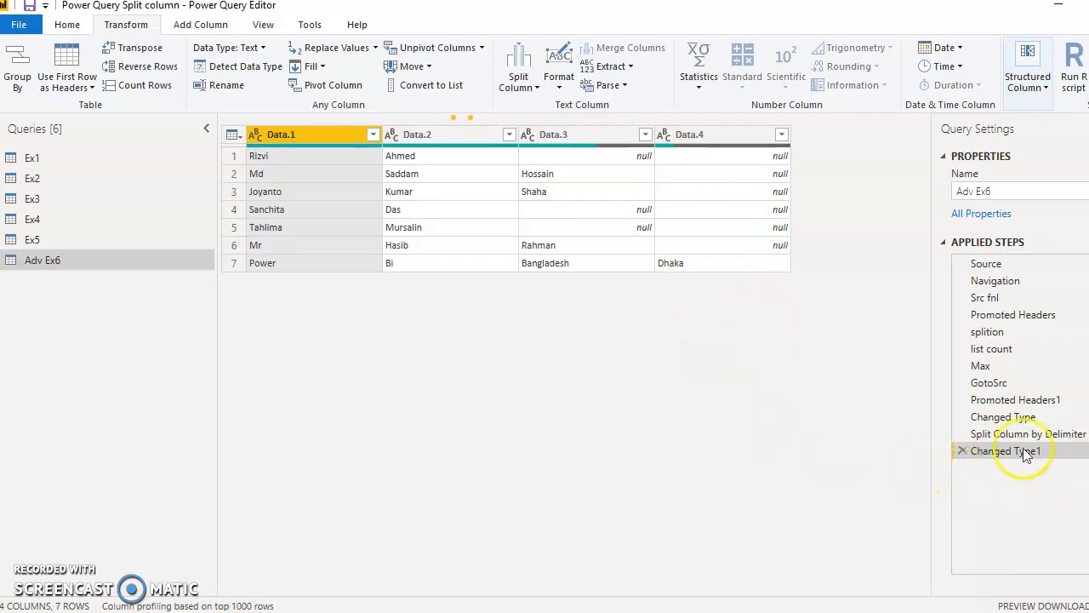
- Delete the Changed Type1 step and open the full code of the Adv Ex6 query
left_click(963, 451)
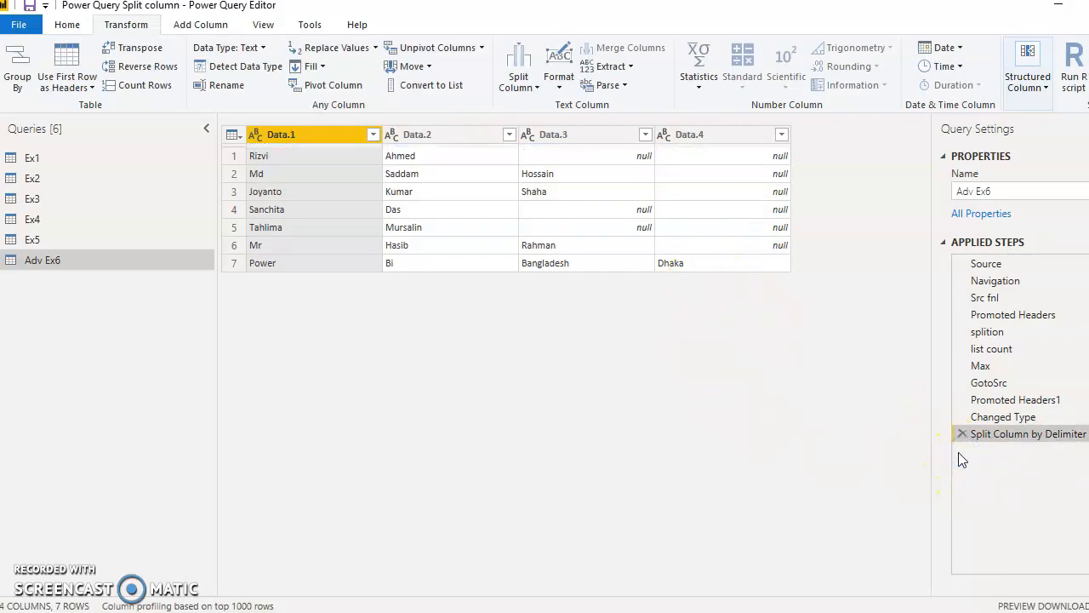
left_click(972, 436)
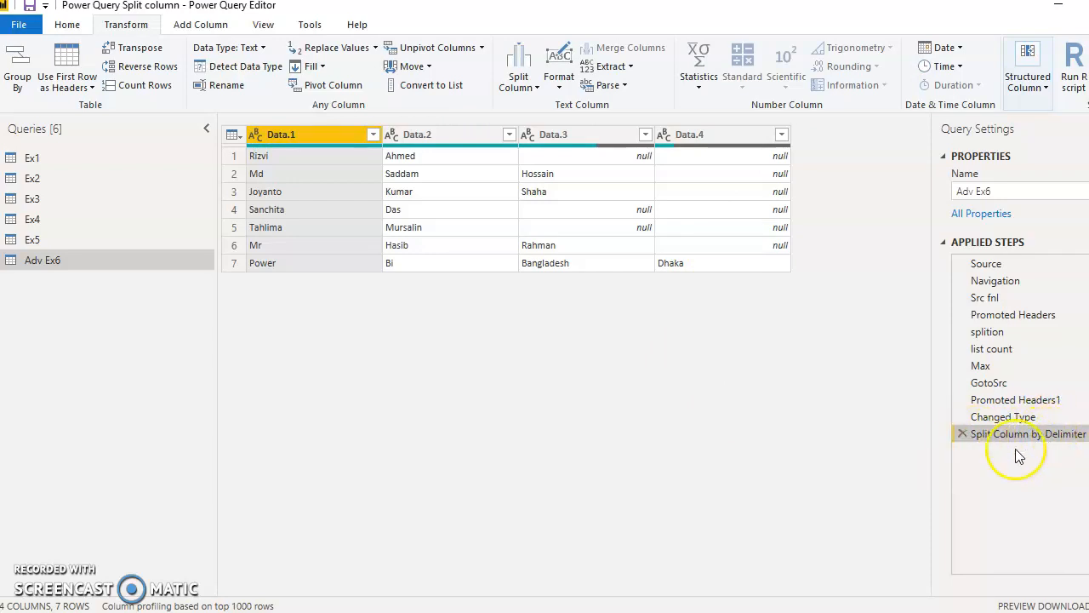
left_click(72, 26)
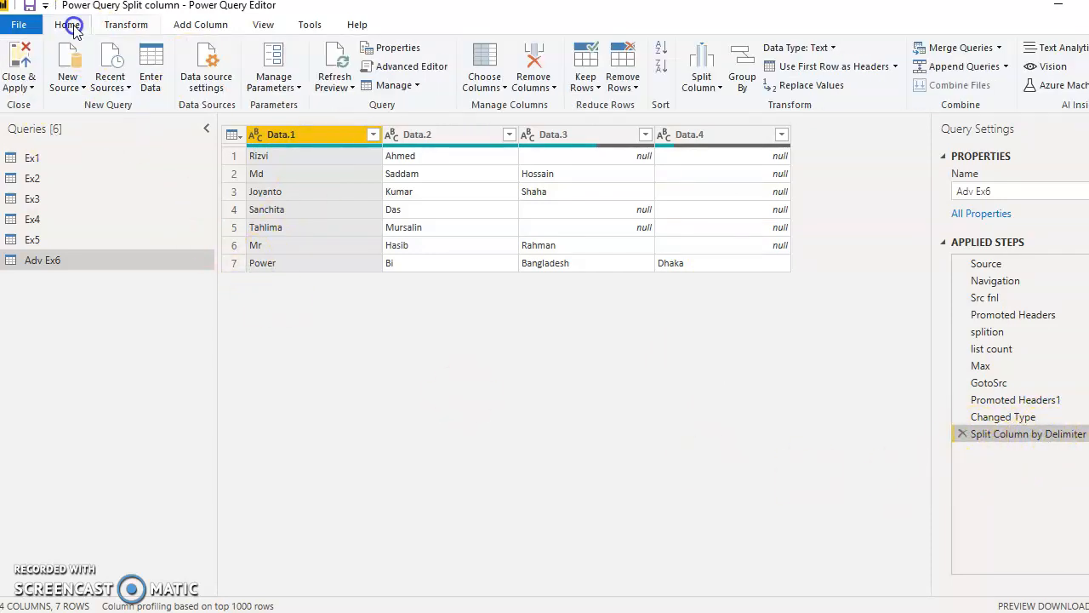
left_click(400, 68)
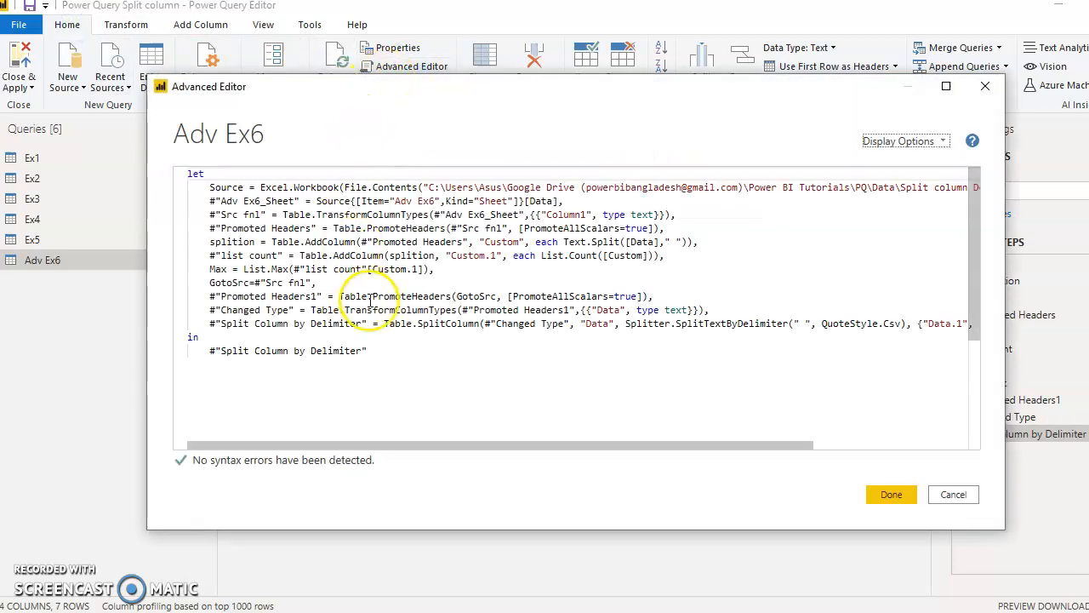
- Remove the QuoteStyle.Csv argument from Splitter.SplitTextByDelimiter in the Split Column by Delimiter line
left_click(518, 445)
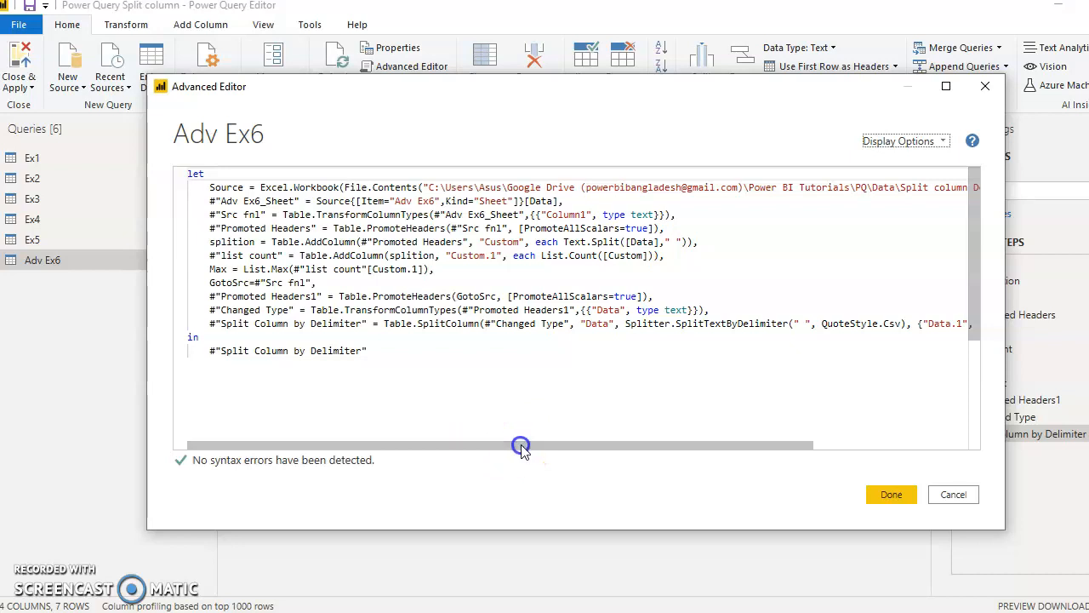
left_click_drag(213, 324, 308, 323)
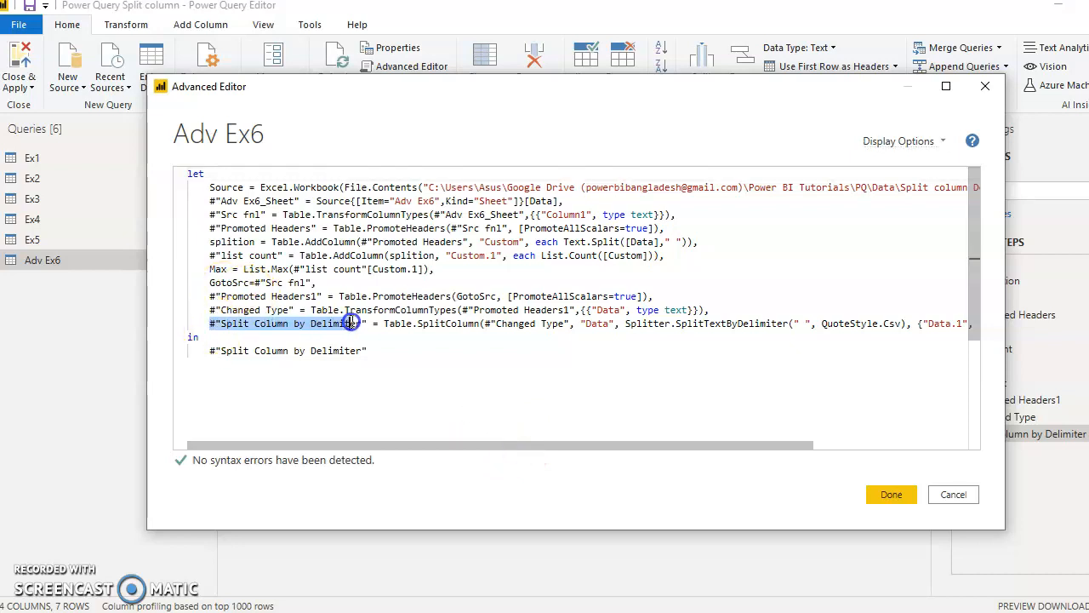
left_click_drag(779, 87, 679, 34)
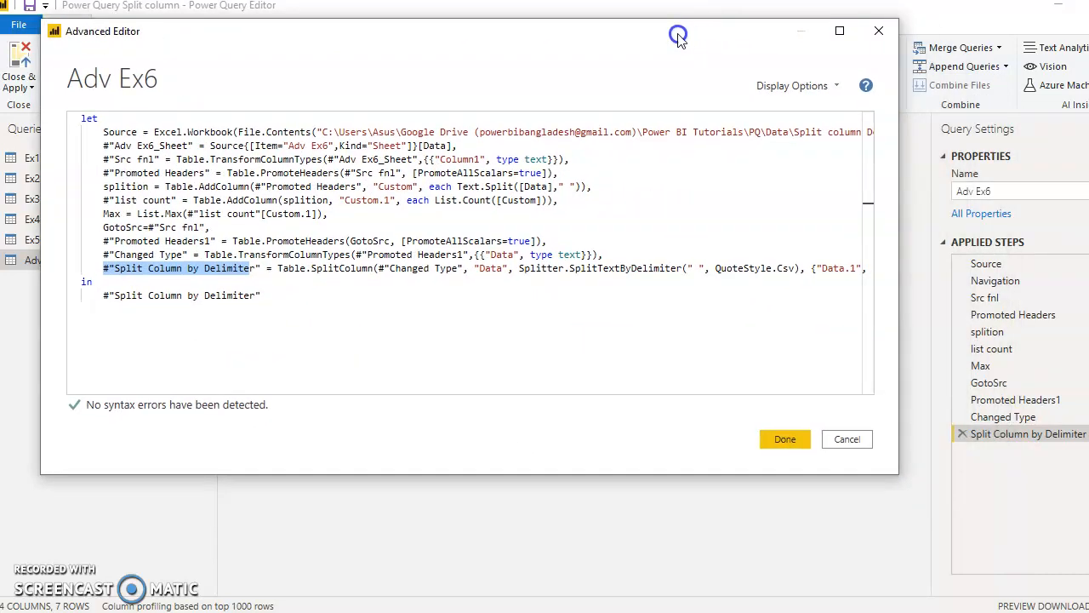
left_click_drag(262, 391, 437, 372)
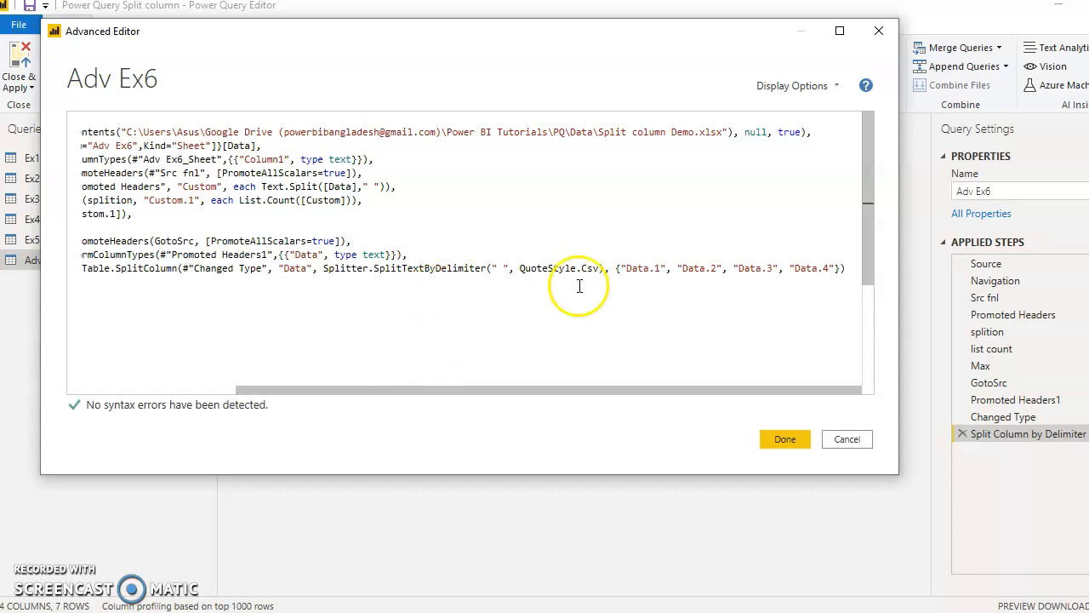
left_click(528, 263)
left_click_drag(508, 268, 543, 269)
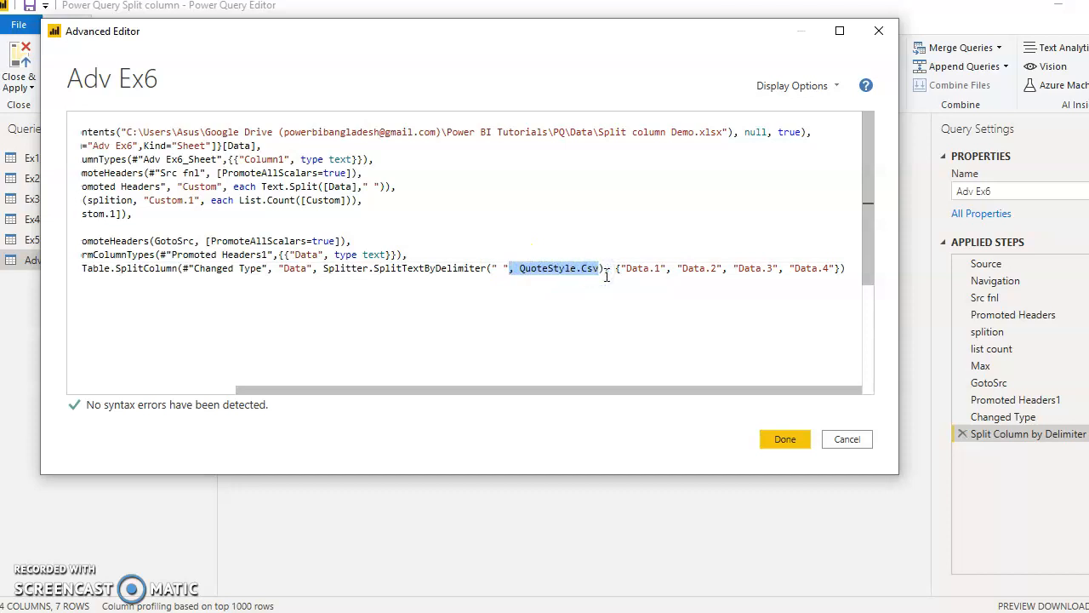
key("Delete")
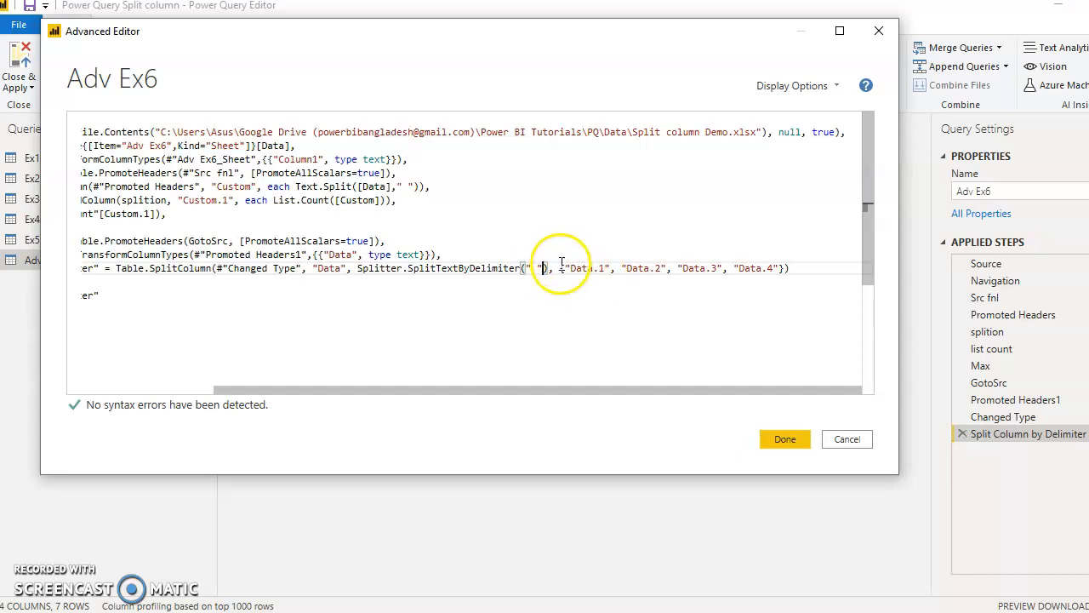
- Replace the hardcoded list of Data.1 to Data.4 column names in Table.SplitColumn with Max and apply the code
left_click_drag(560, 268, 782, 269)
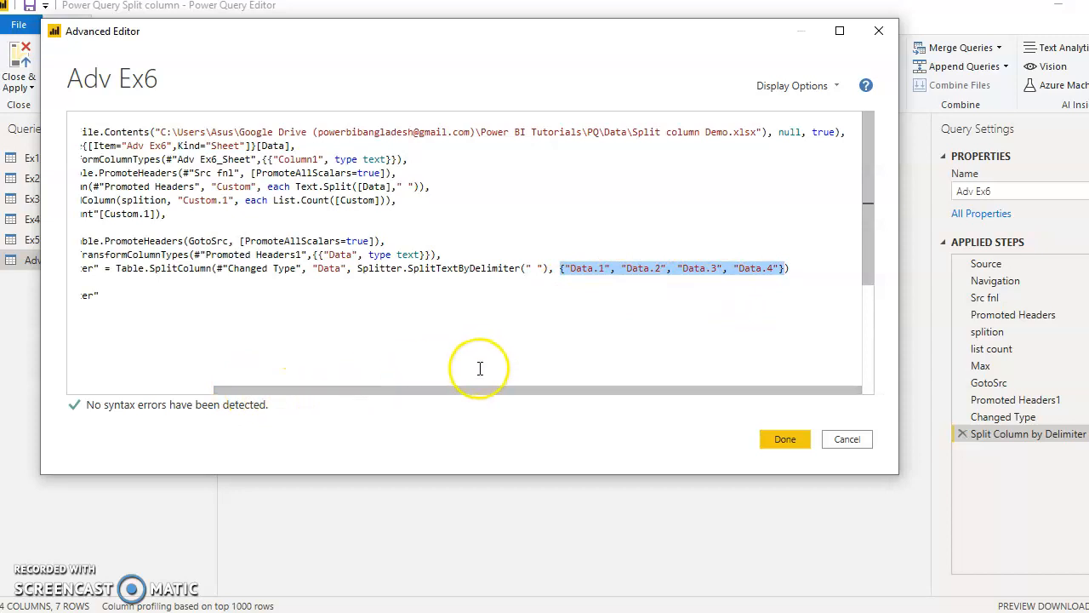
key("Delete")
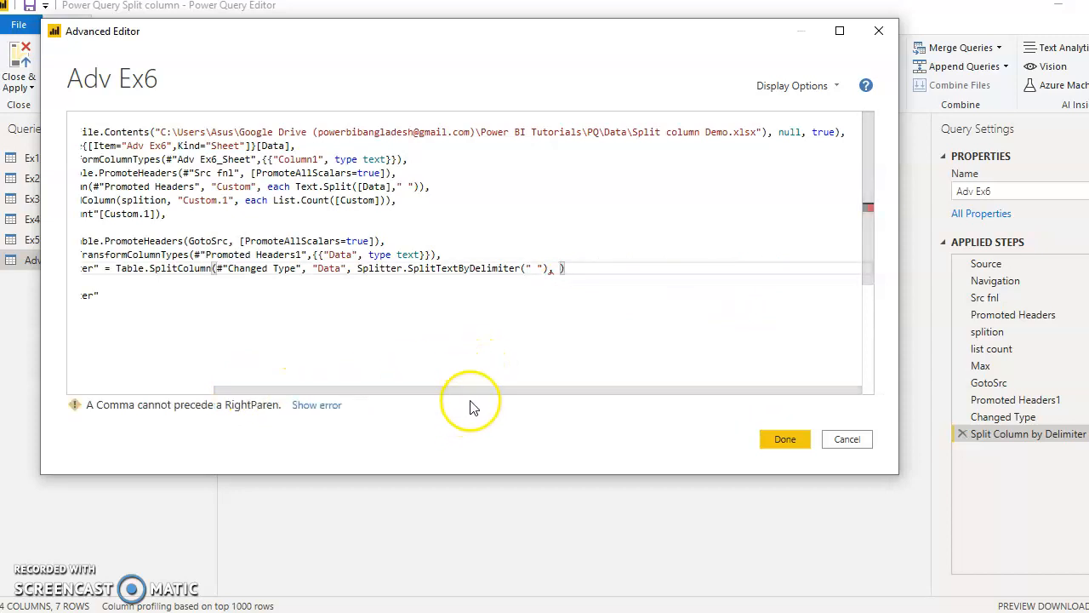
left_click_drag(475, 389, 315, 381)
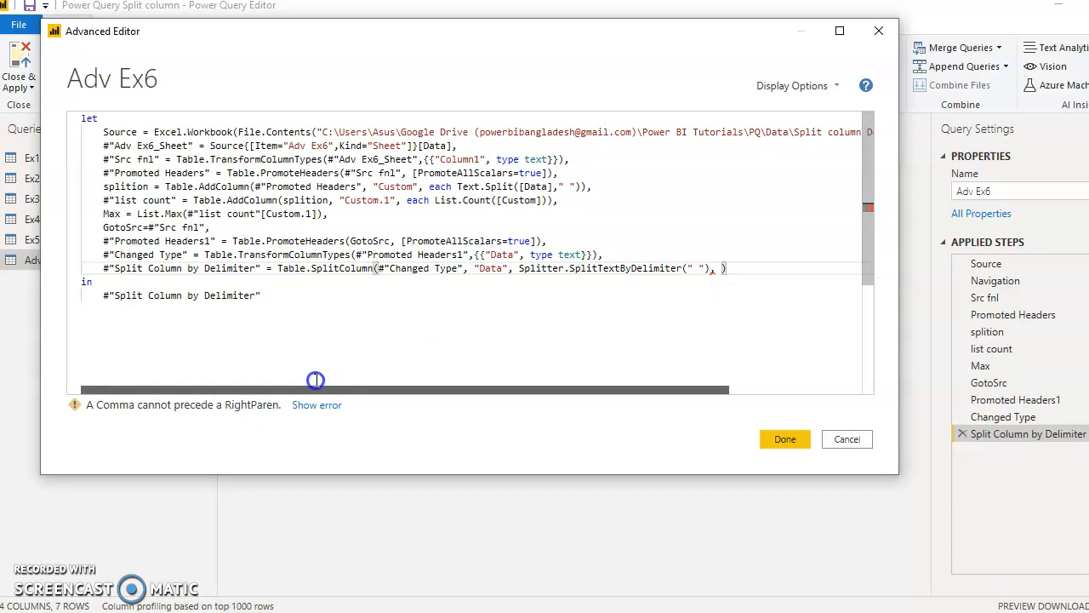
double_click(114, 214)
key("ctrl+c")
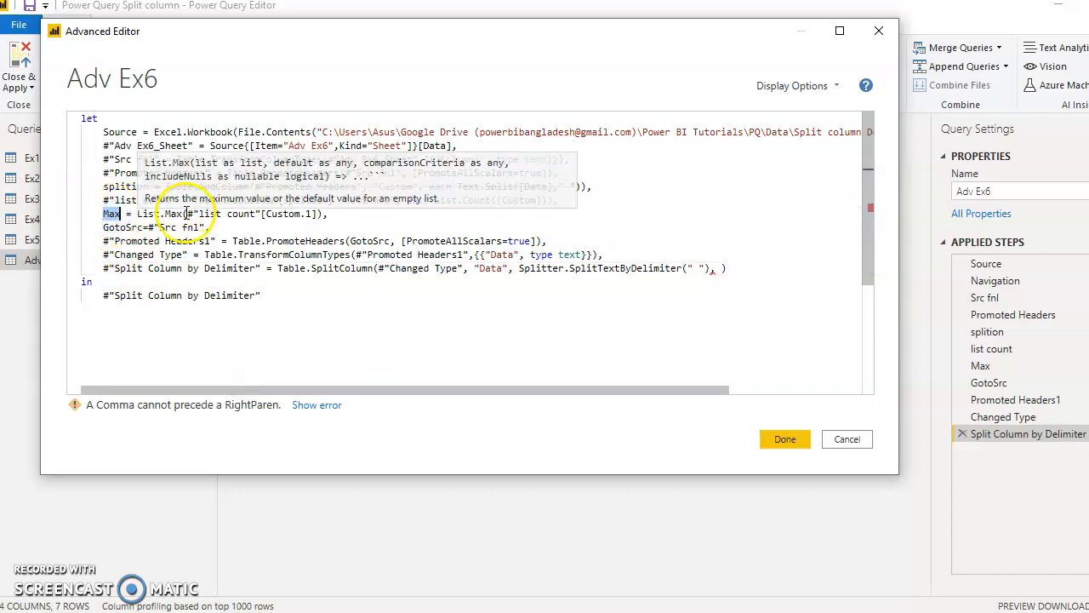
left_click(723, 269)
key("ctrl+v")
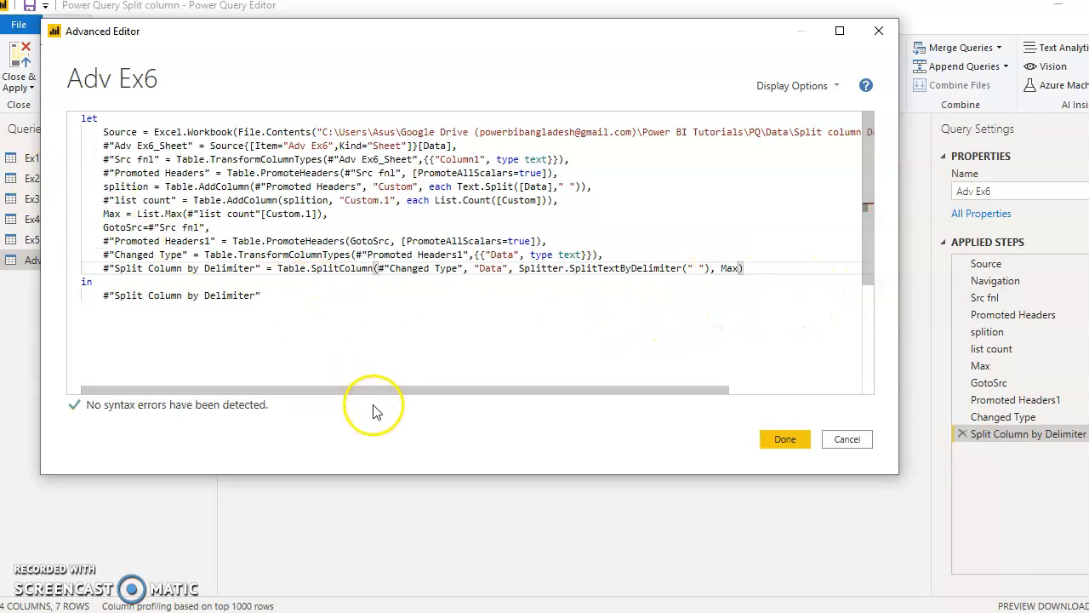
left_click(314, 376)
left_click(785, 439)
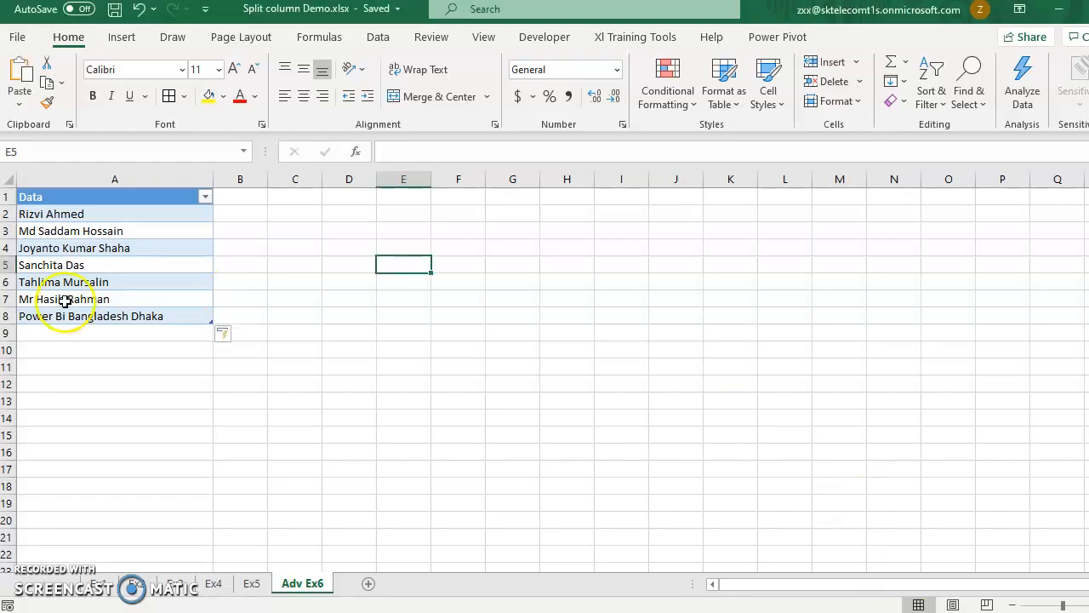
- In the Excel workbook, copy the last Data entry into A9 and extend it to "Power Bi Bangladesh Dhaka AAA BBB"
left_click(88, 404)
left_click(106, 317)
left_click_drag(213, 324, 211, 339)
left_click(185, 332)
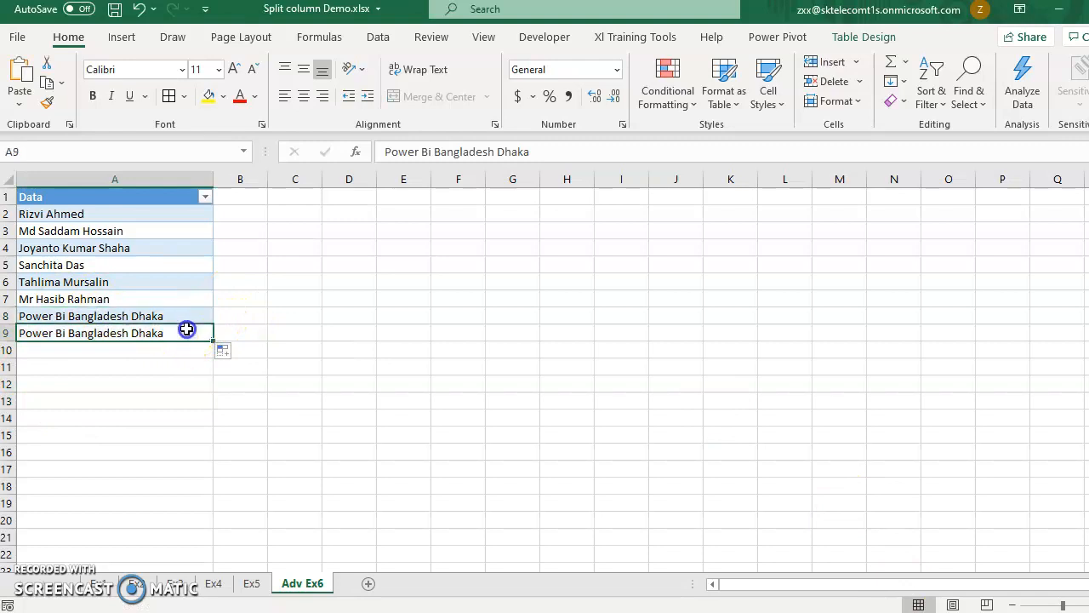
double_click(194, 326)
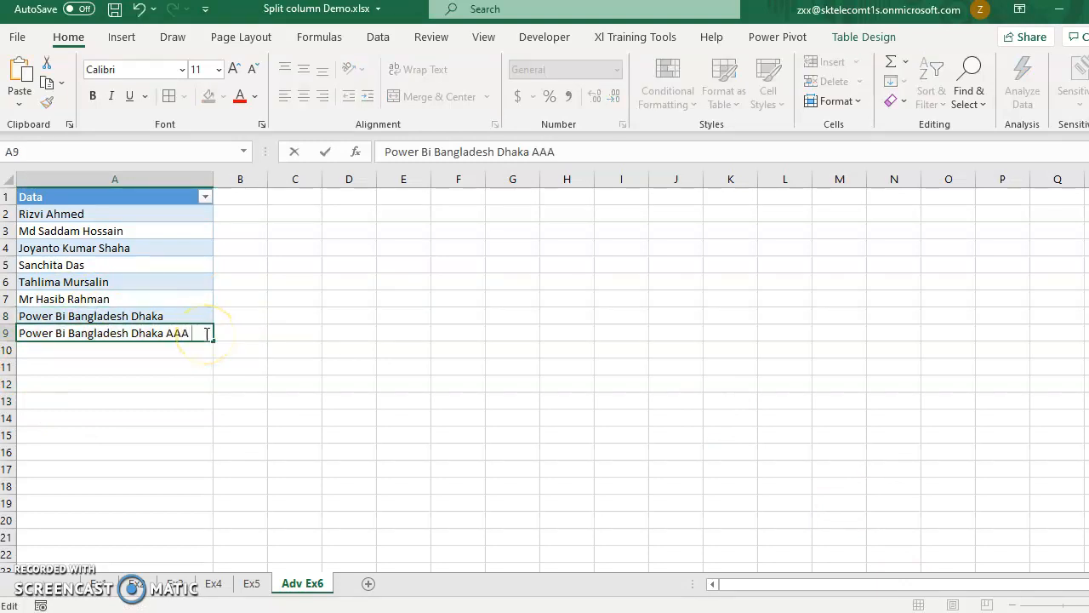
left_click(242, 400)
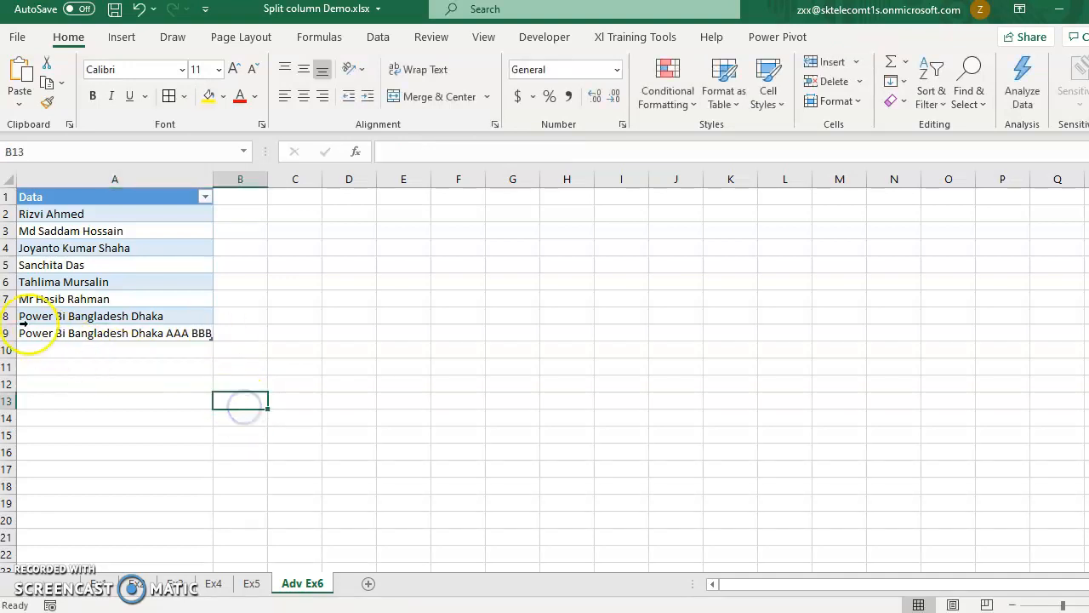
- Save the Split column Demo.xlsx workbook in Excel with the added row
left_click(151, 281)
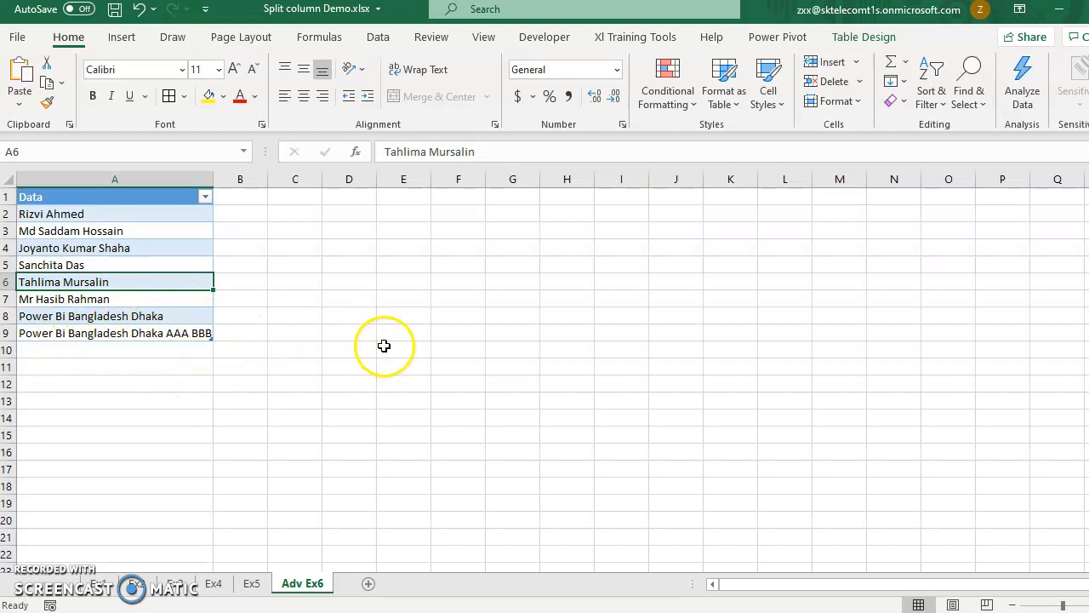
left_click(750, 612)
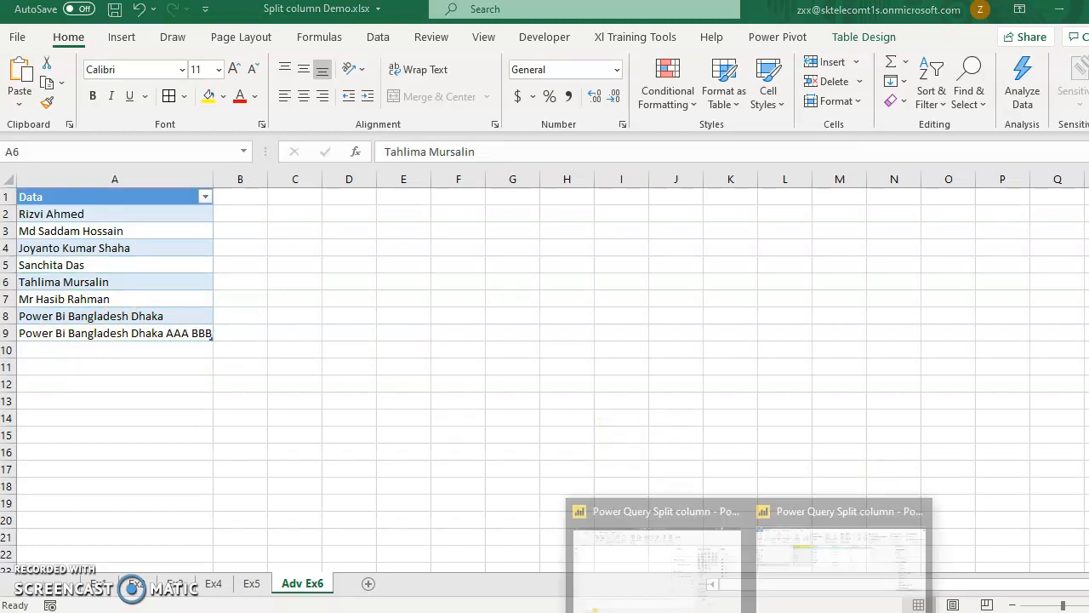
left_click(850, 562)
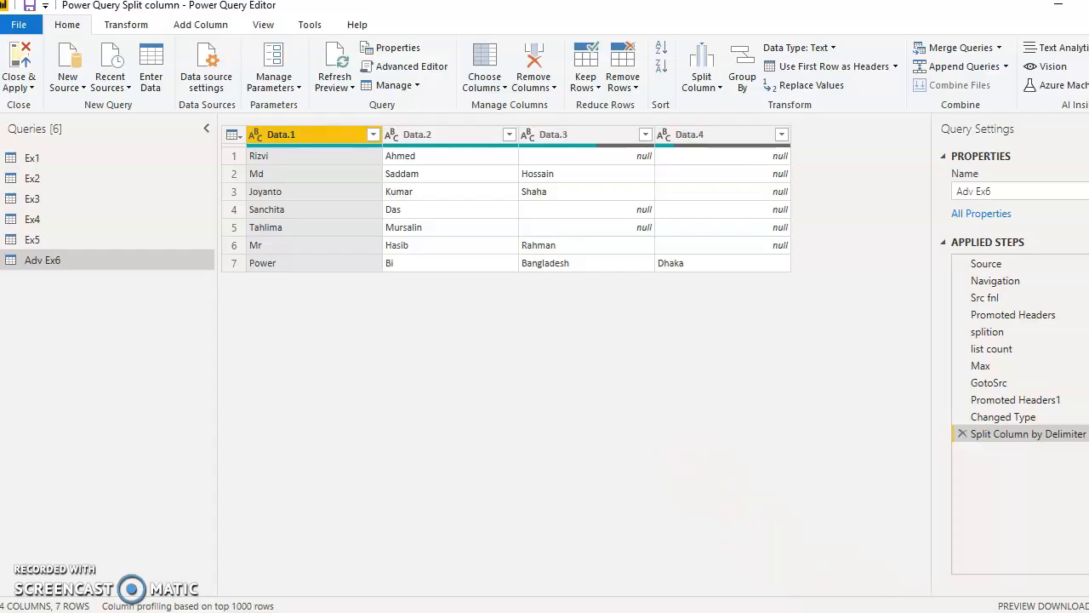
key("alt+Tab")
left_click(114, 10)
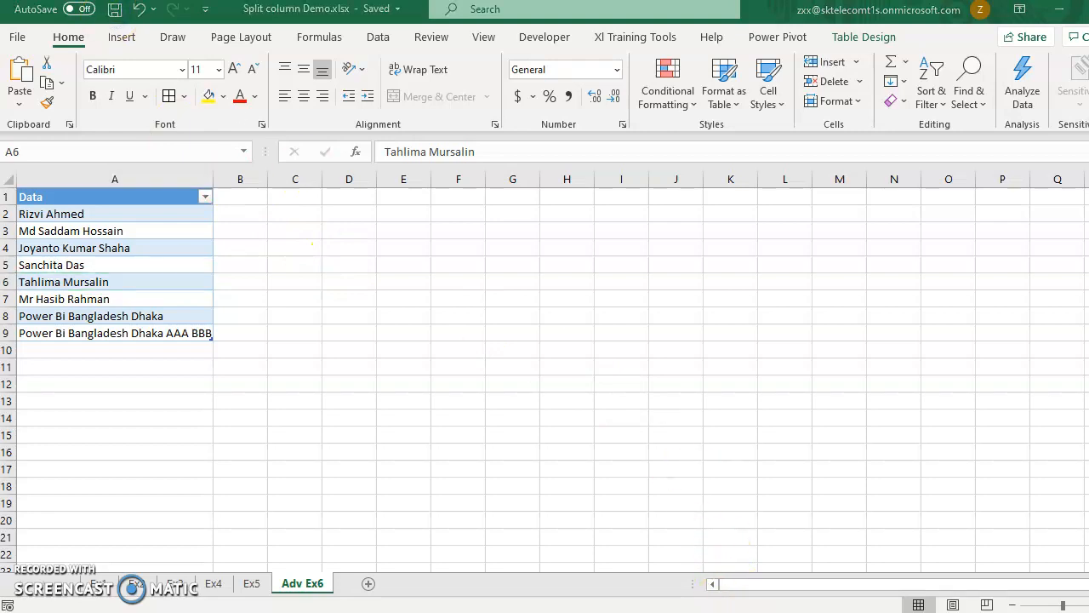
- Switch back to Power Query Editor, refresh the Adv Ex6 preview and check the split columns through to the last one
left_click(822, 565)
left_click(465, 209)
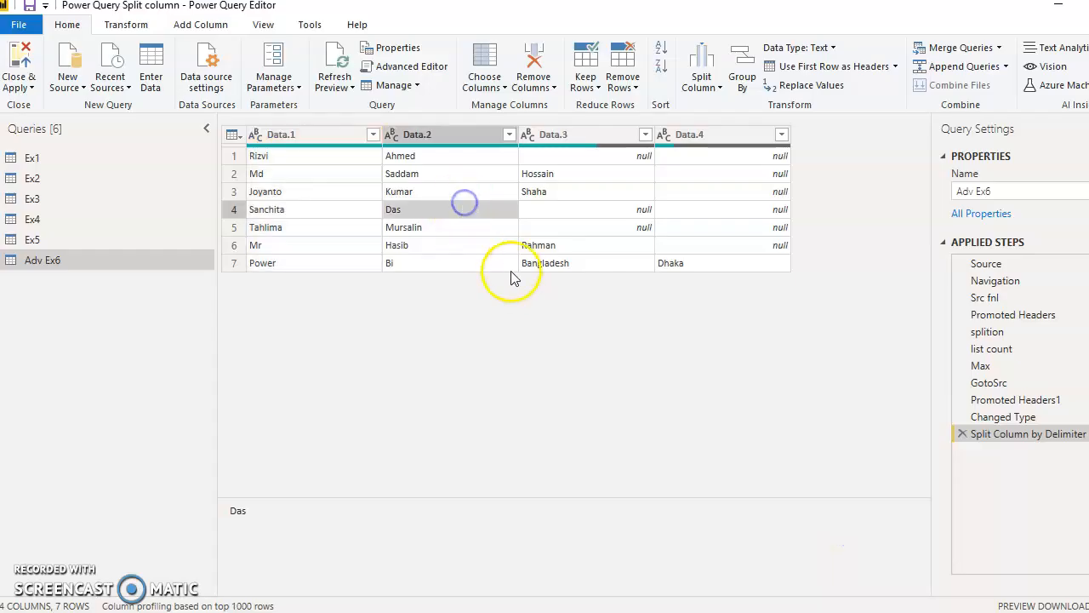
left_click(330, 92)
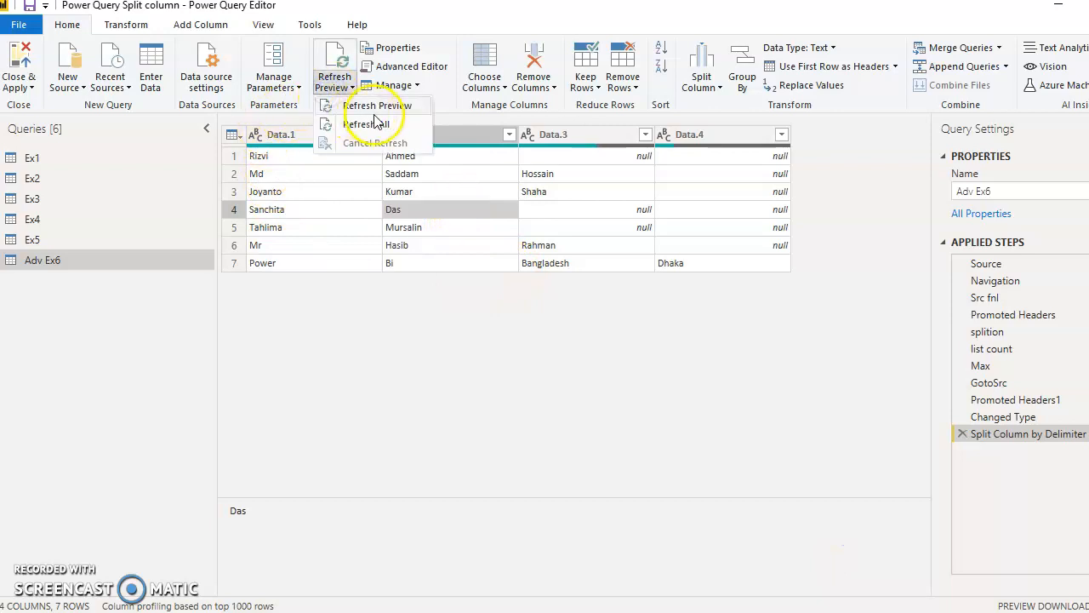
left_click(375, 106)
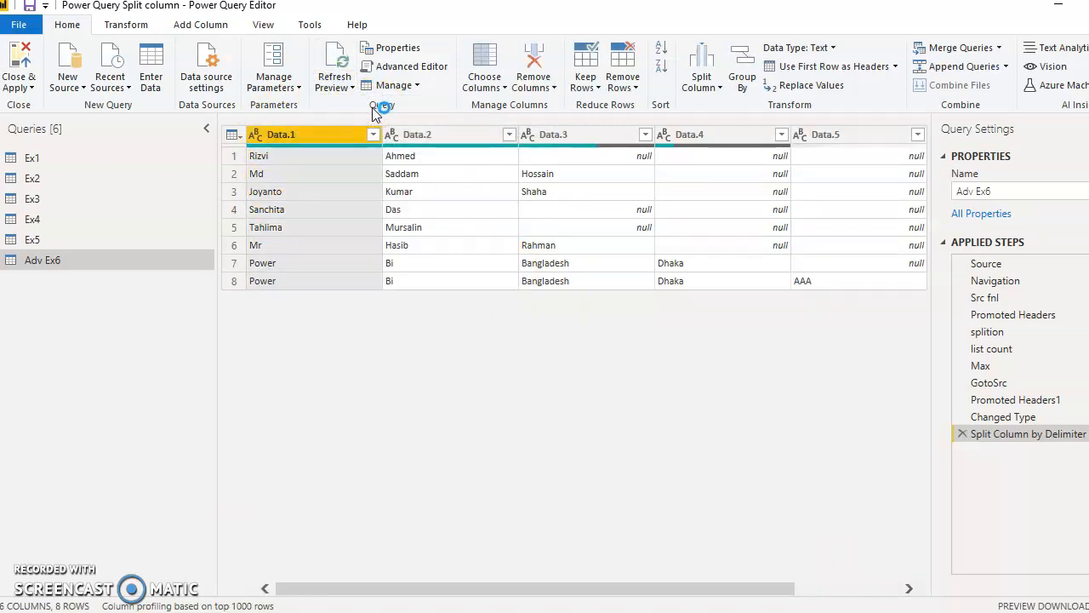
left_click_drag(639, 588, 784, 579)
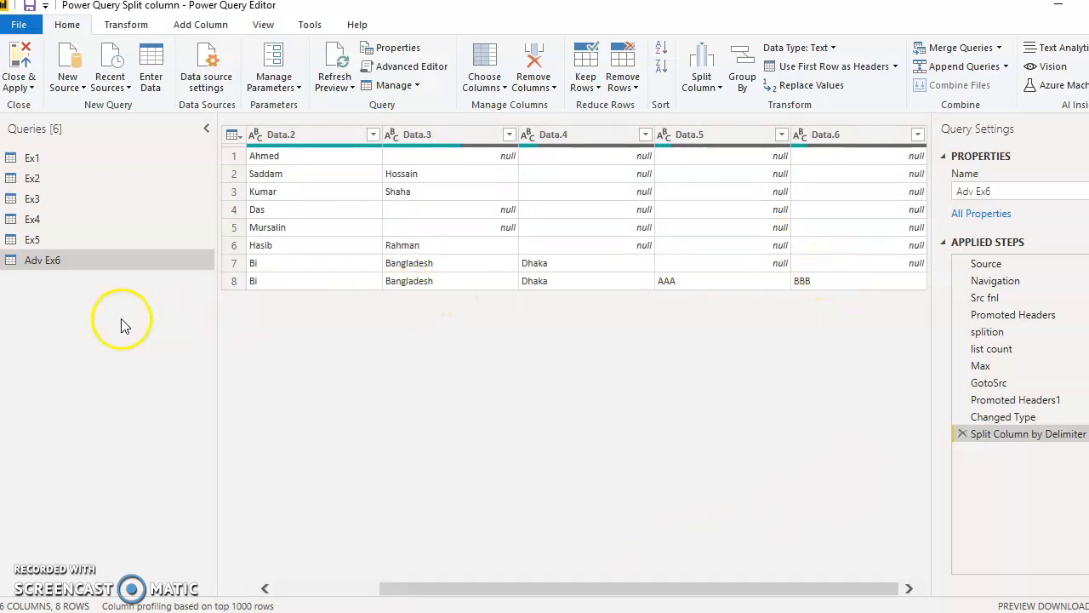
- In the Ex5 query, use the first row of Column1 as headers
left_click_drag(677, 600, 516, 586)
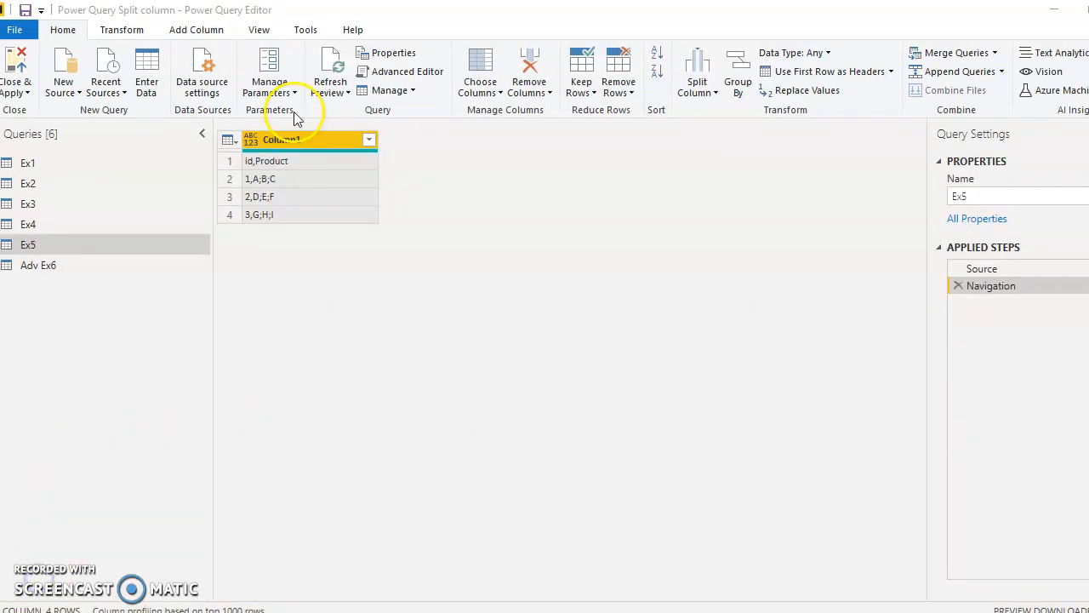
left_click(308, 141)
left_click(115, 30)
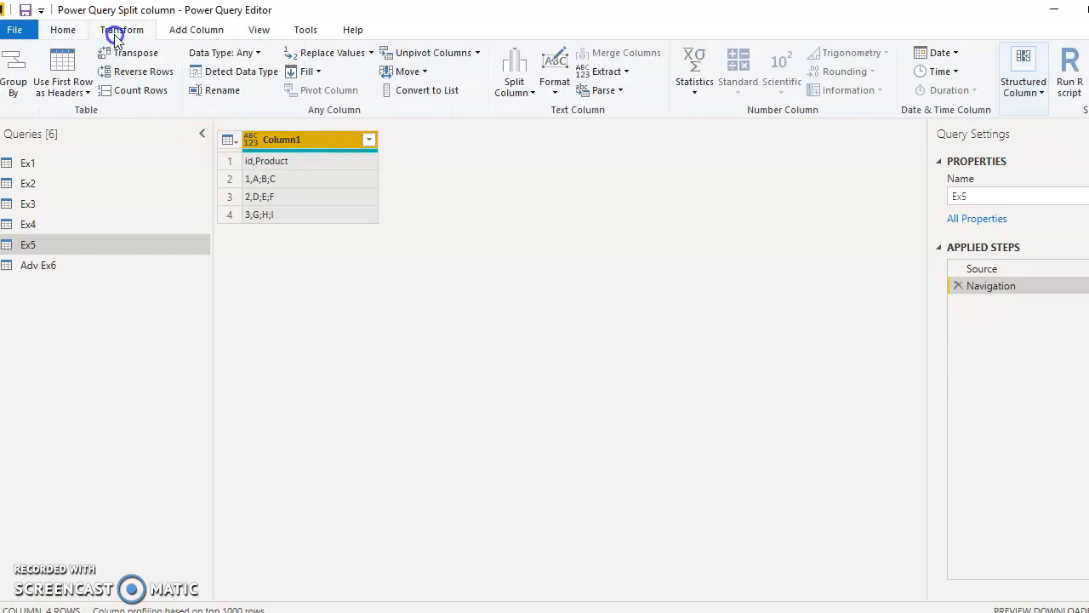
left_click(67, 78)
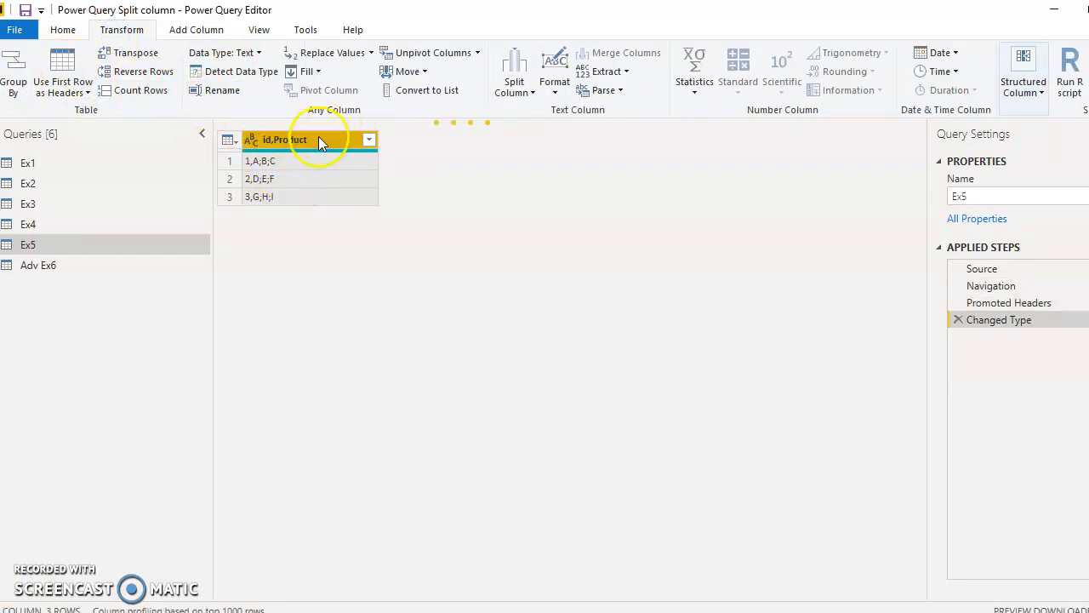
- Split the id,Product column by the comma delimiter at the left-most delimiter
left_click(517, 90)
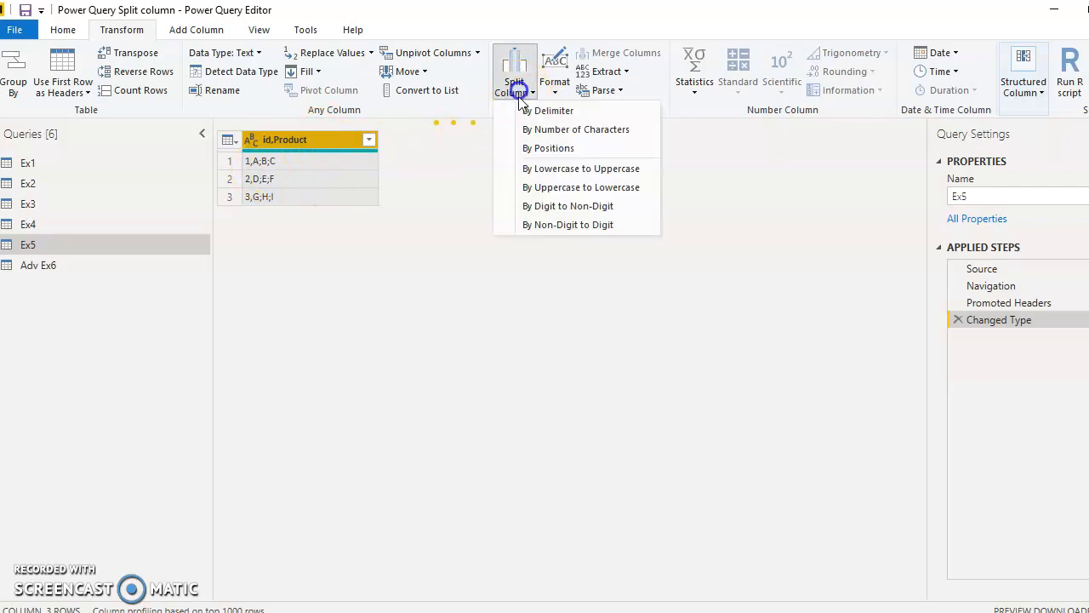
left_click(553, 110)
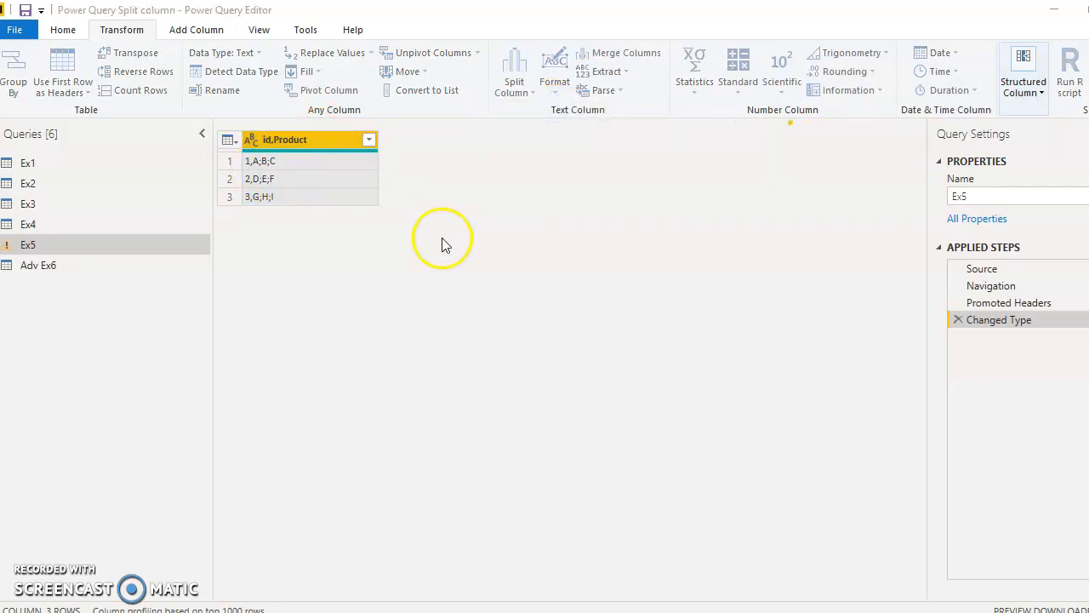
left_click(332, 271)
left_click(328, 308)
left_click(308, 314)
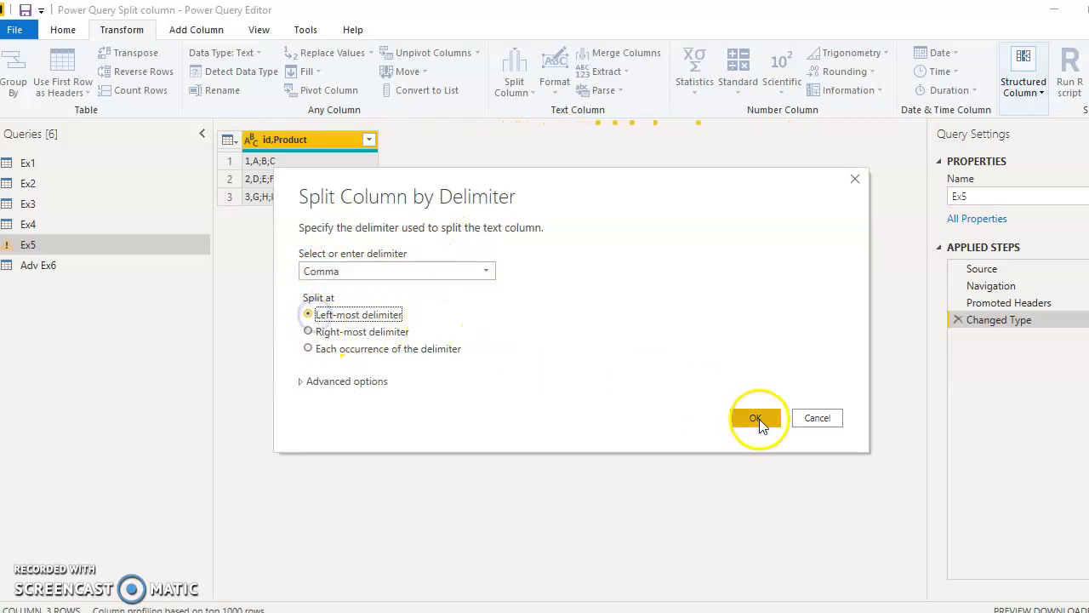
left_click(757, 417)
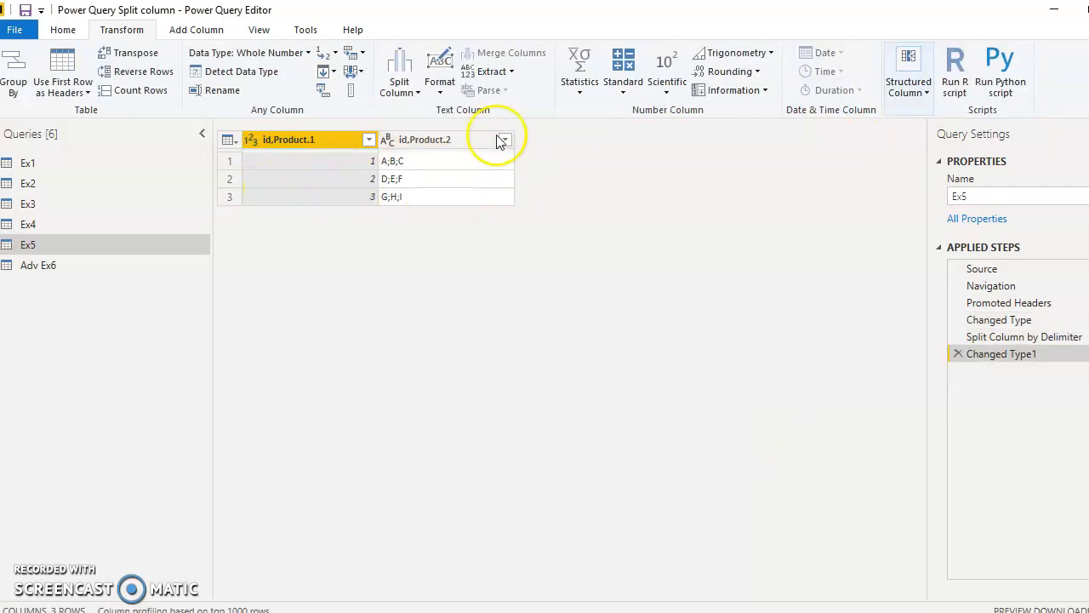
- Split the id,Product.2 column into rows at each occurrence of the semicolon, with the quote character set to None
left_click(462, 140)
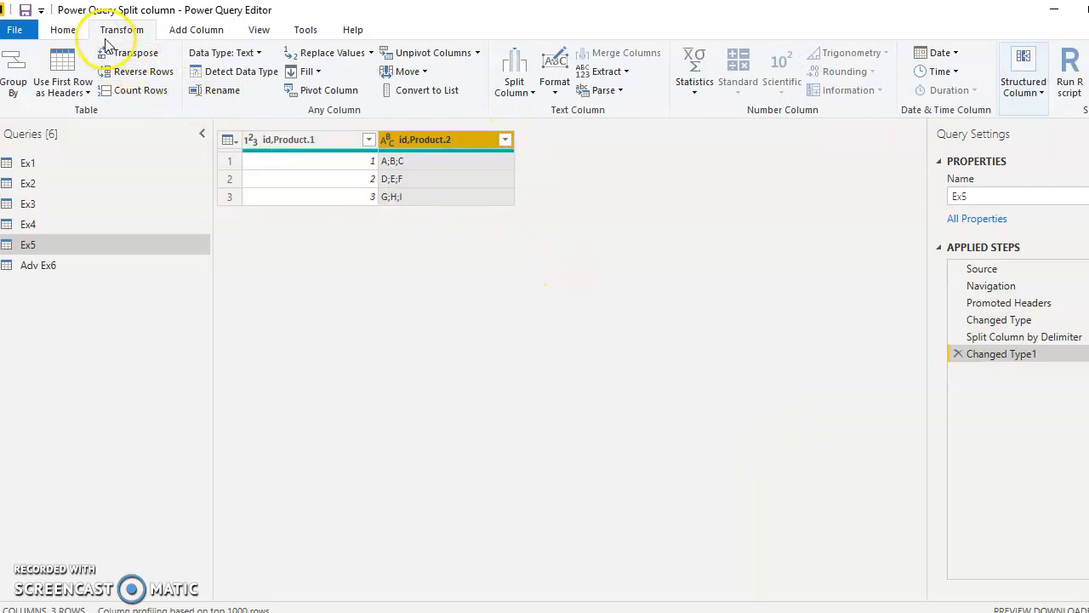
left_click(513, 72)
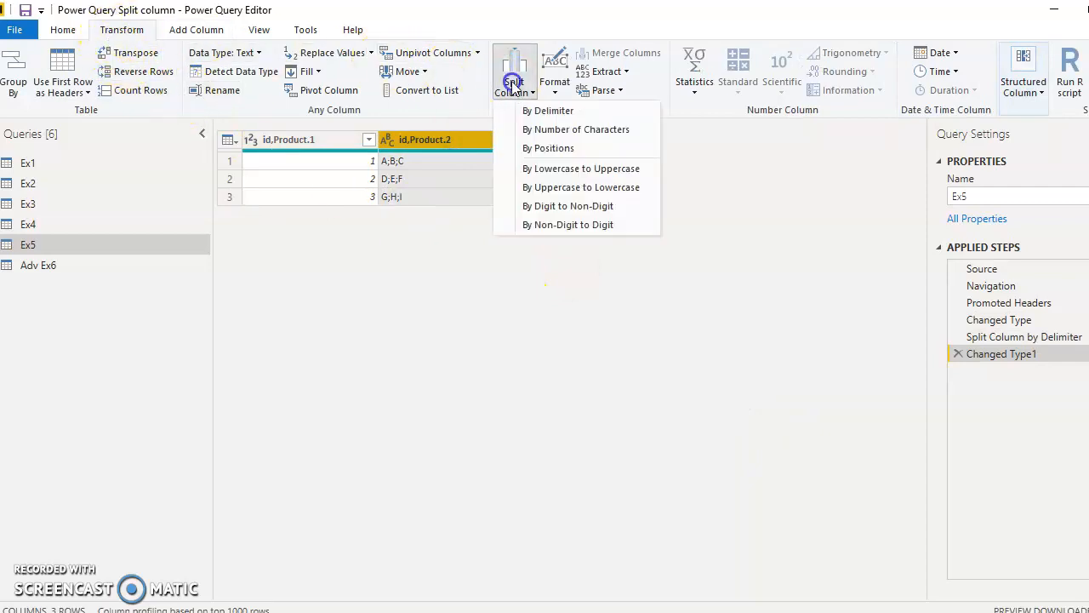
left_click(568, 111)
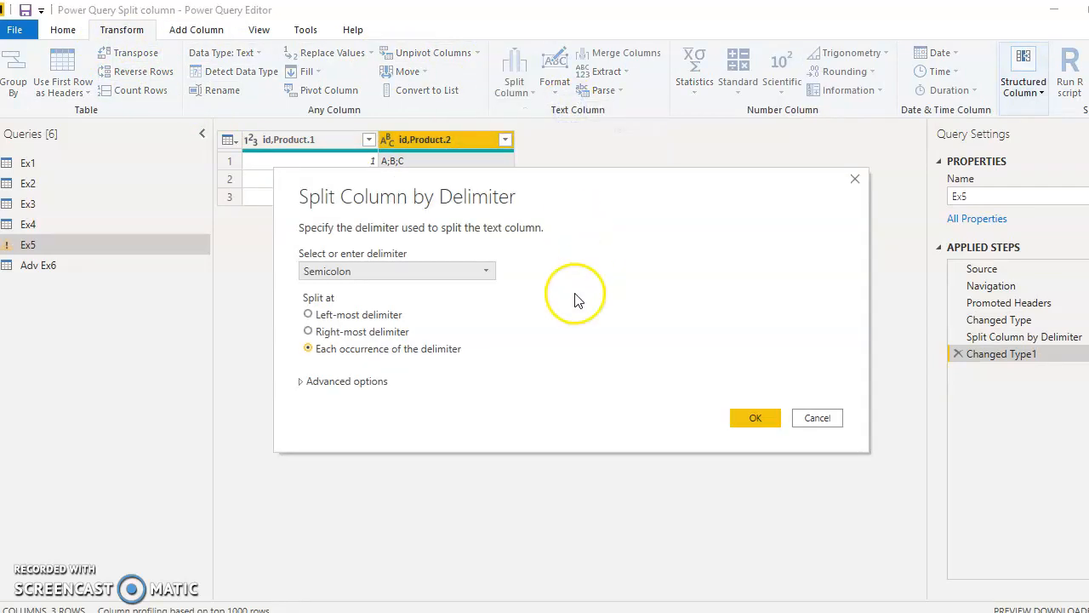
left_click(325, 381)
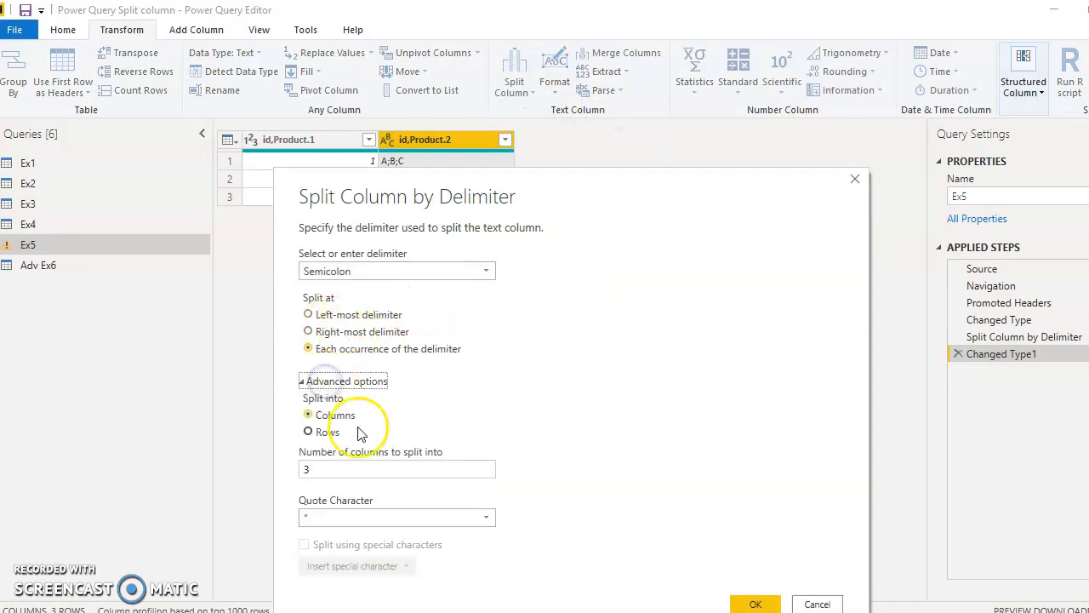
left_click(312, 431)
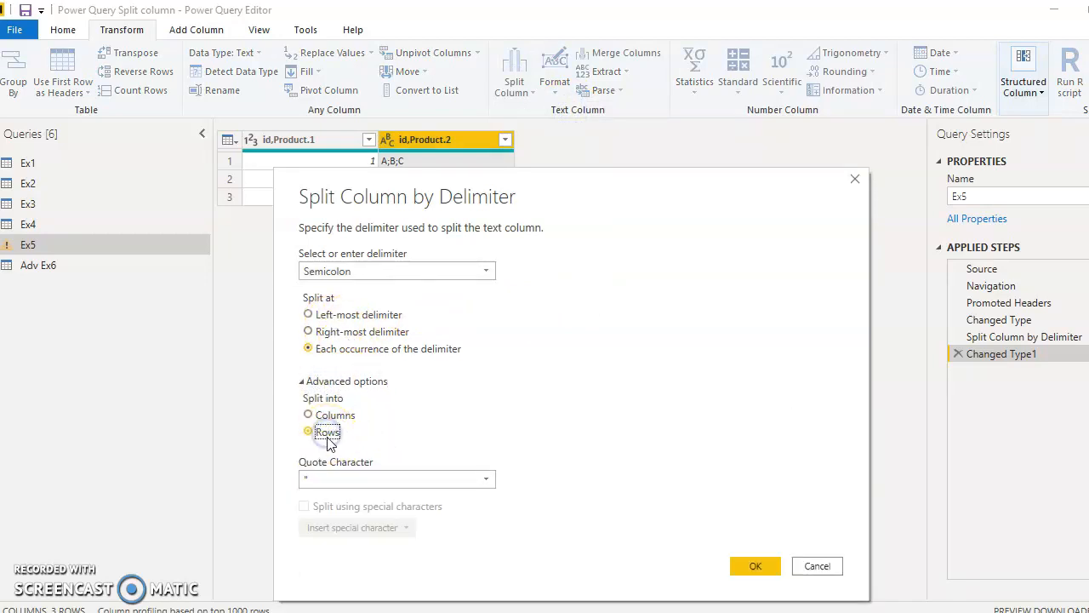
left_click(449, 476)
left_click(392, 496)
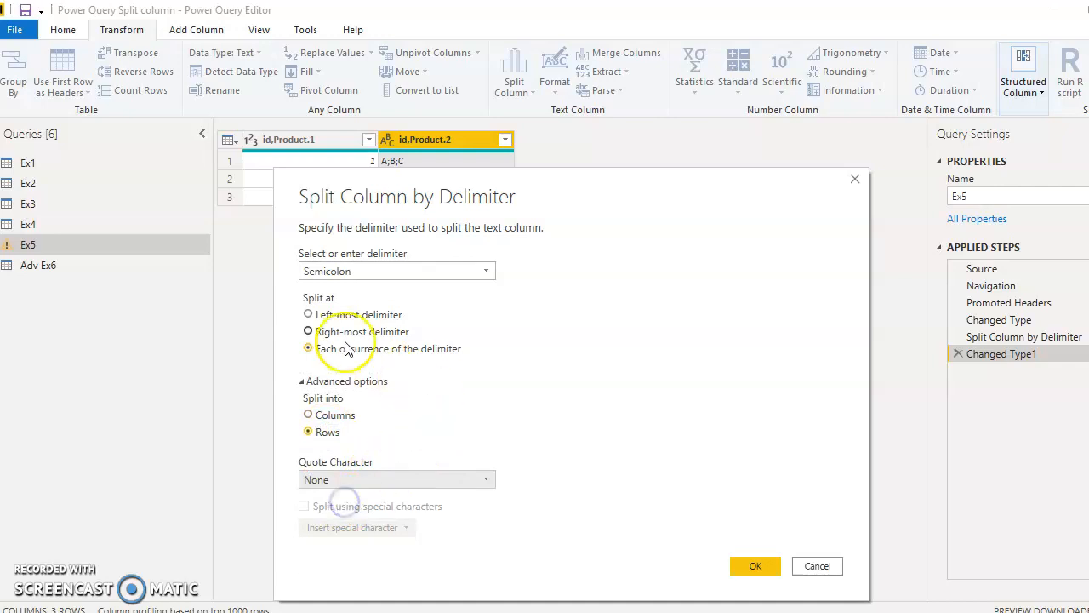
left_click(739, 566)
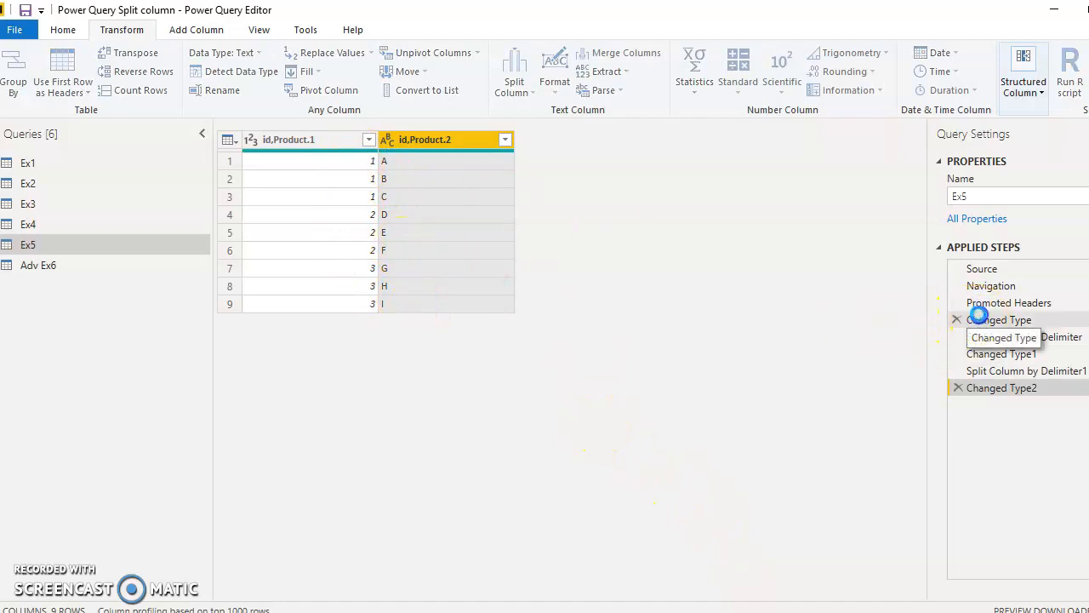
- Compare the Ex5 preview at the Changed Type step with the Split Column by Delimiter1 and Changed Type2 steps
left_click(979, 319)
left_click(1004, 388)
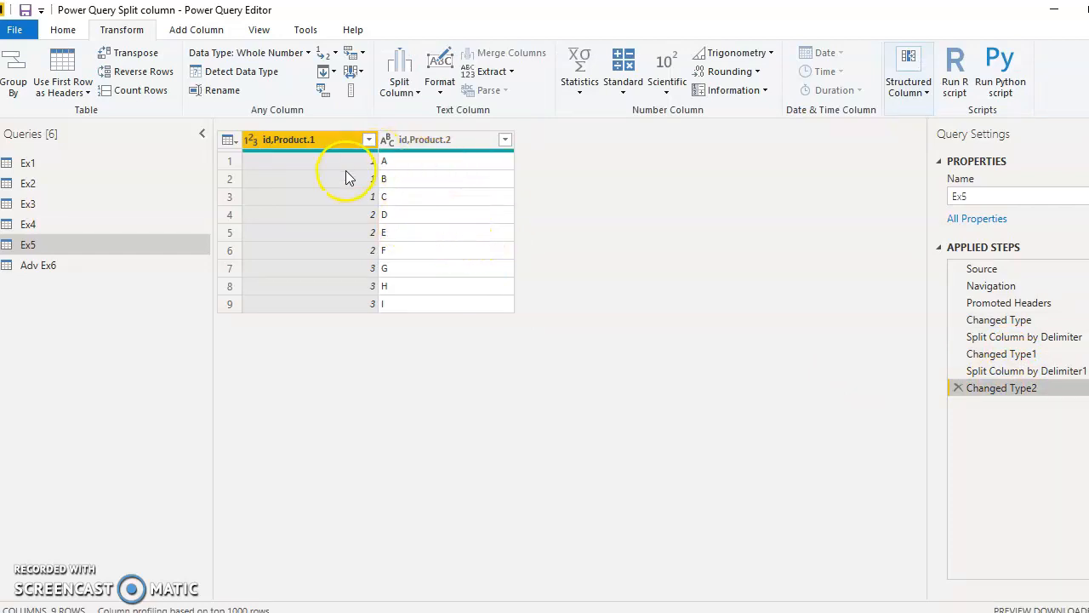
left_click(1011, 322)
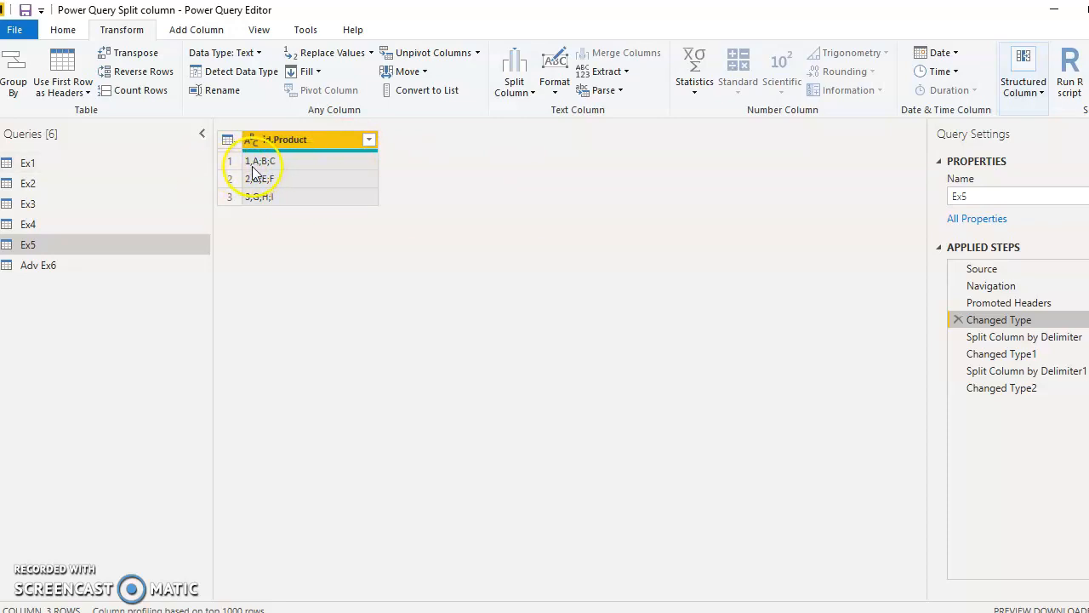
left_click(994, 390)
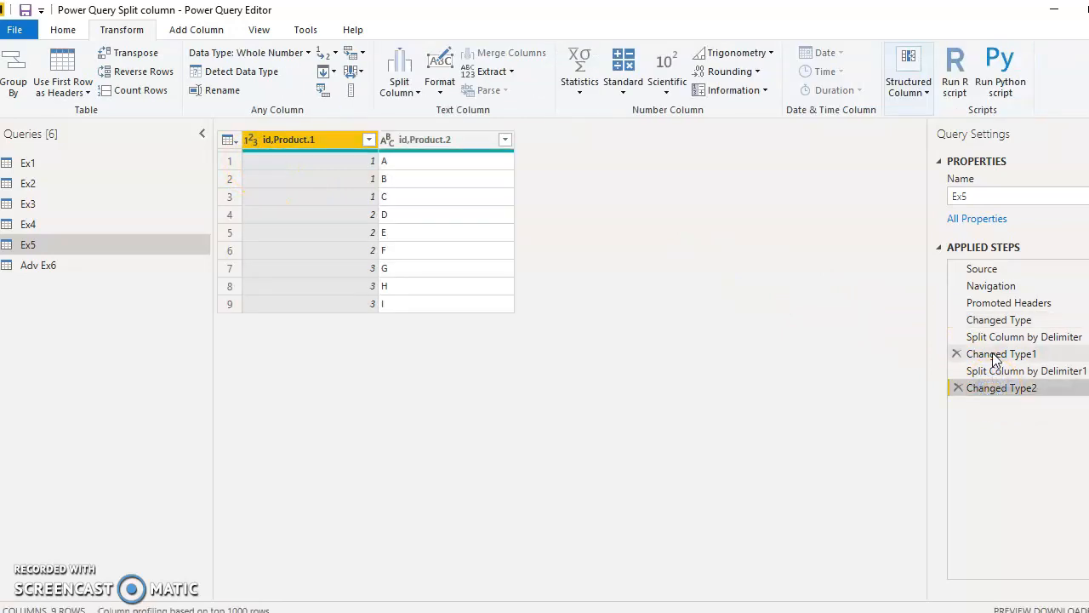
left_click(994, 374)
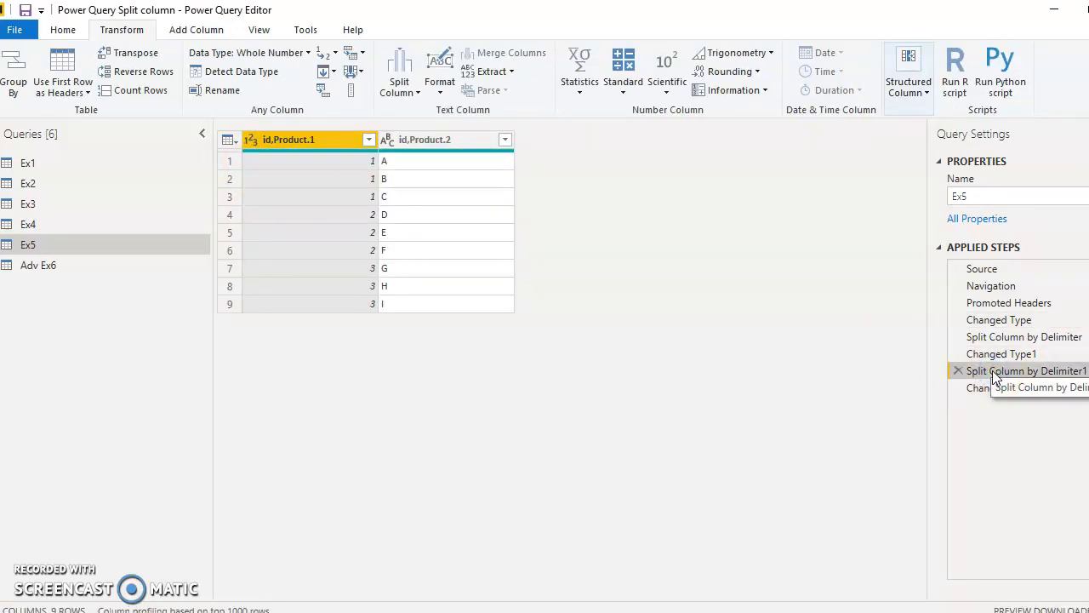
left_click(992, 389)
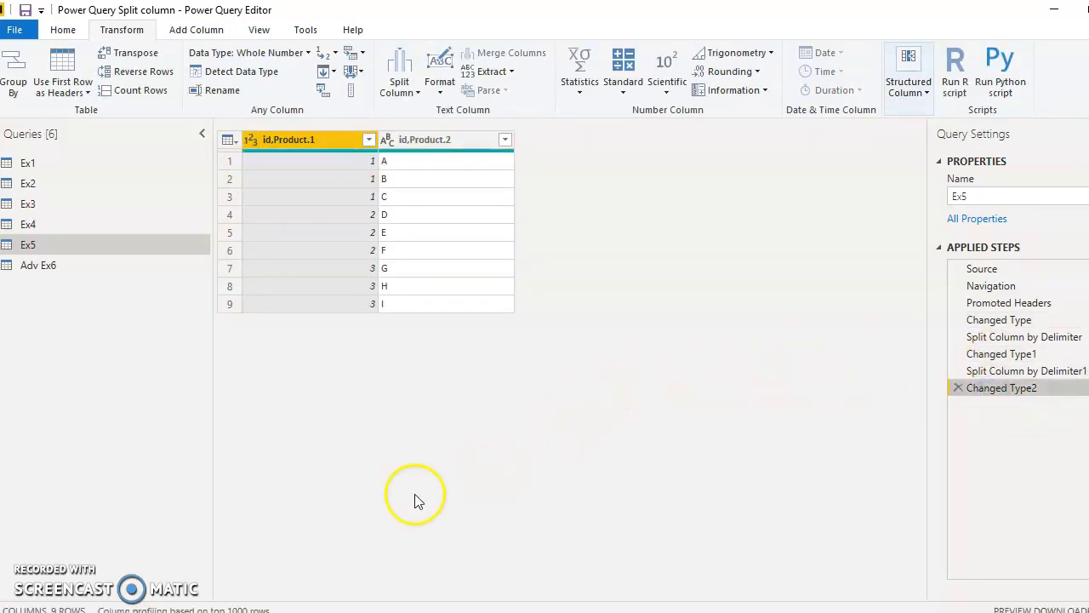